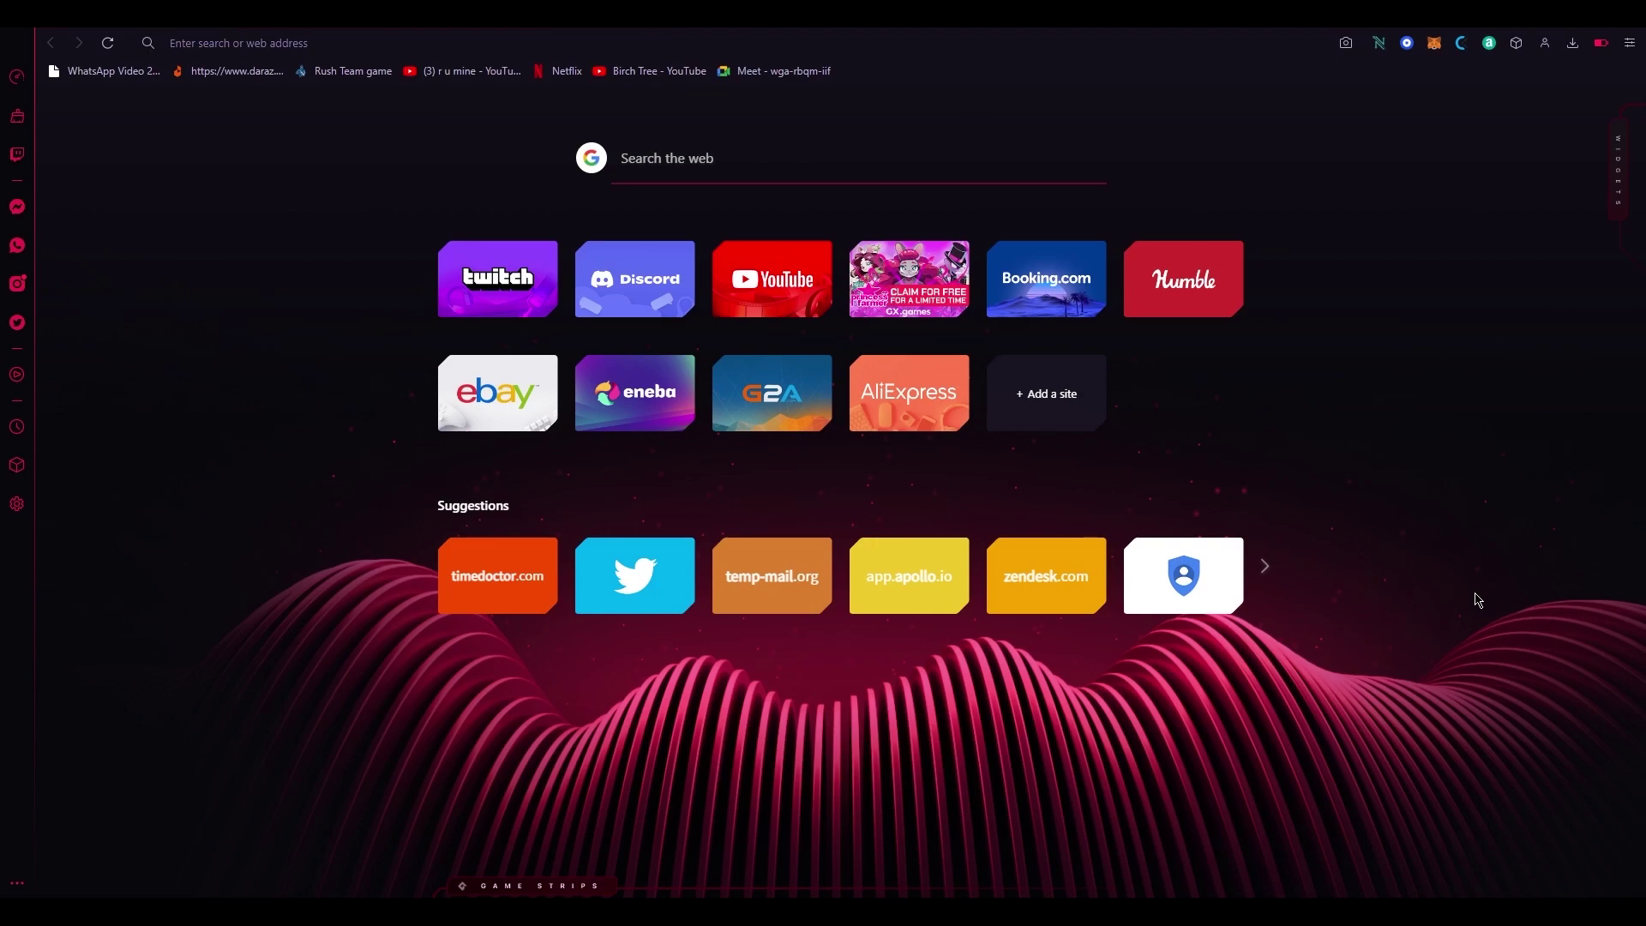
# - Search Google for 'evernote' and expand the answers on its uses, free pricing and Google ownership
pyautogui.click(866, 39)
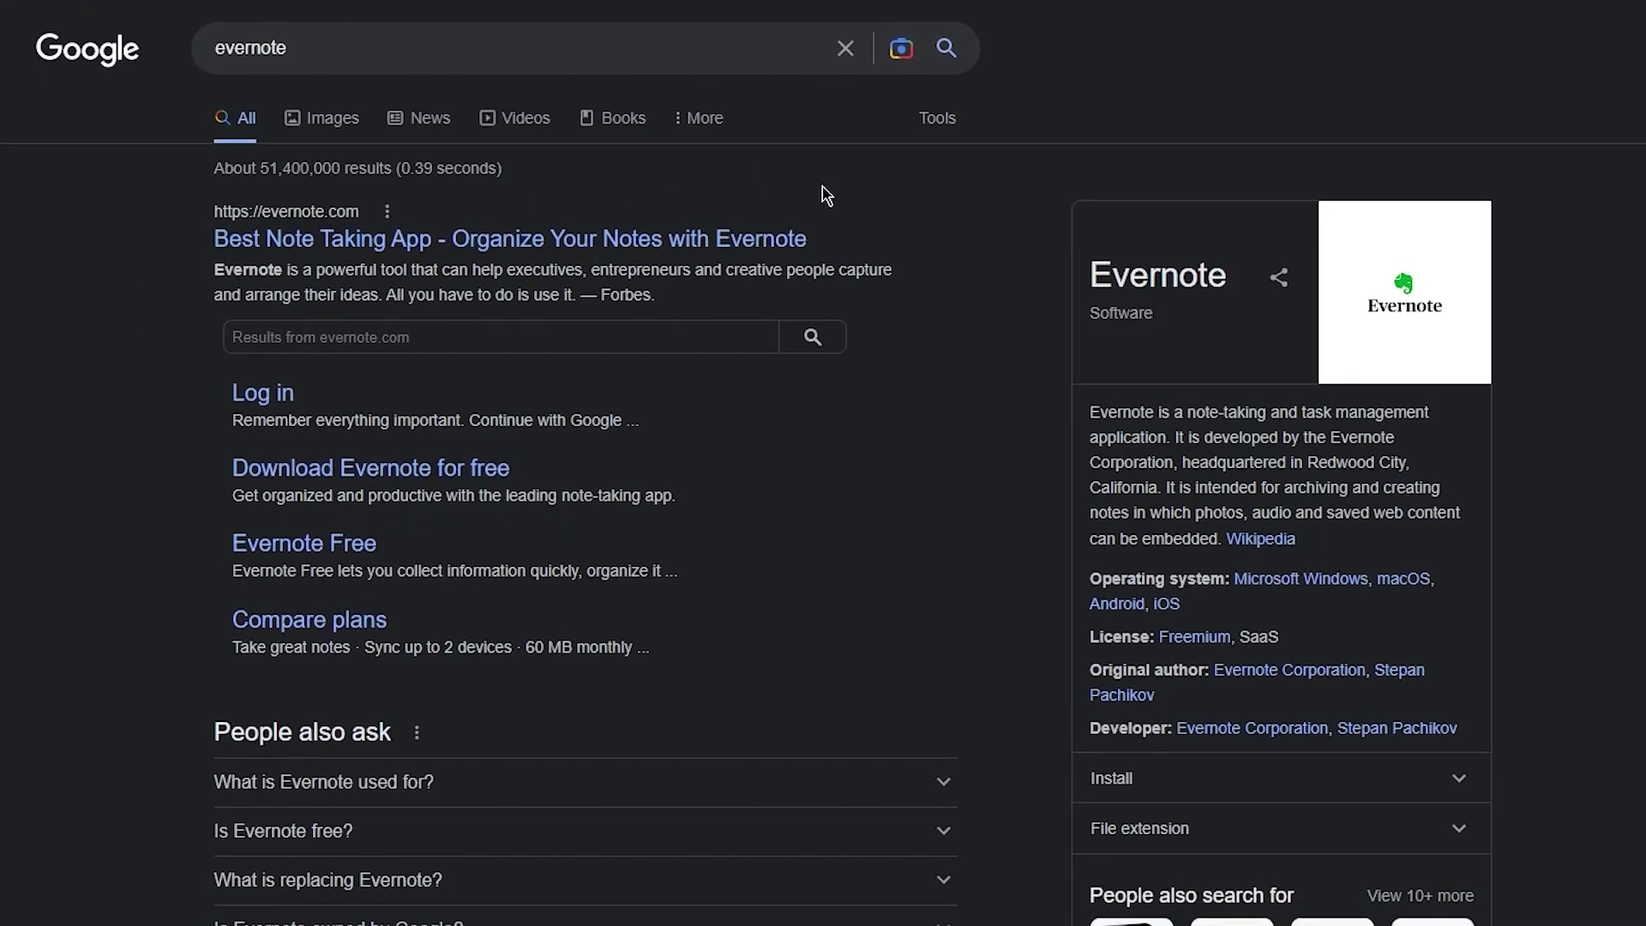
pyautogui.scroll(-3, 691, 489)
pyautogui.click(691, 483)
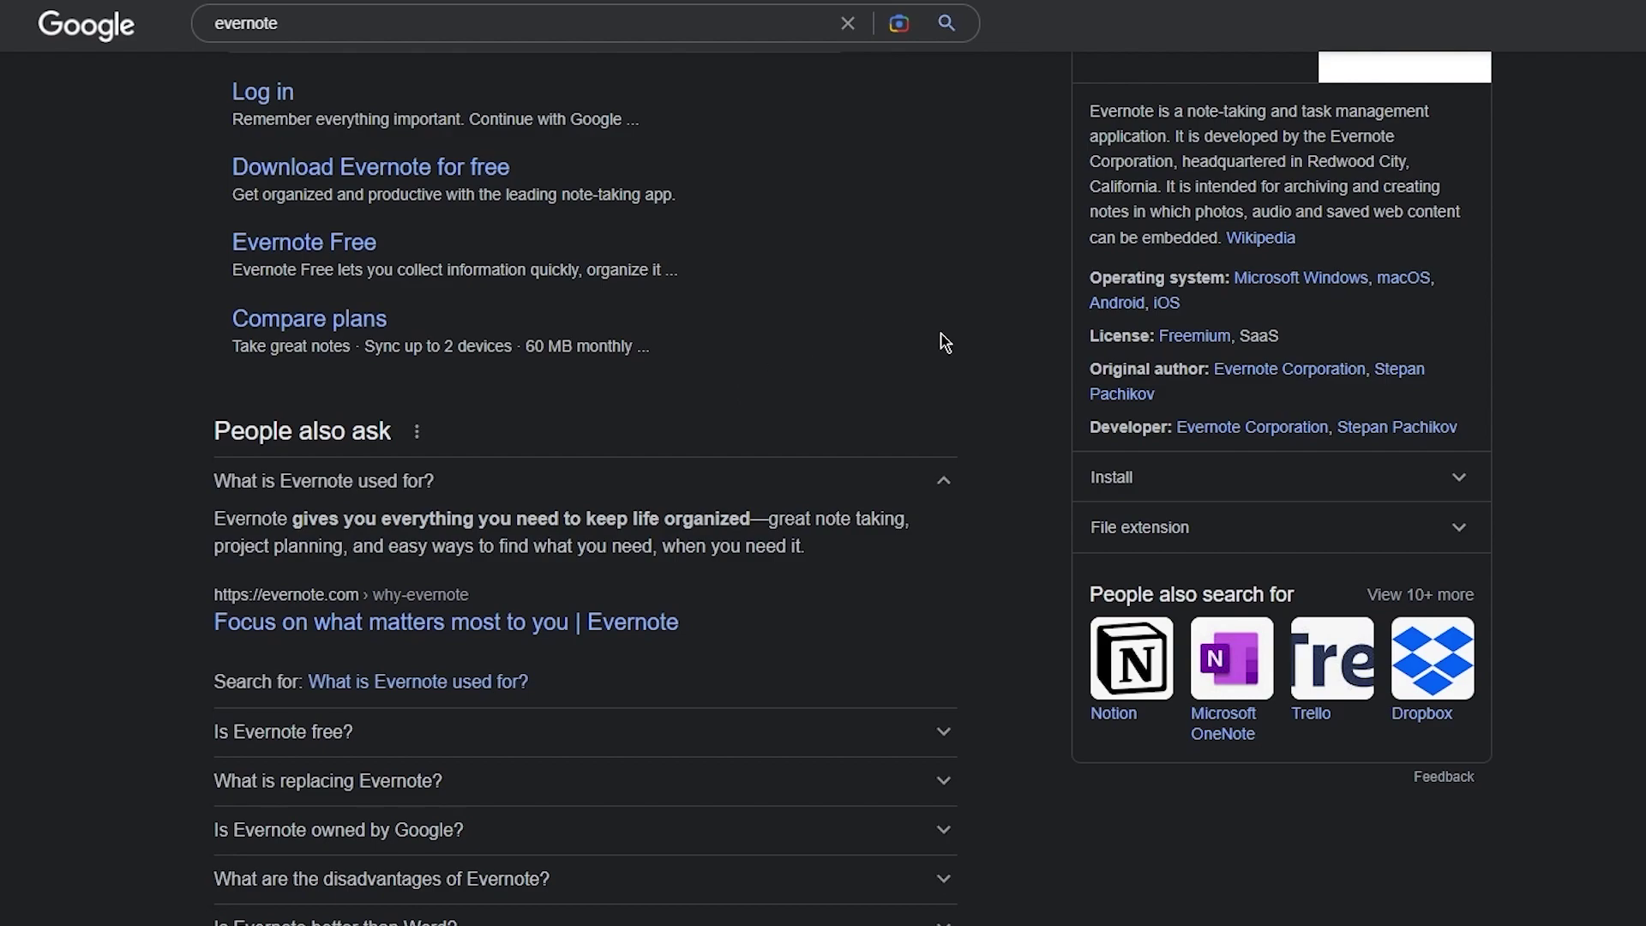
pyautogui.click(718, 738)
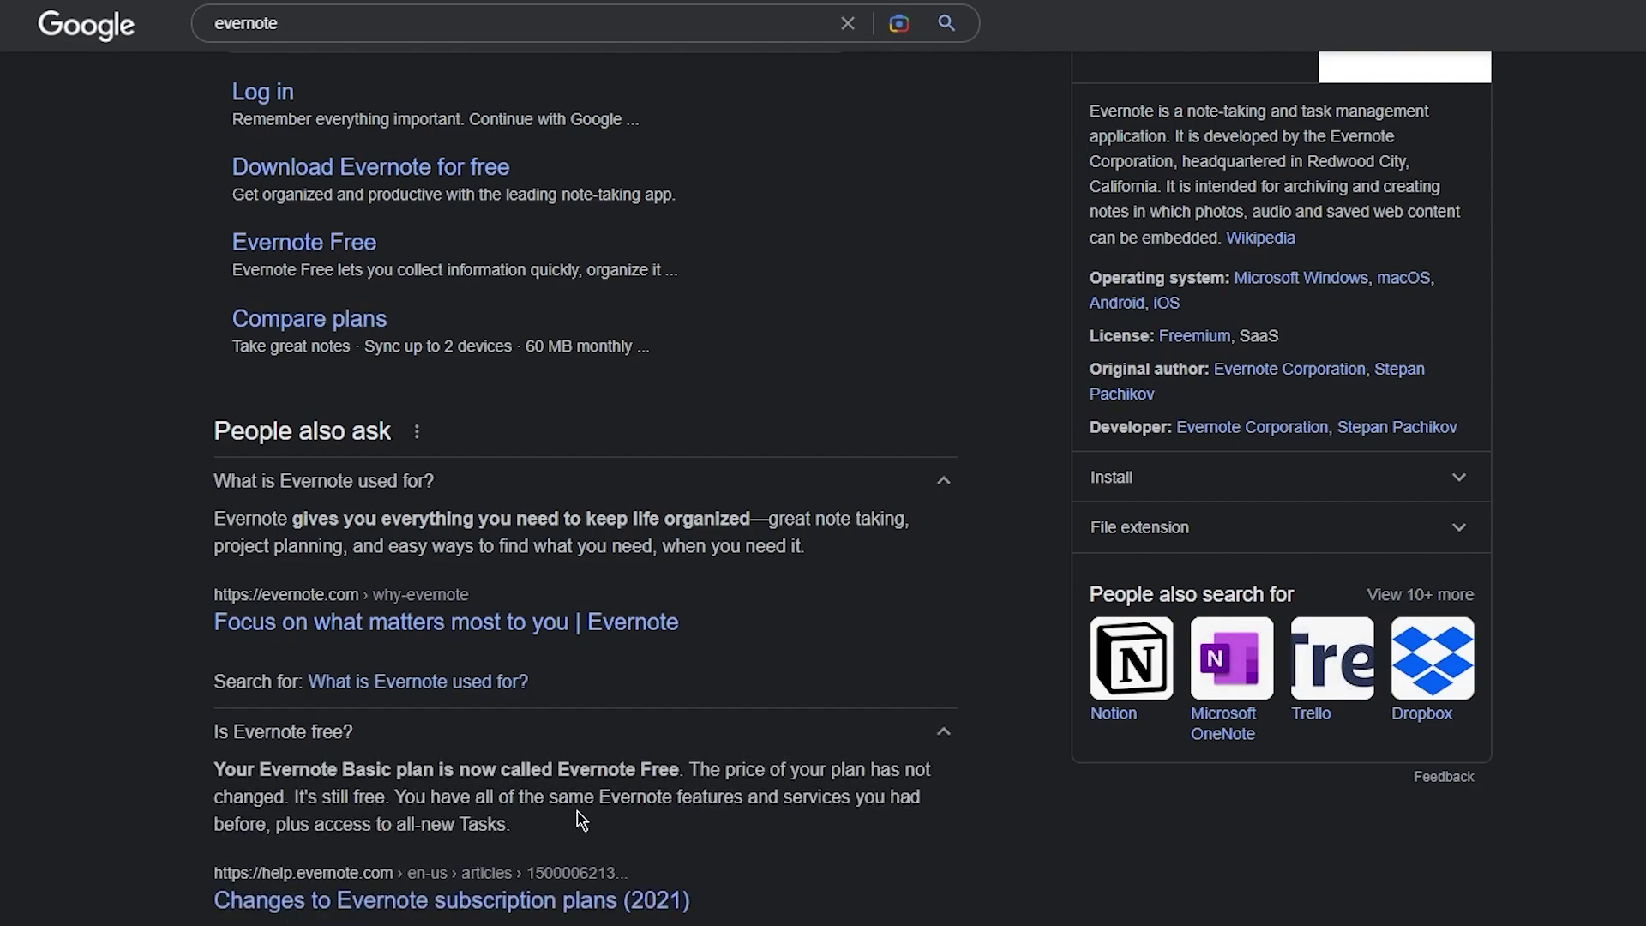
pyautogui.click(911, 745)
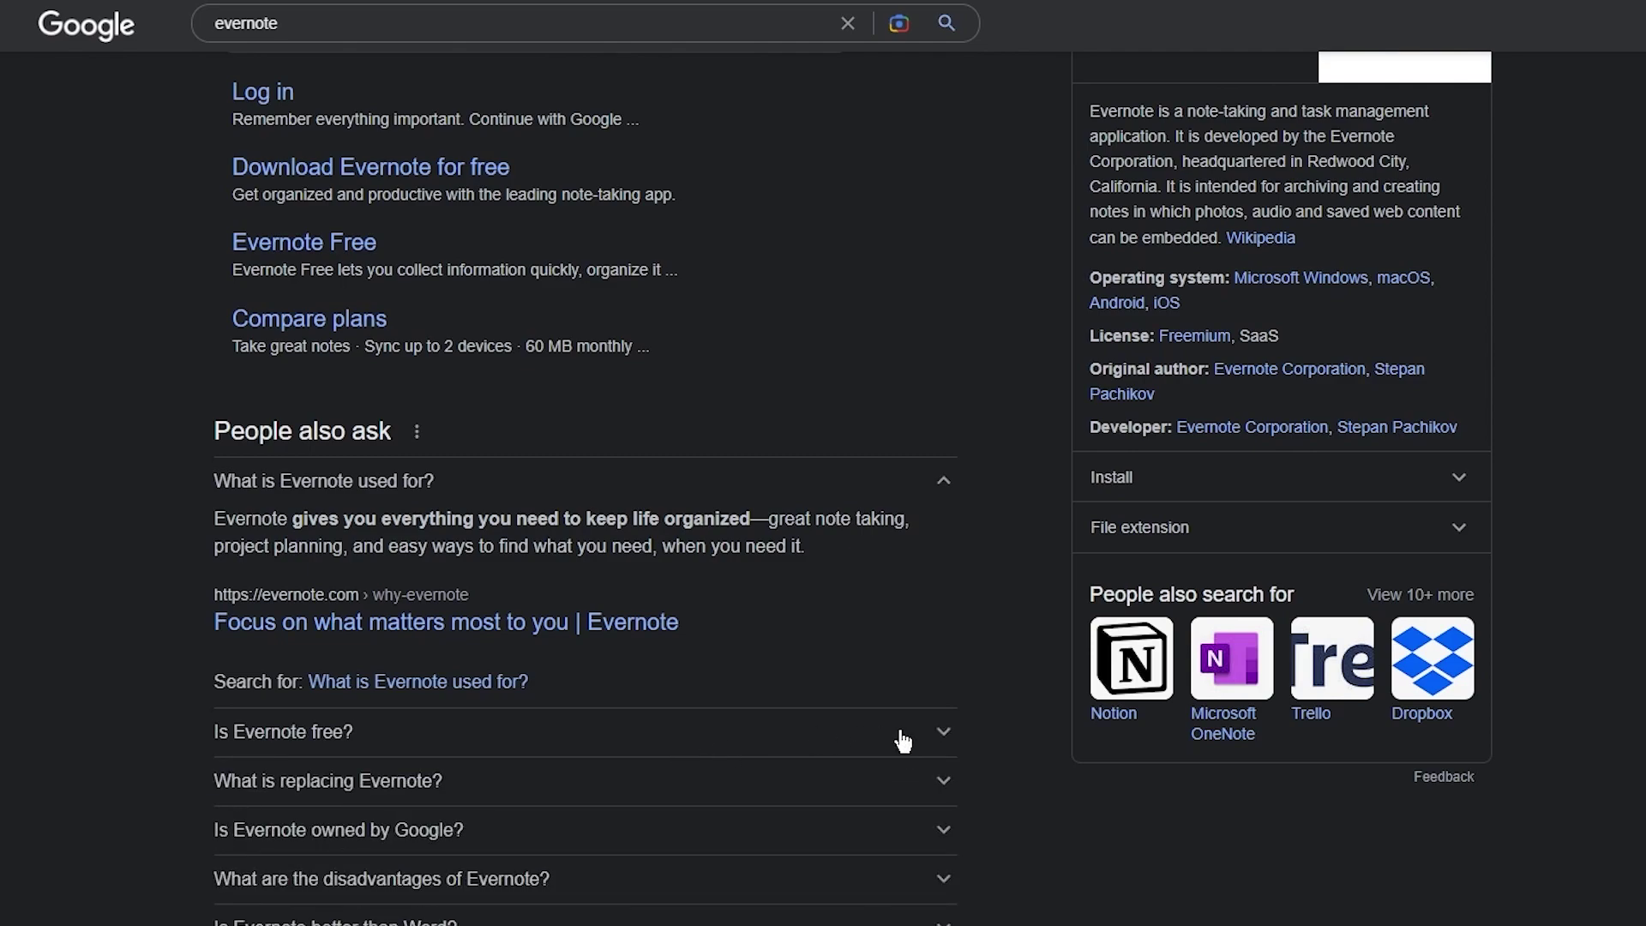
pyautogui.scroll(-2, 930, 684)
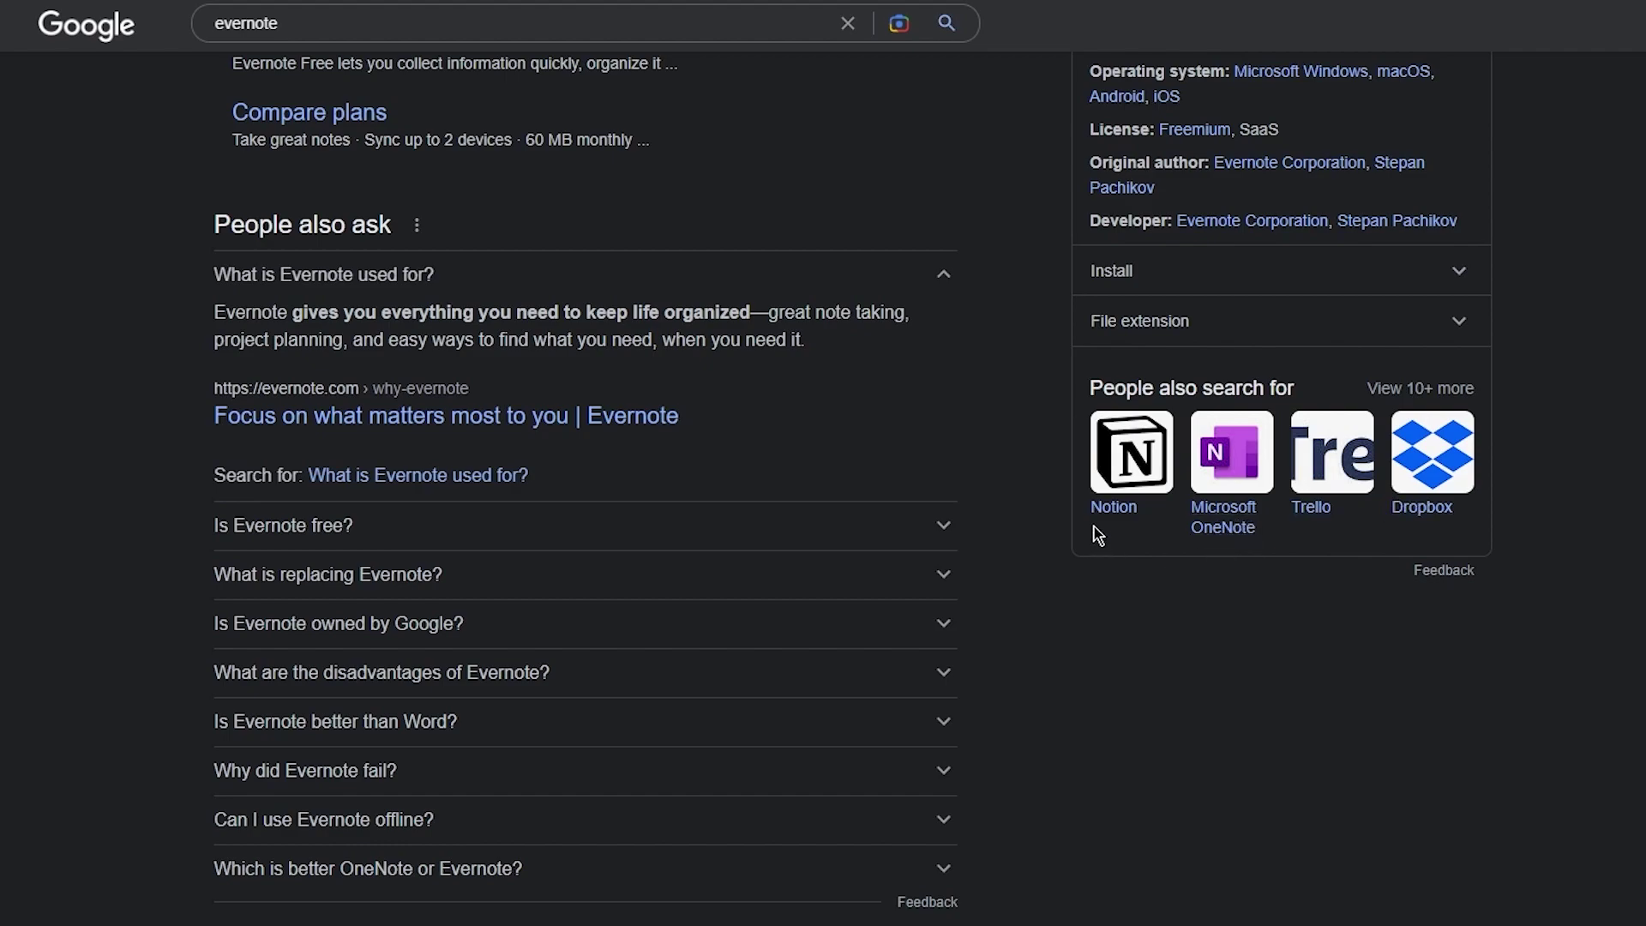
pyautogui.click(861, 636)
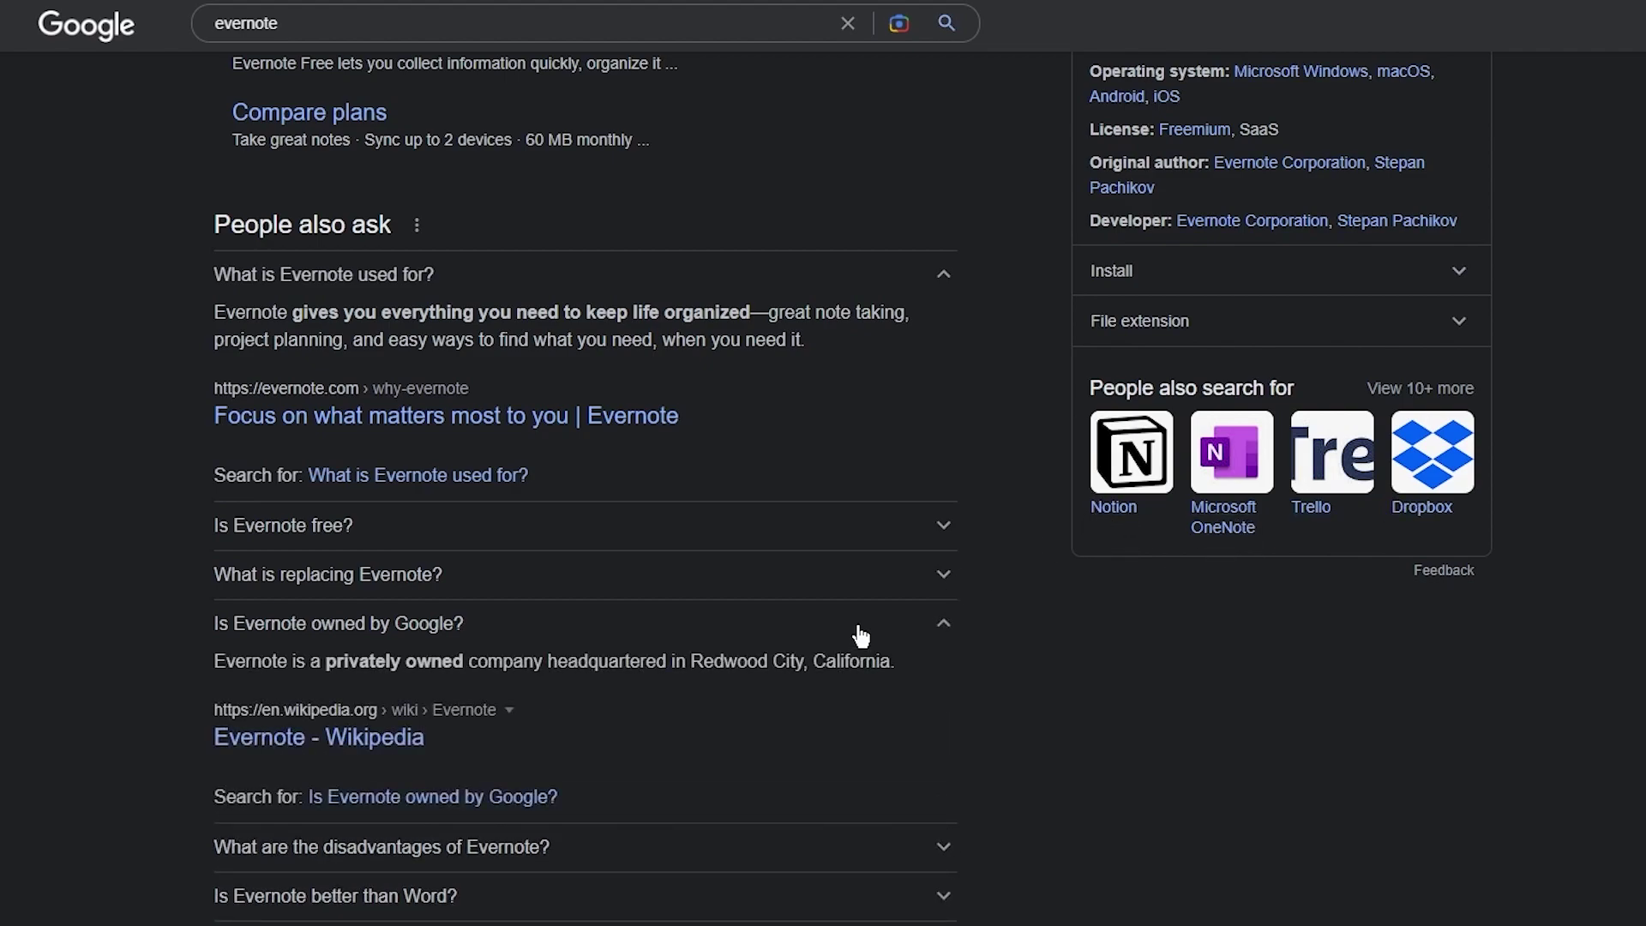
pyautogui.scroll(5, 1020, 598)
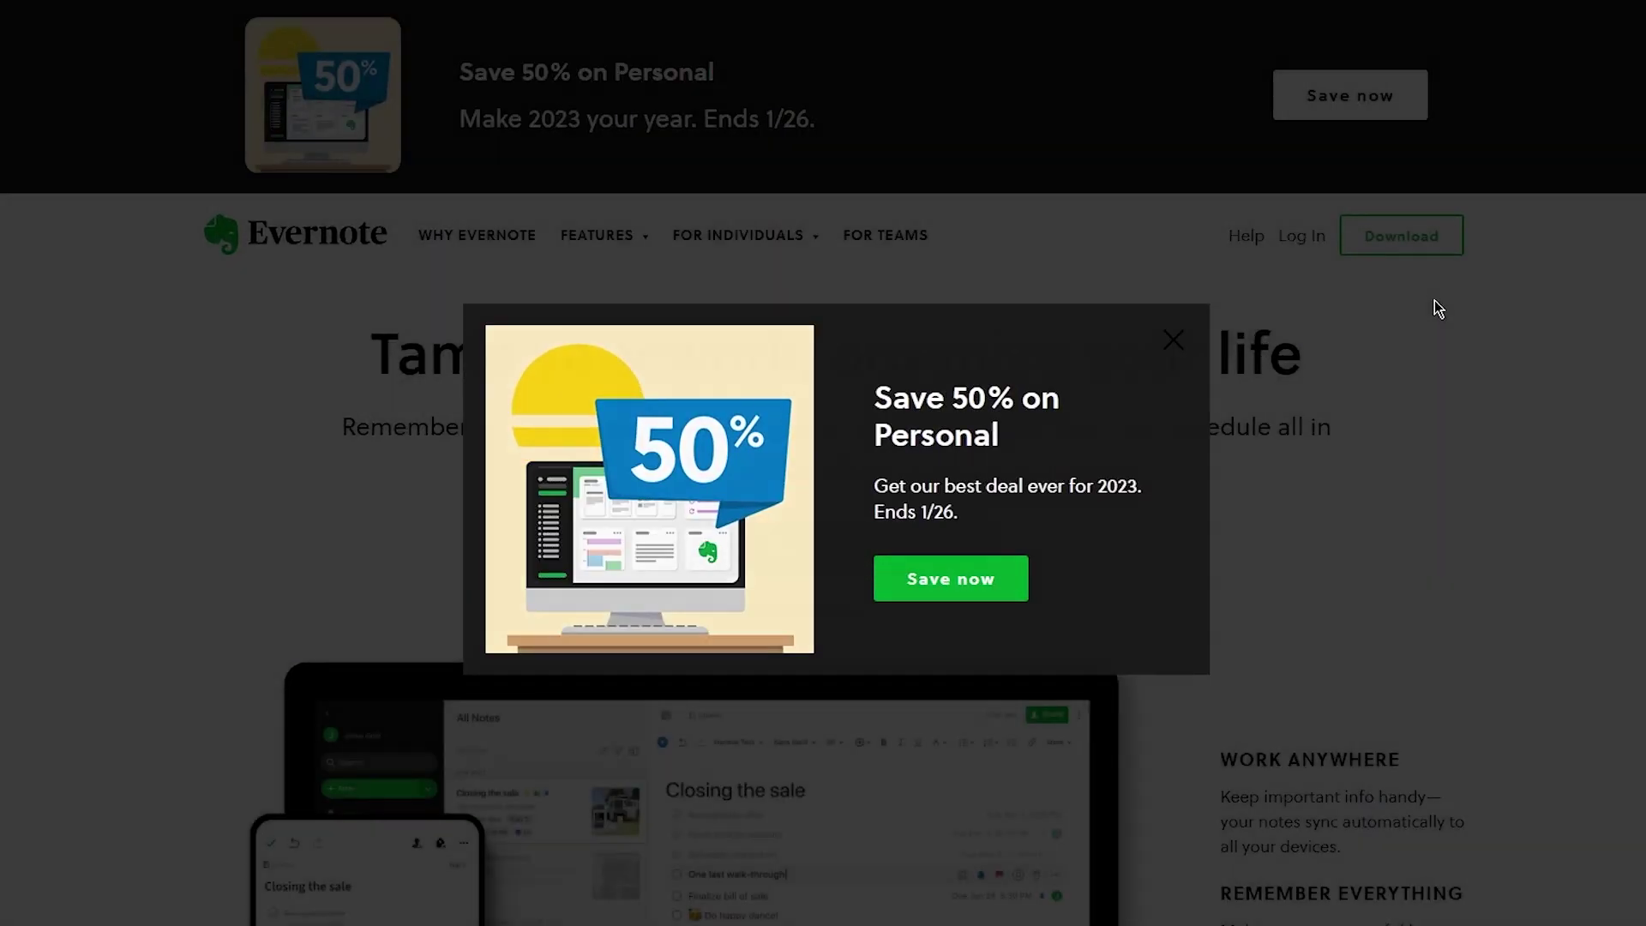
pyautogui.click(1438, 309)
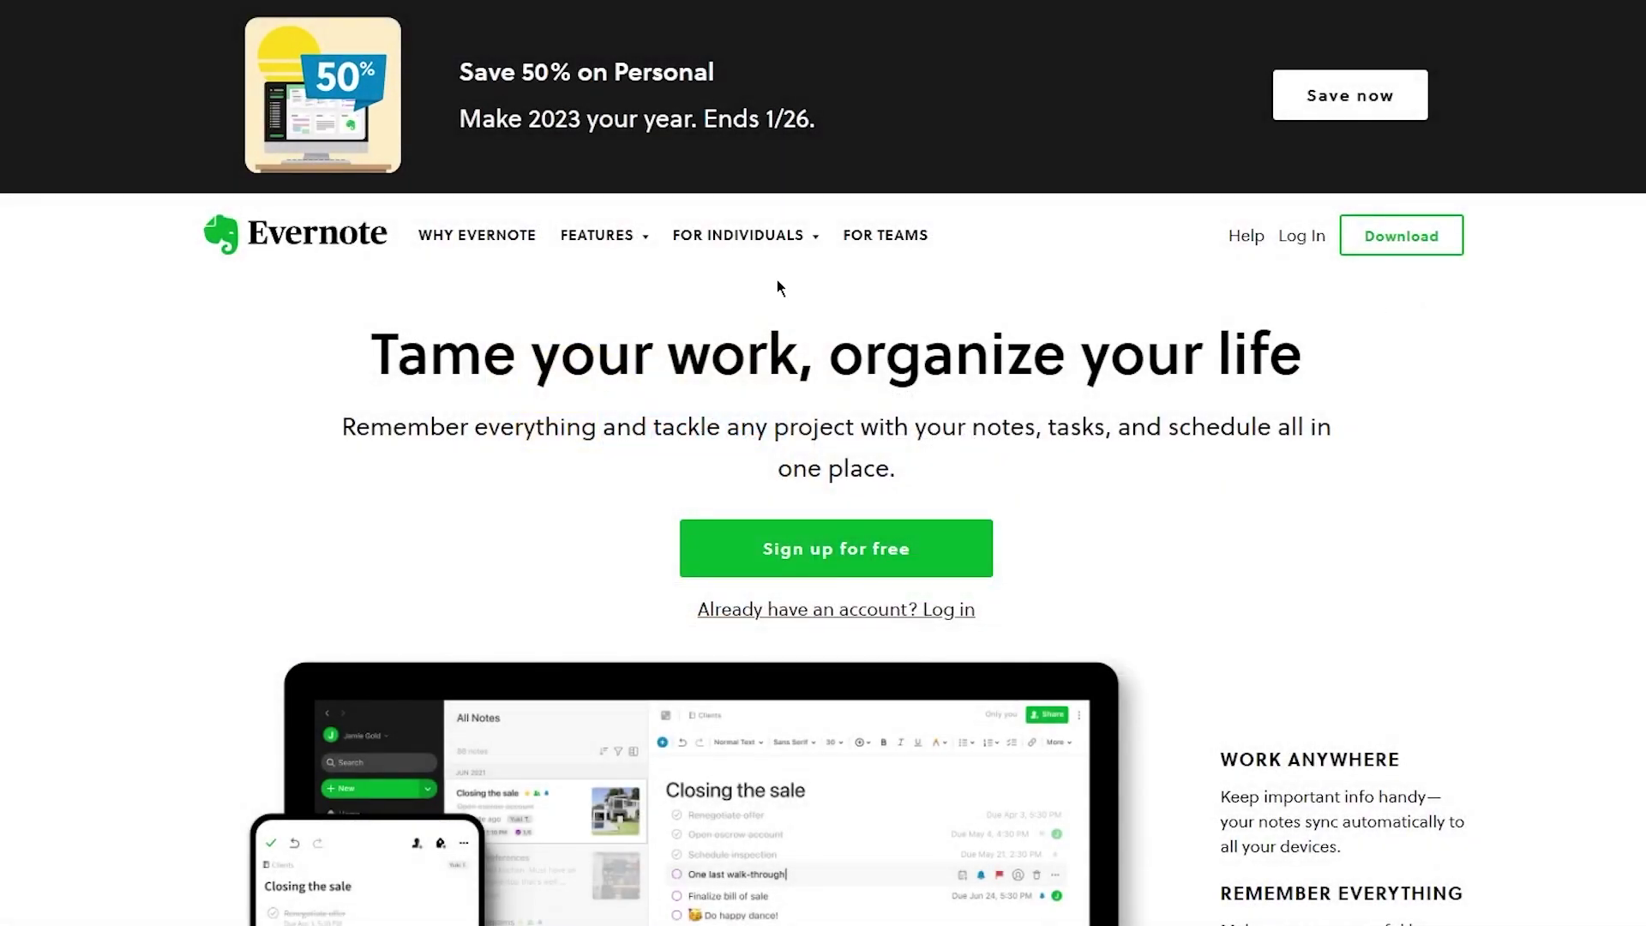
pyautogui.scroll(-2, 372, 356)
pyautogui.scroll(2, 369, 352)
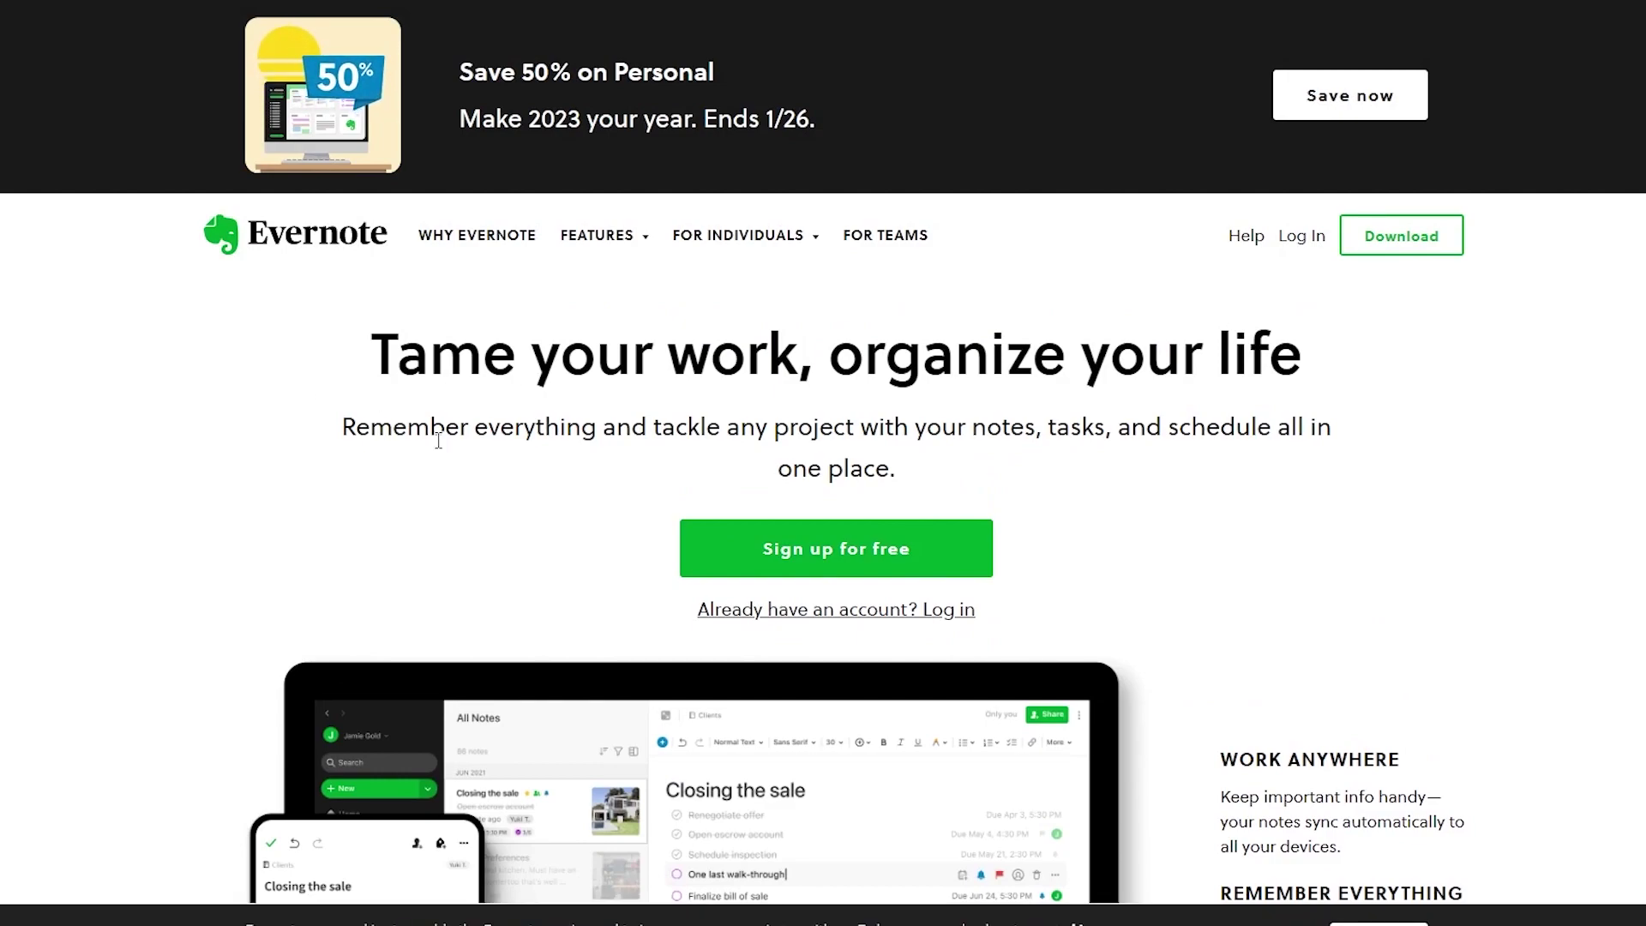
pyautogui.scroll(-6, 438, 440)
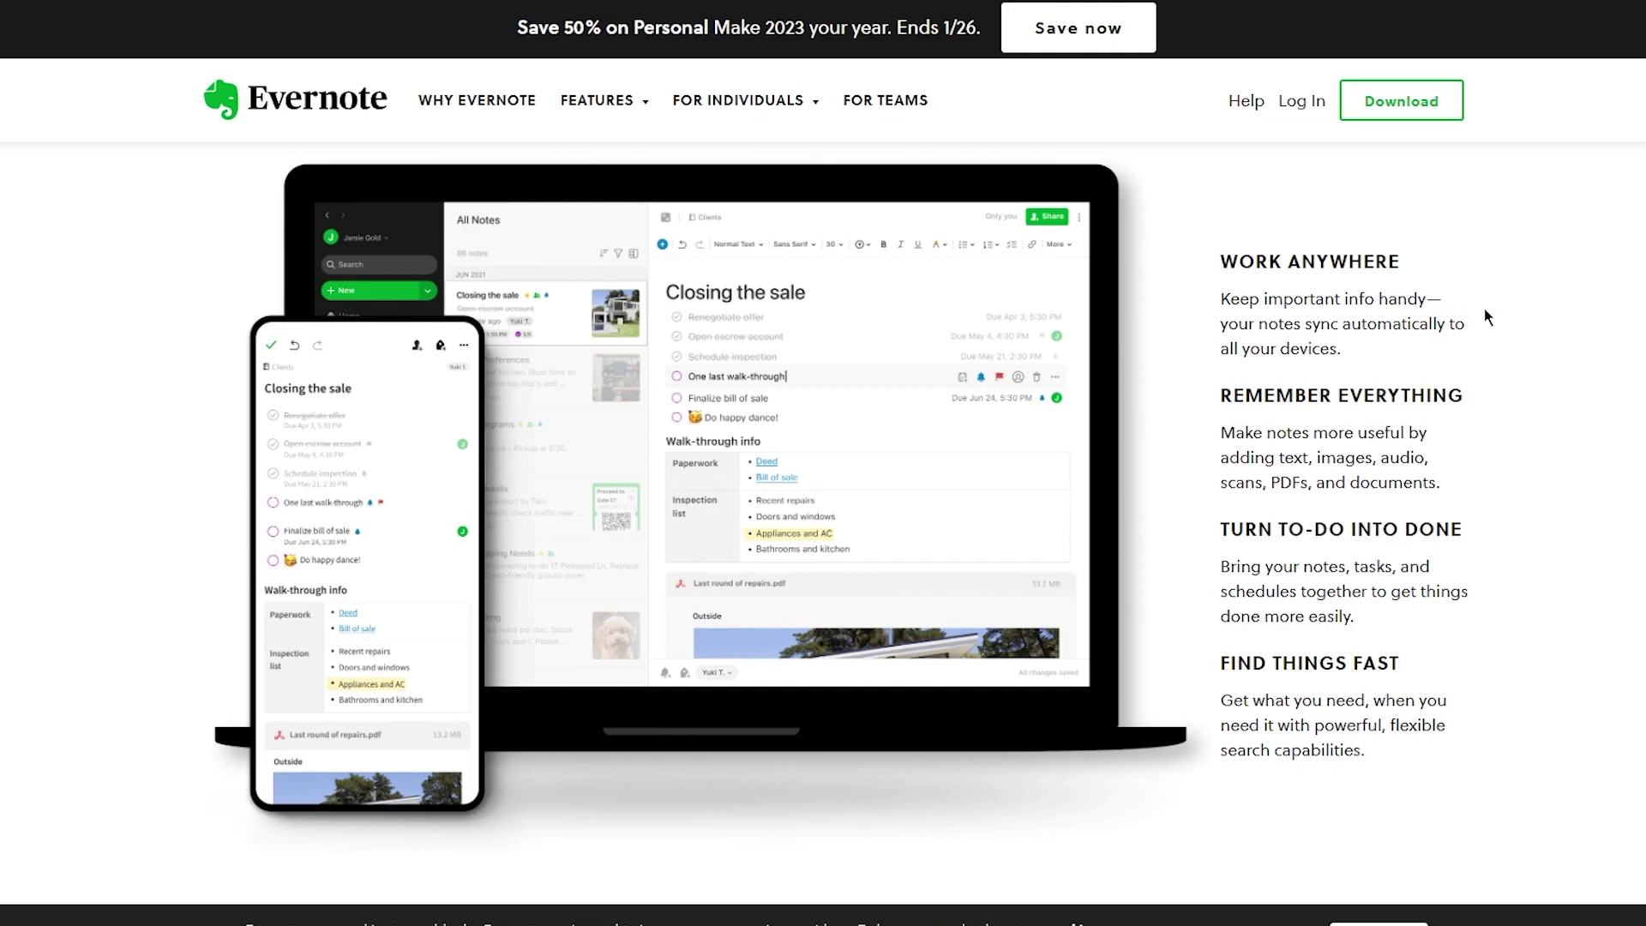
pyautogui.scroll(-1, 1485, 310)
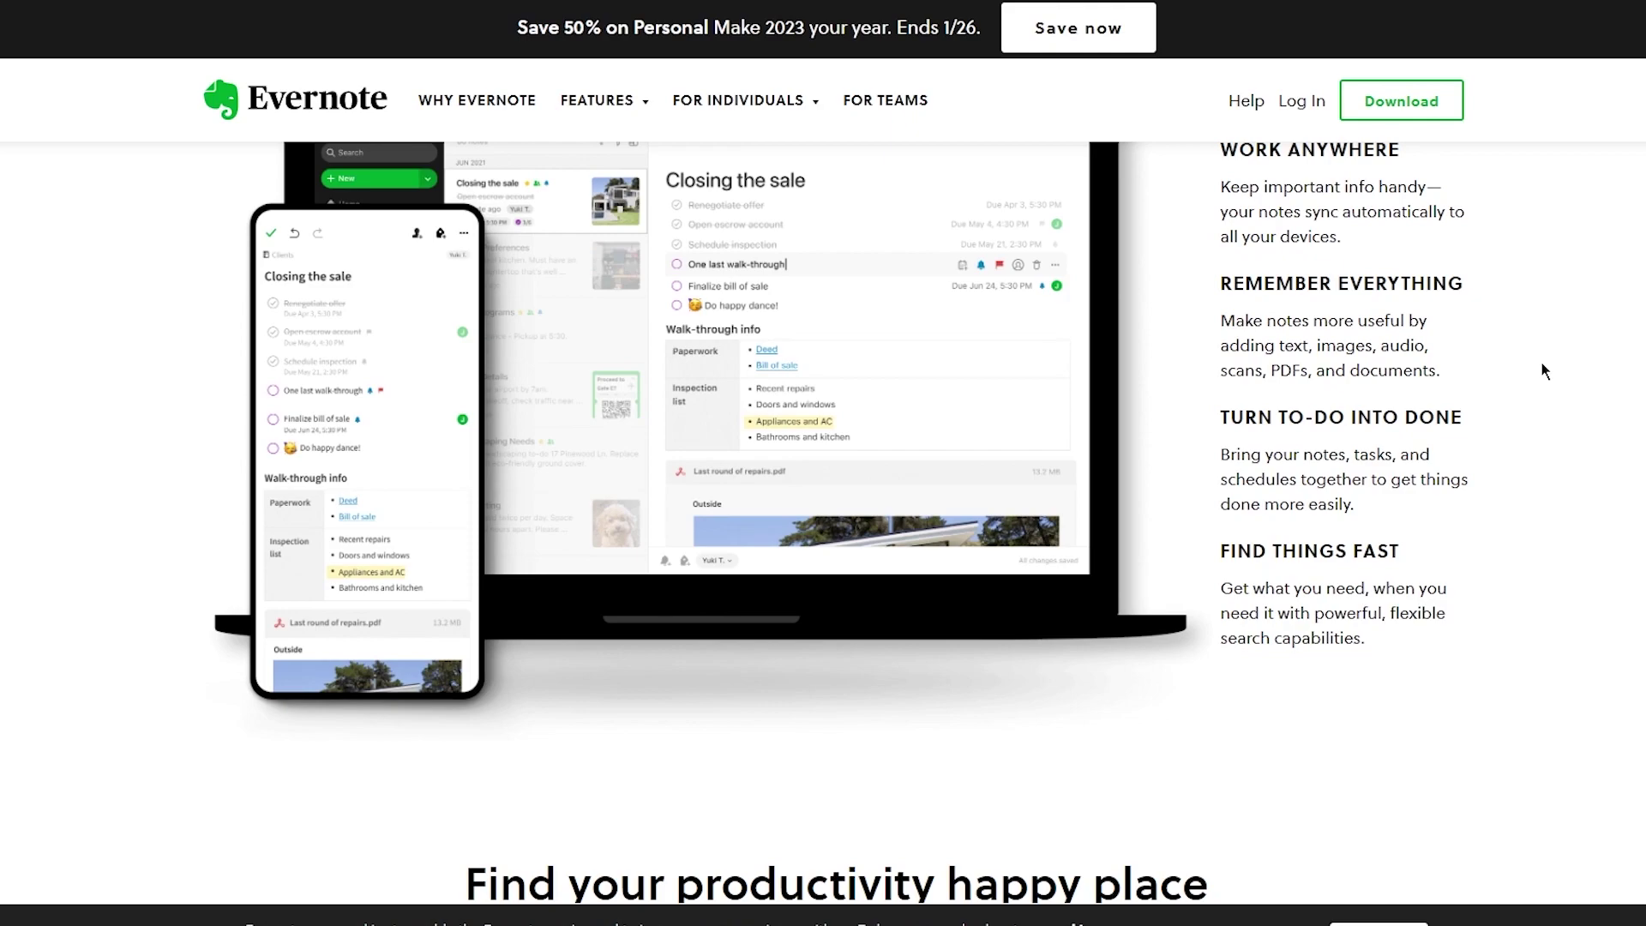
pyautogui.scroll(-1, 1545, 371)
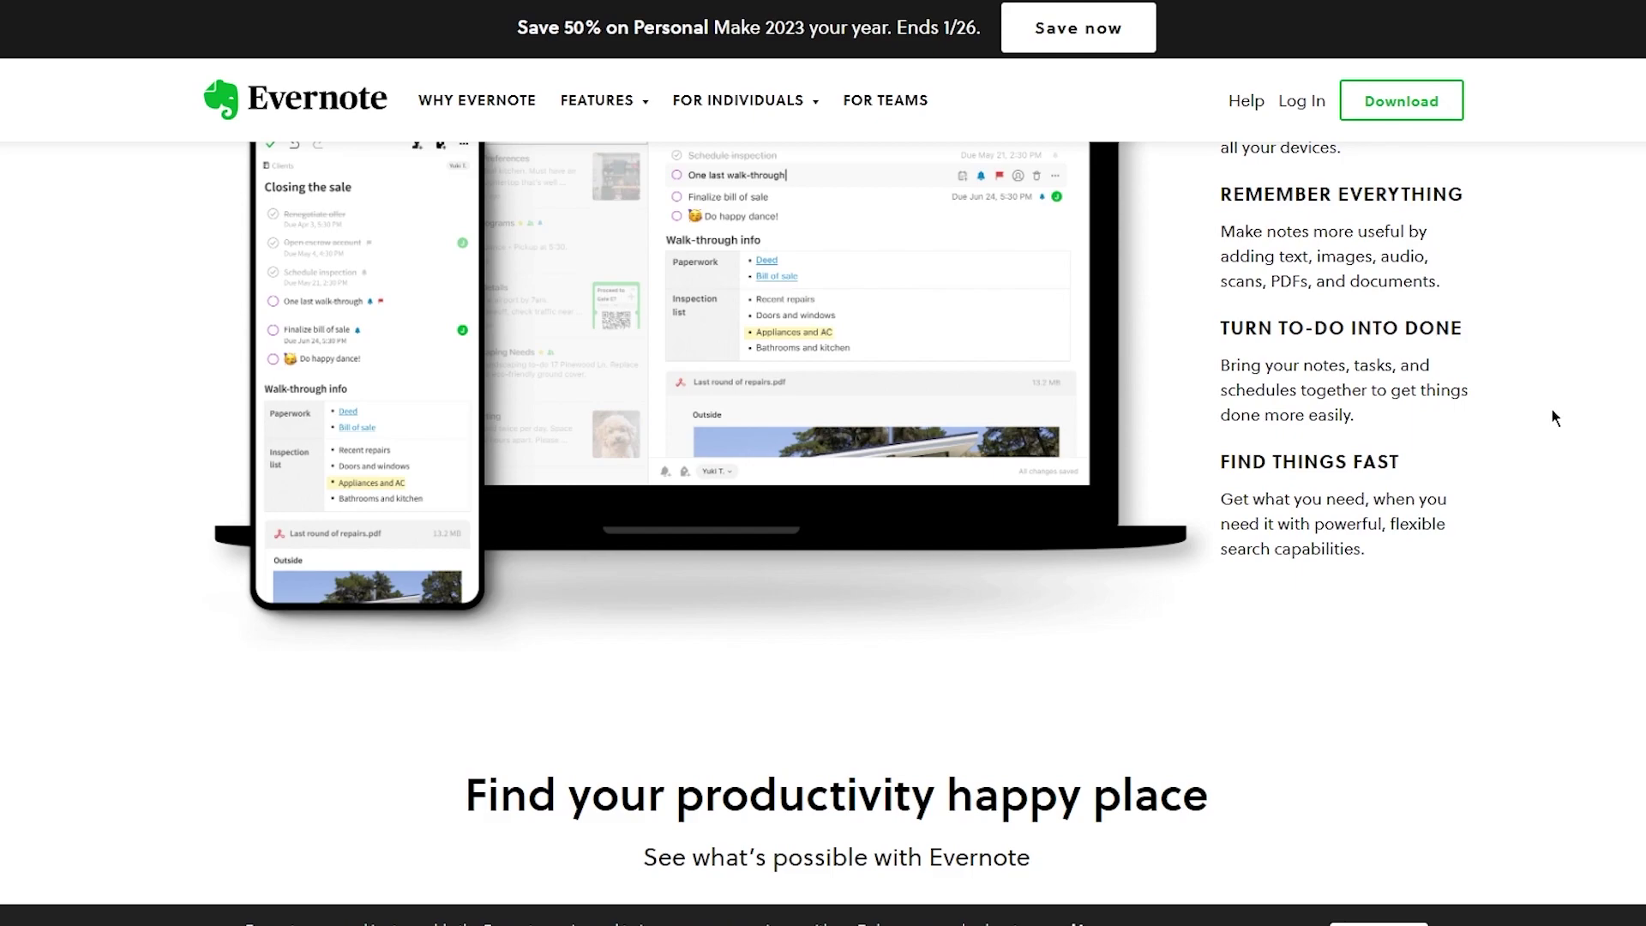
pyautogui.scroll(-1, 1552, 410)
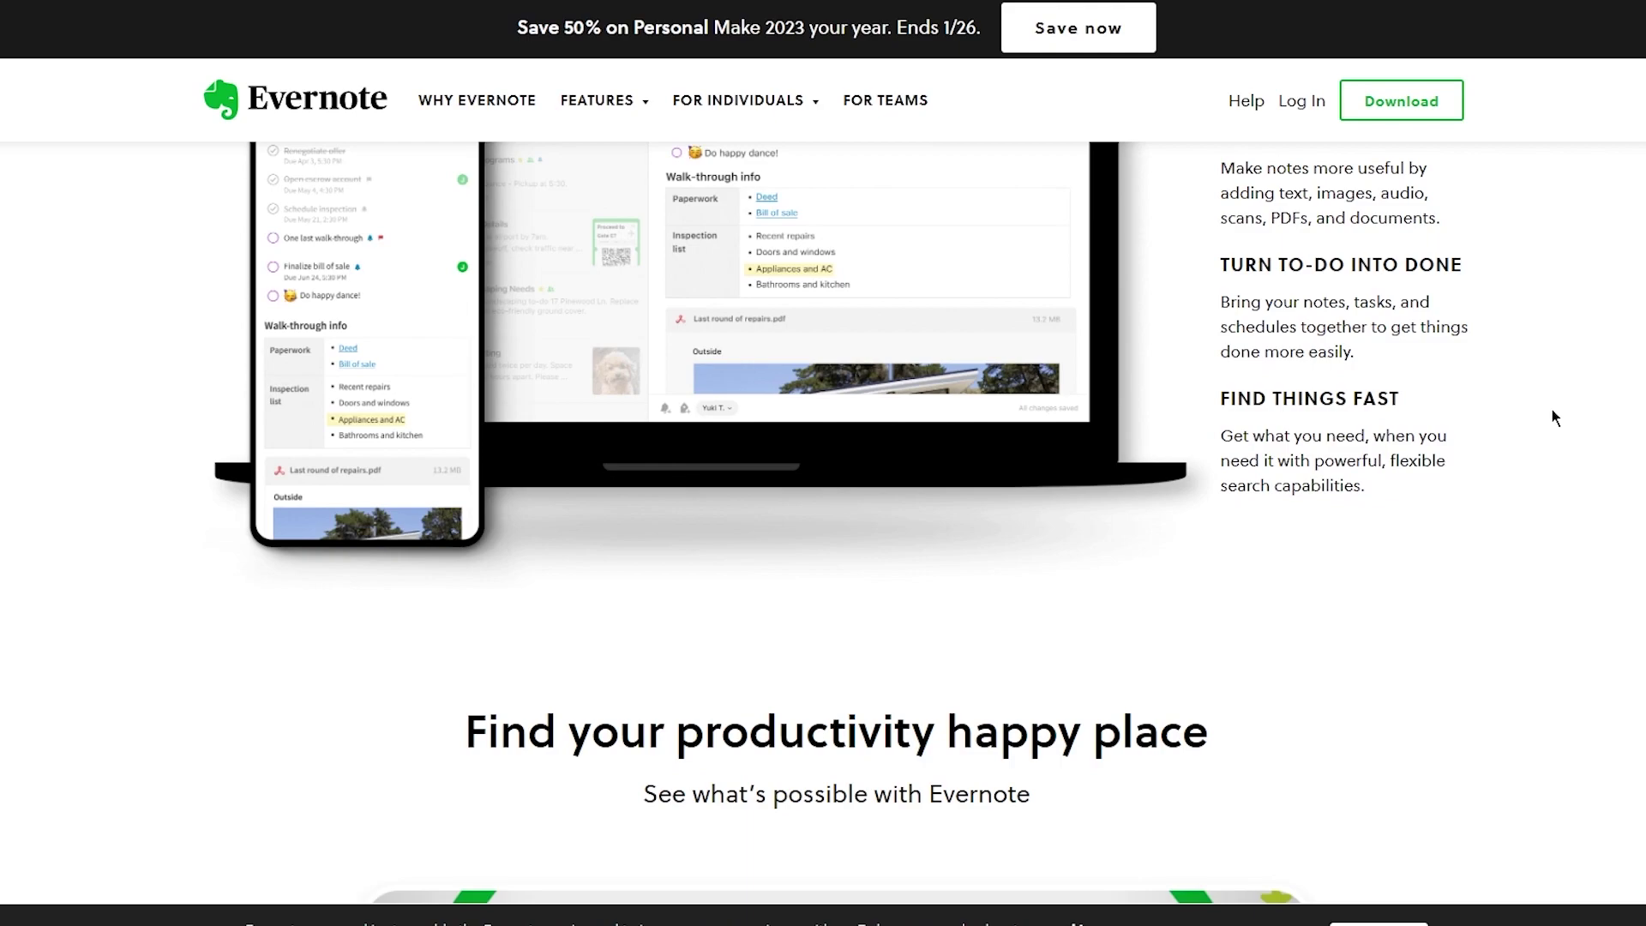
pyautogui.scroll(-5, 1552, 418)
pyautogui.scroll(-1, 1553, 418)
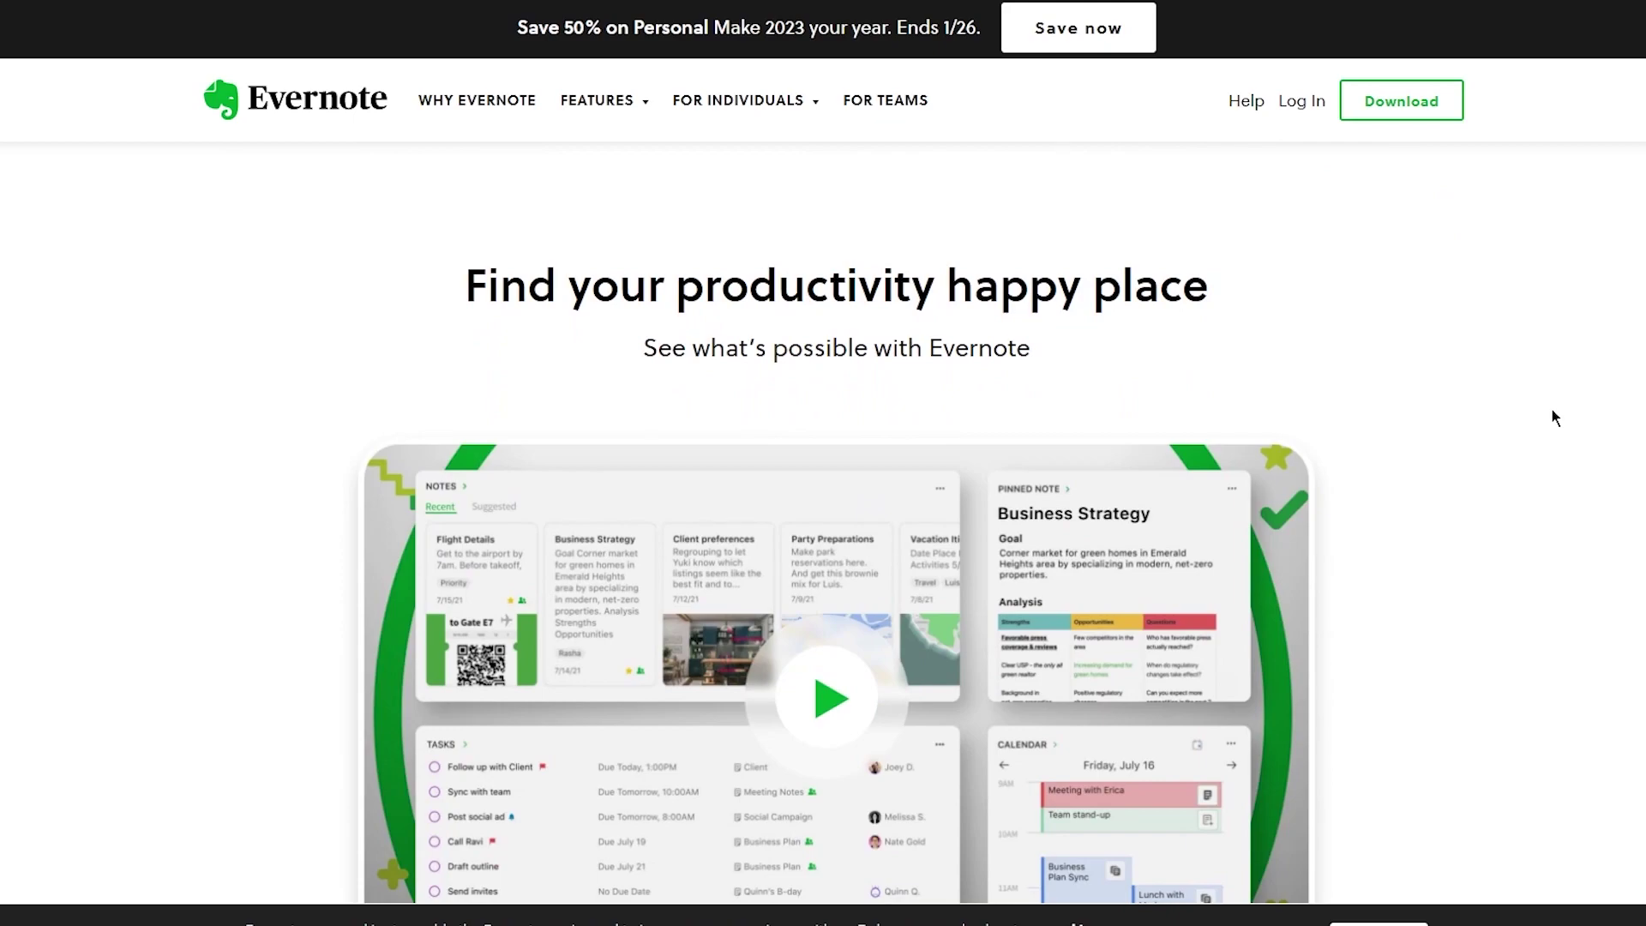
pyautogui.scroll(-7, 1554, 418)
pyautogui.scroll(5, 1553, 418)
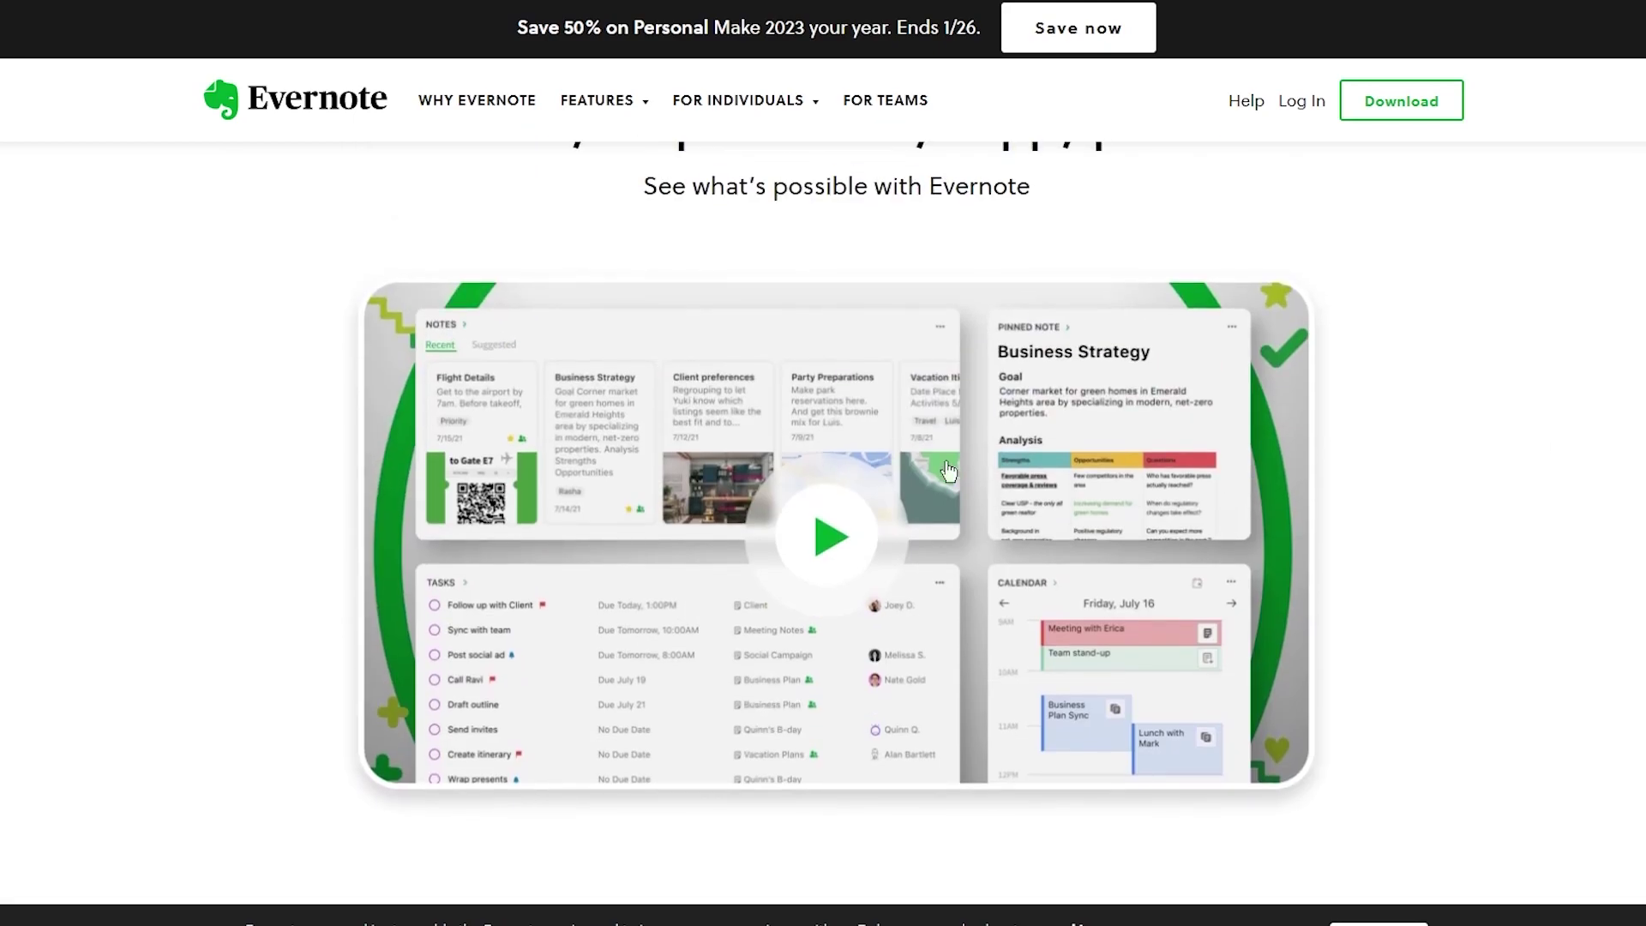
pyautogui.scroll(-10, 1326, 548)
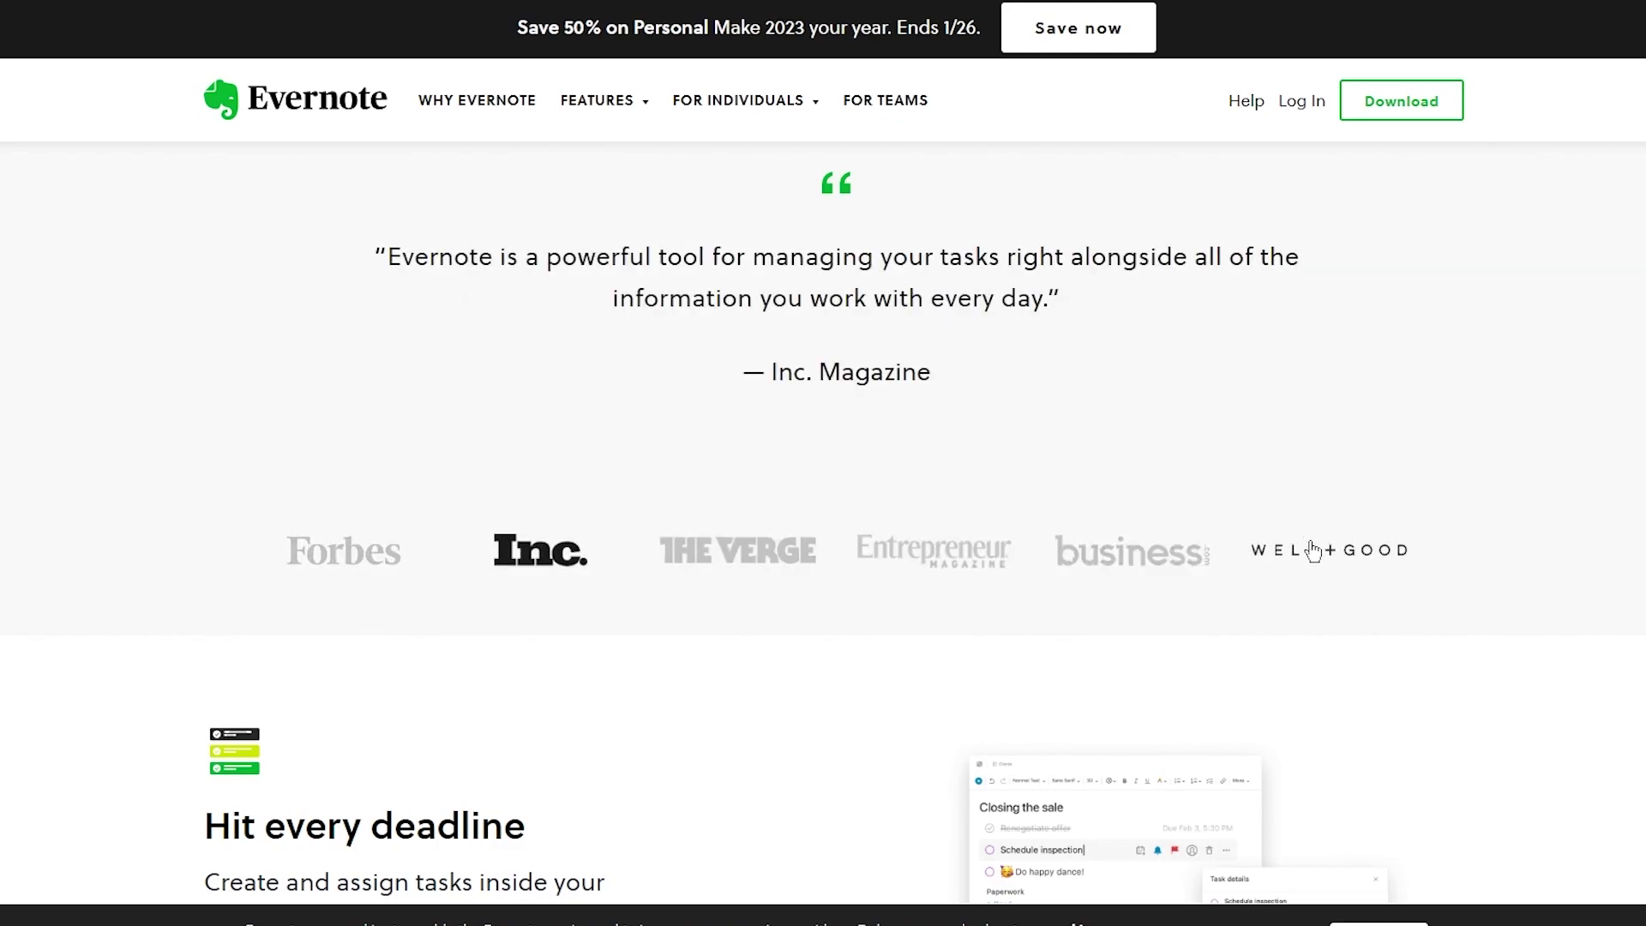
pyautogui.scroll(-6, 781, 662)
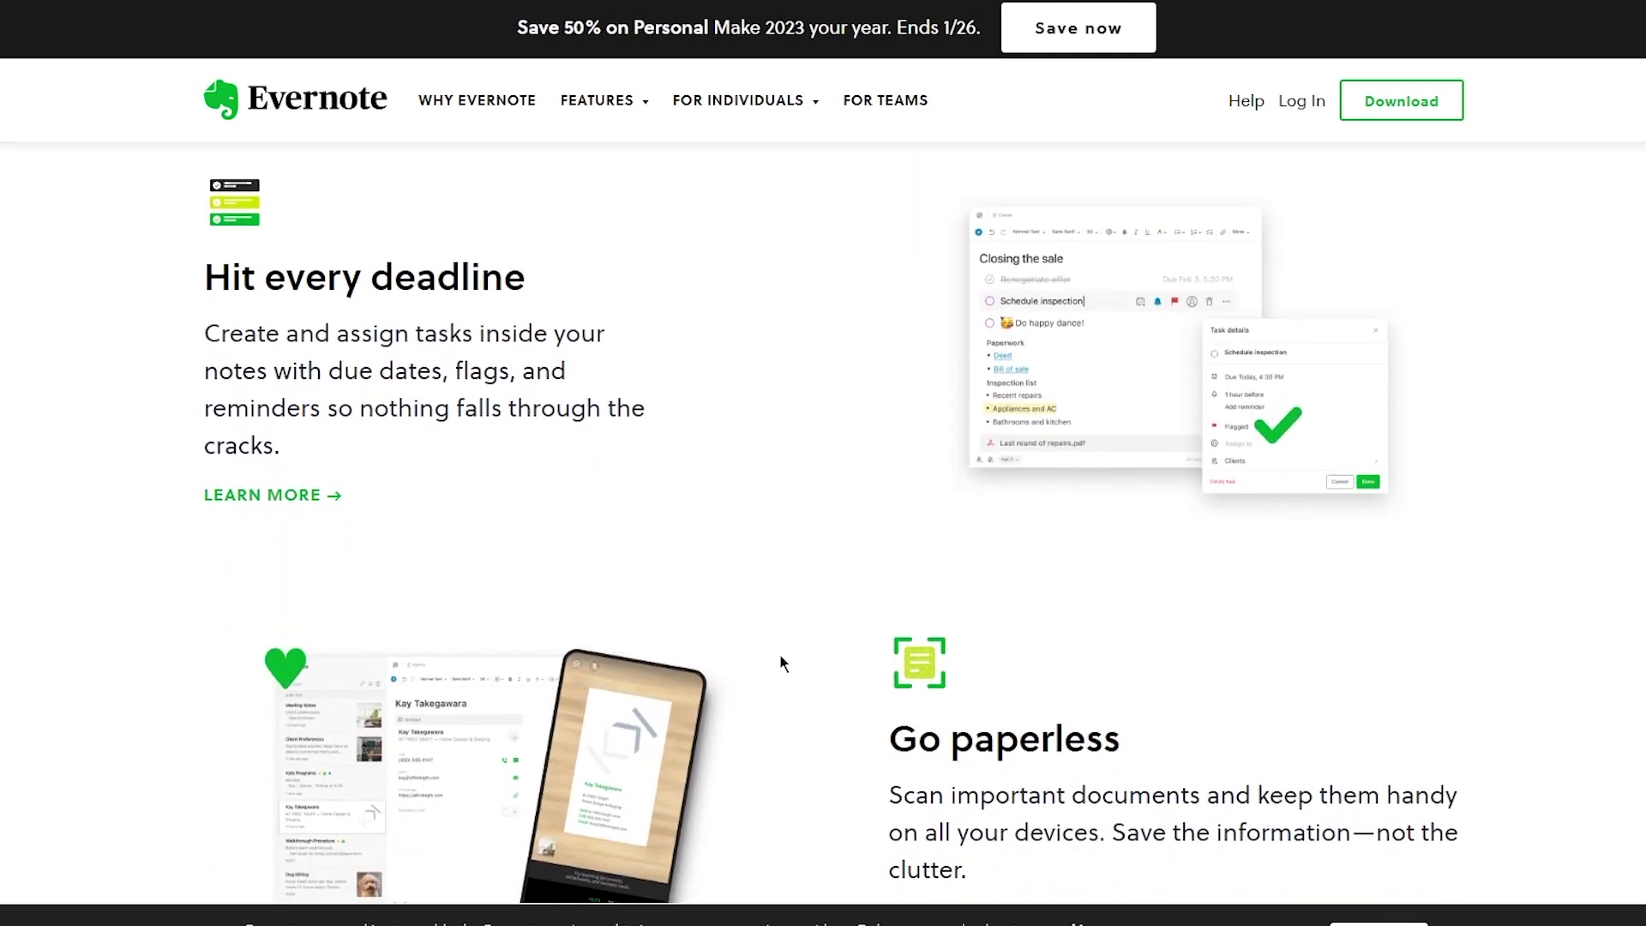
pyautogui.moveTo(780, 662); pyautogui.dragTo(438, 408)
pyautogui.click(583, 514)
pyautogui.scroll(-5, 841, 607)
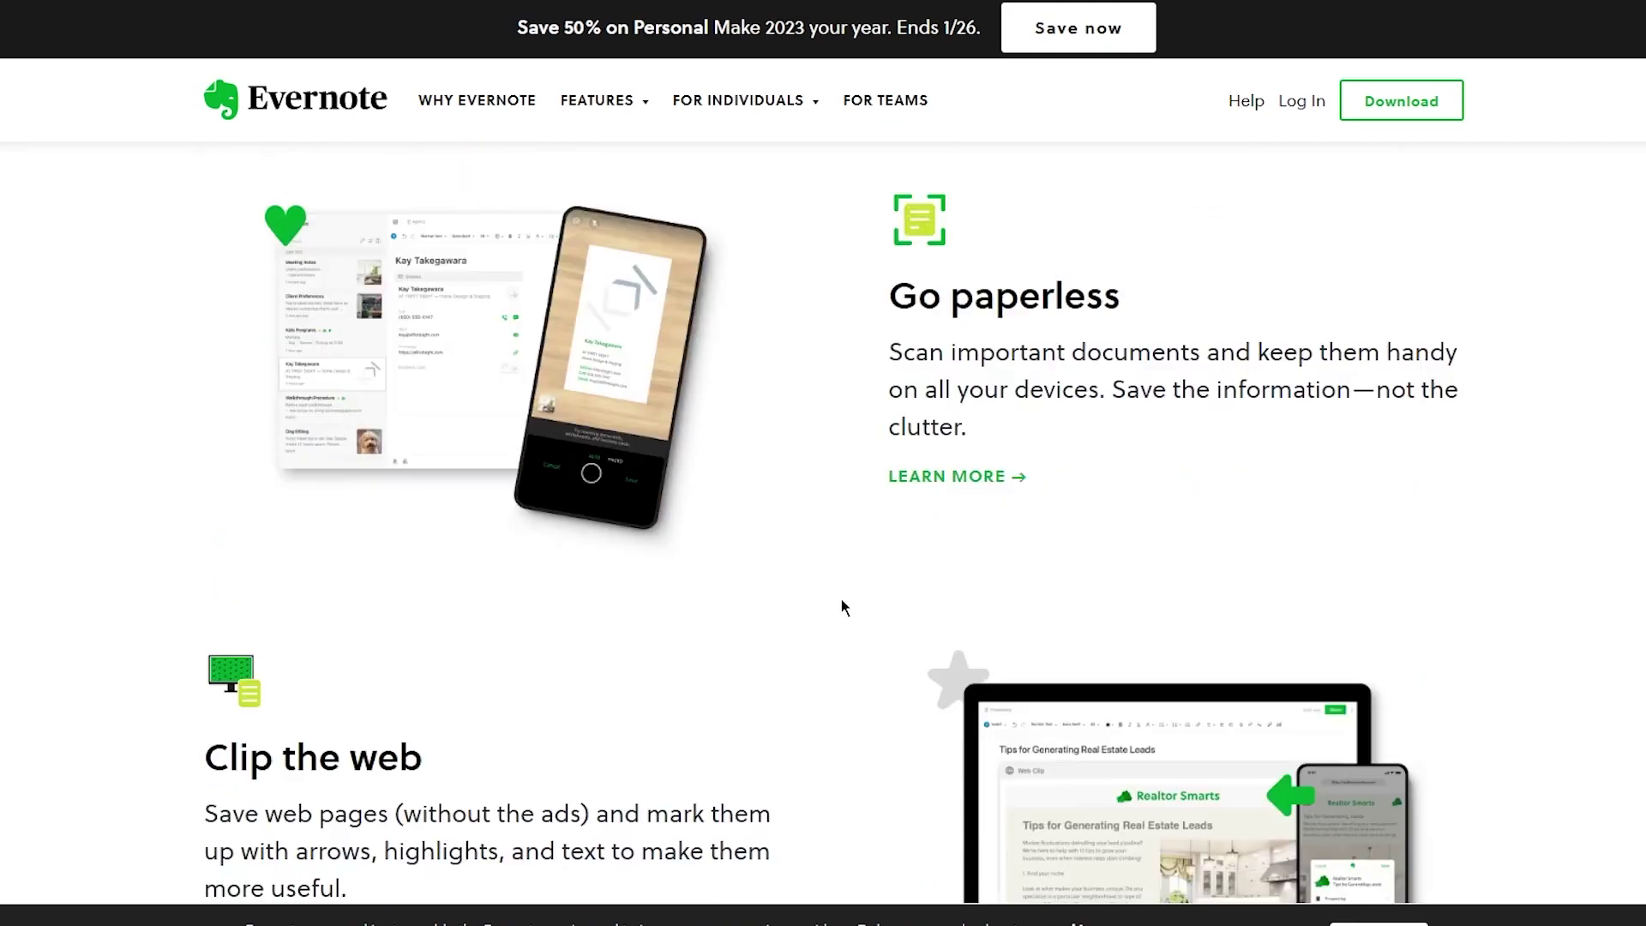
pyautogui.scroll(-2, 970, 514)
pyautogui.scroll(-3, 954, 346)
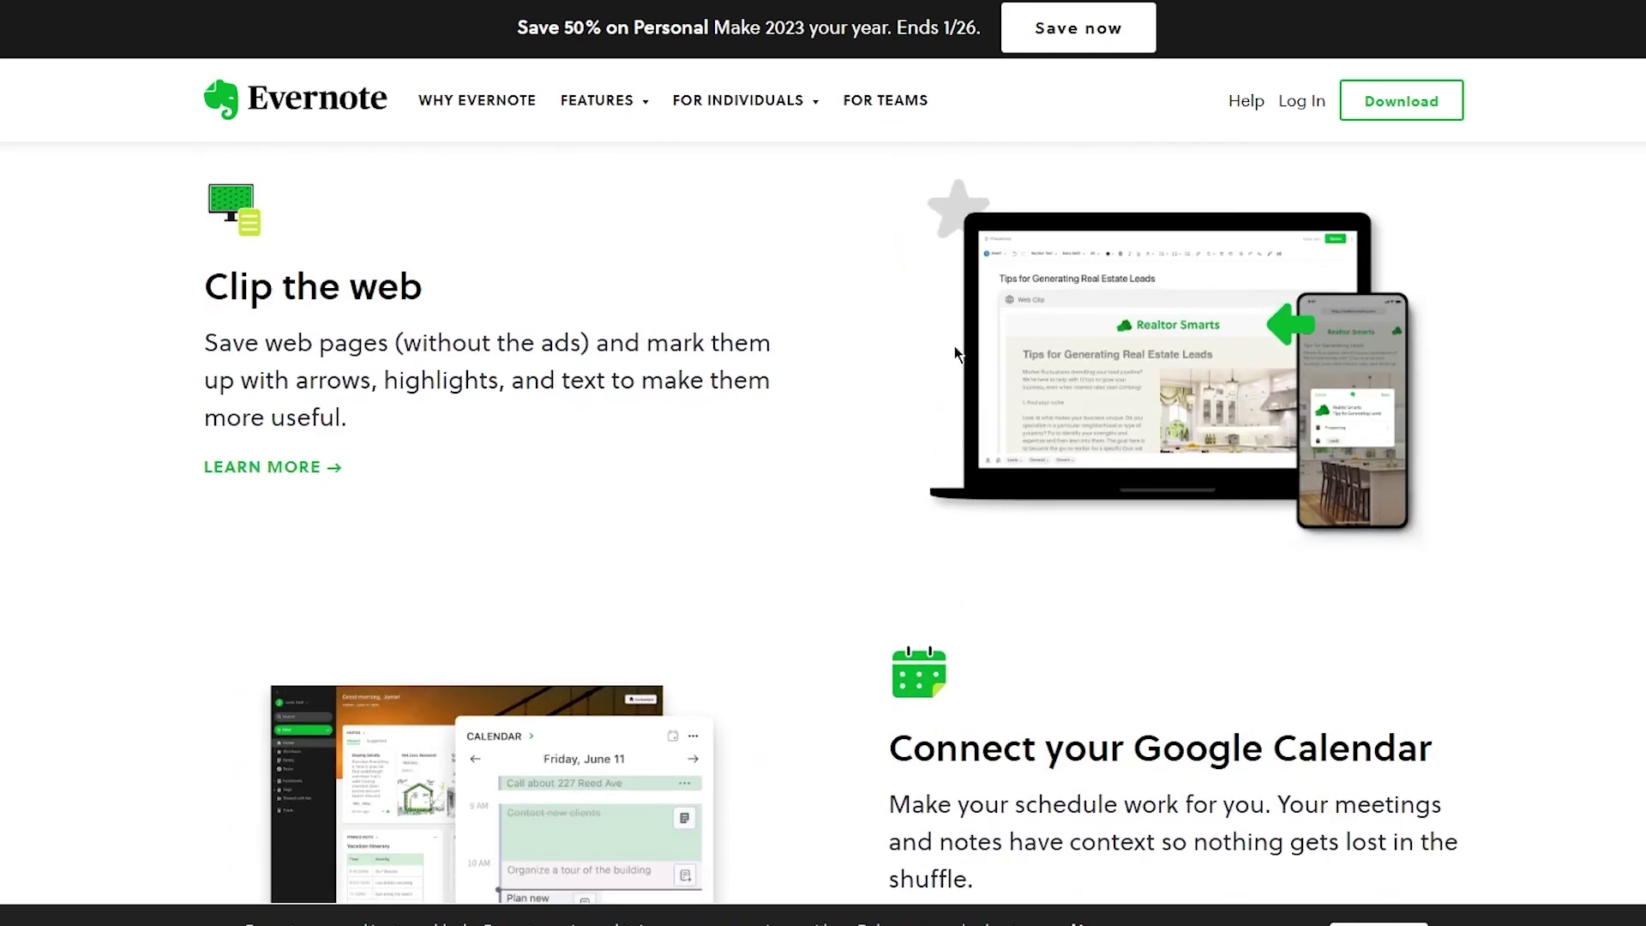
pyautogui.scroll(-5, 823, 408)
pyautogui.scroll(-5, 1015, 355)
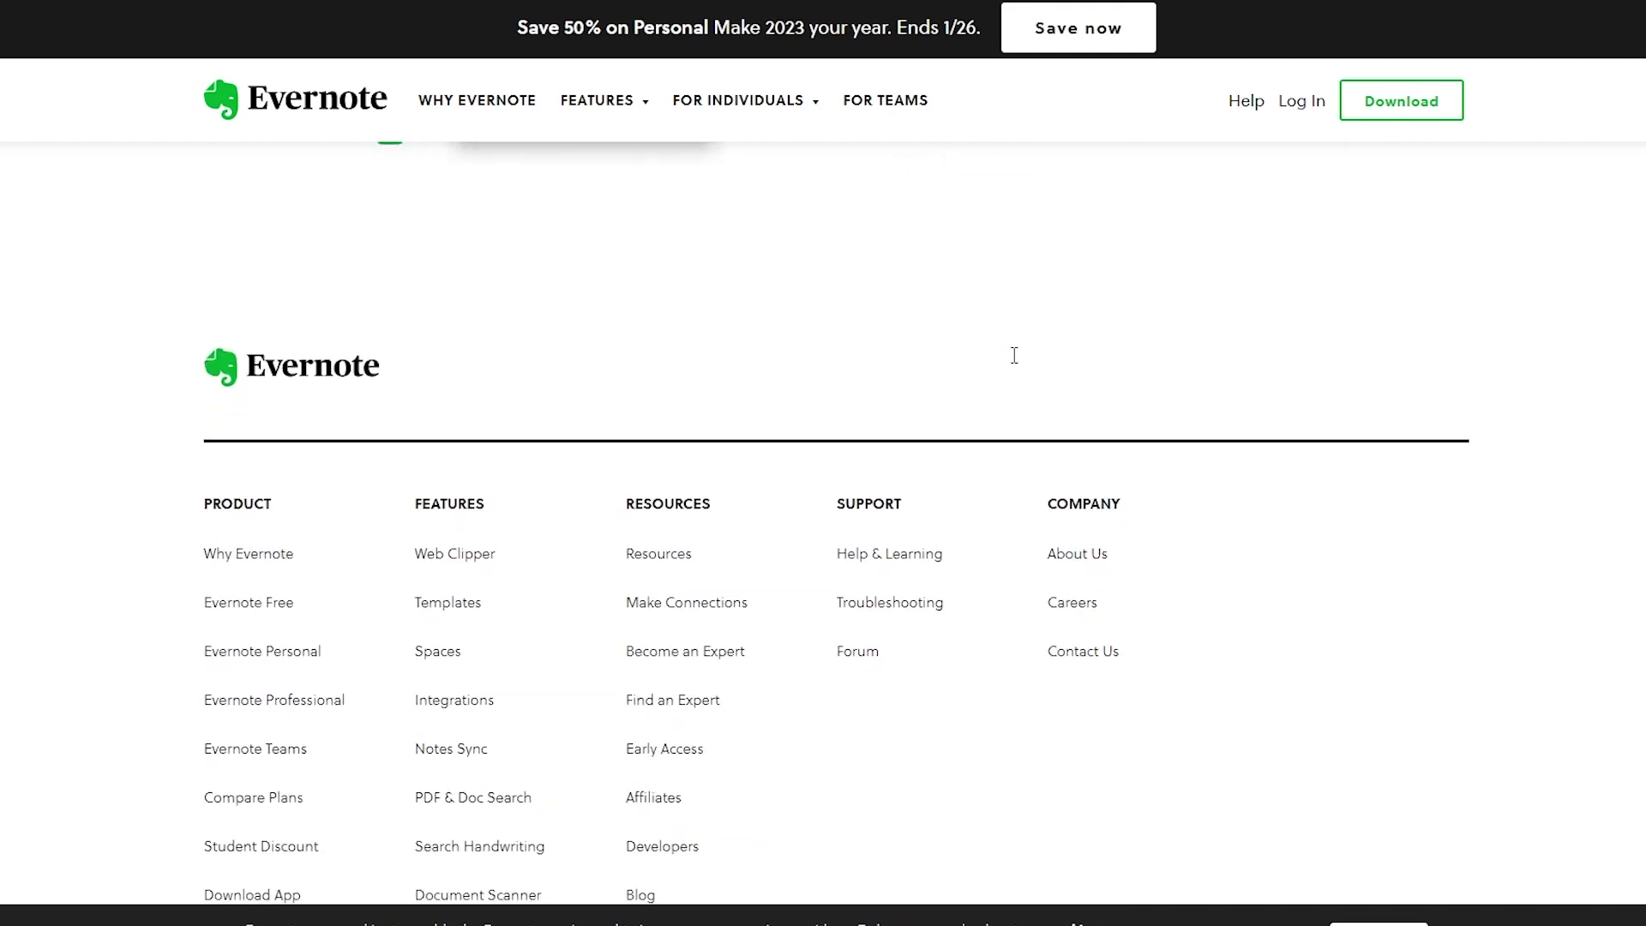
pyautogui.scroll(-6, 1014, 355)
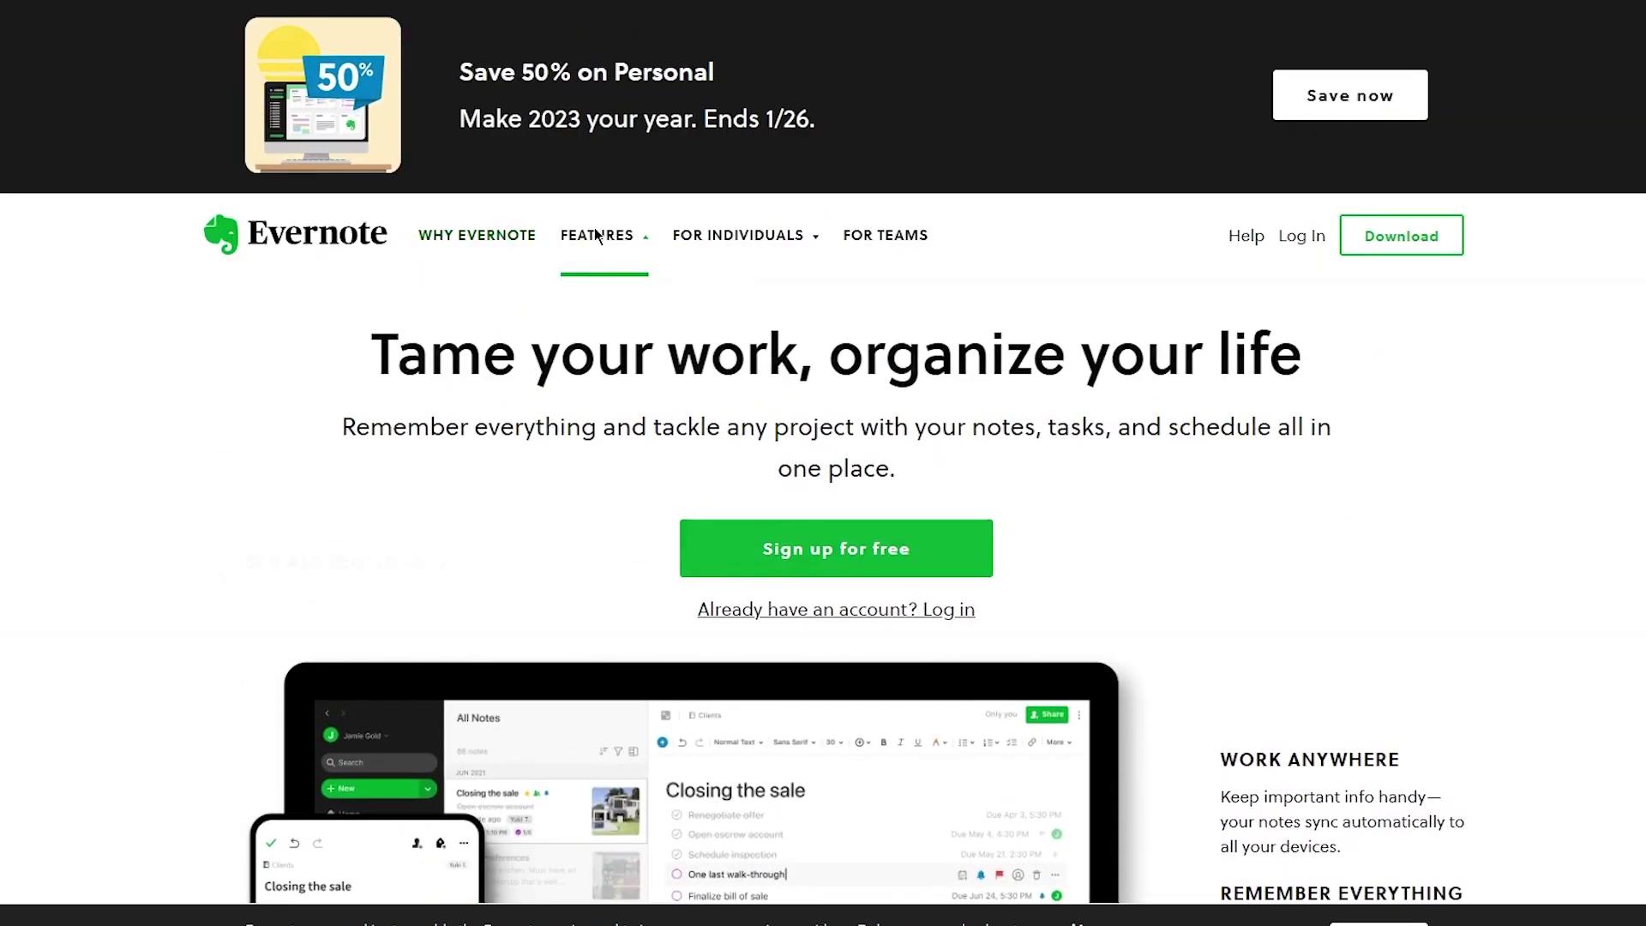
# - Browse the Features and For Individuals menus and scroll through the plan prices
pyautogui.moveTo(648, 238)
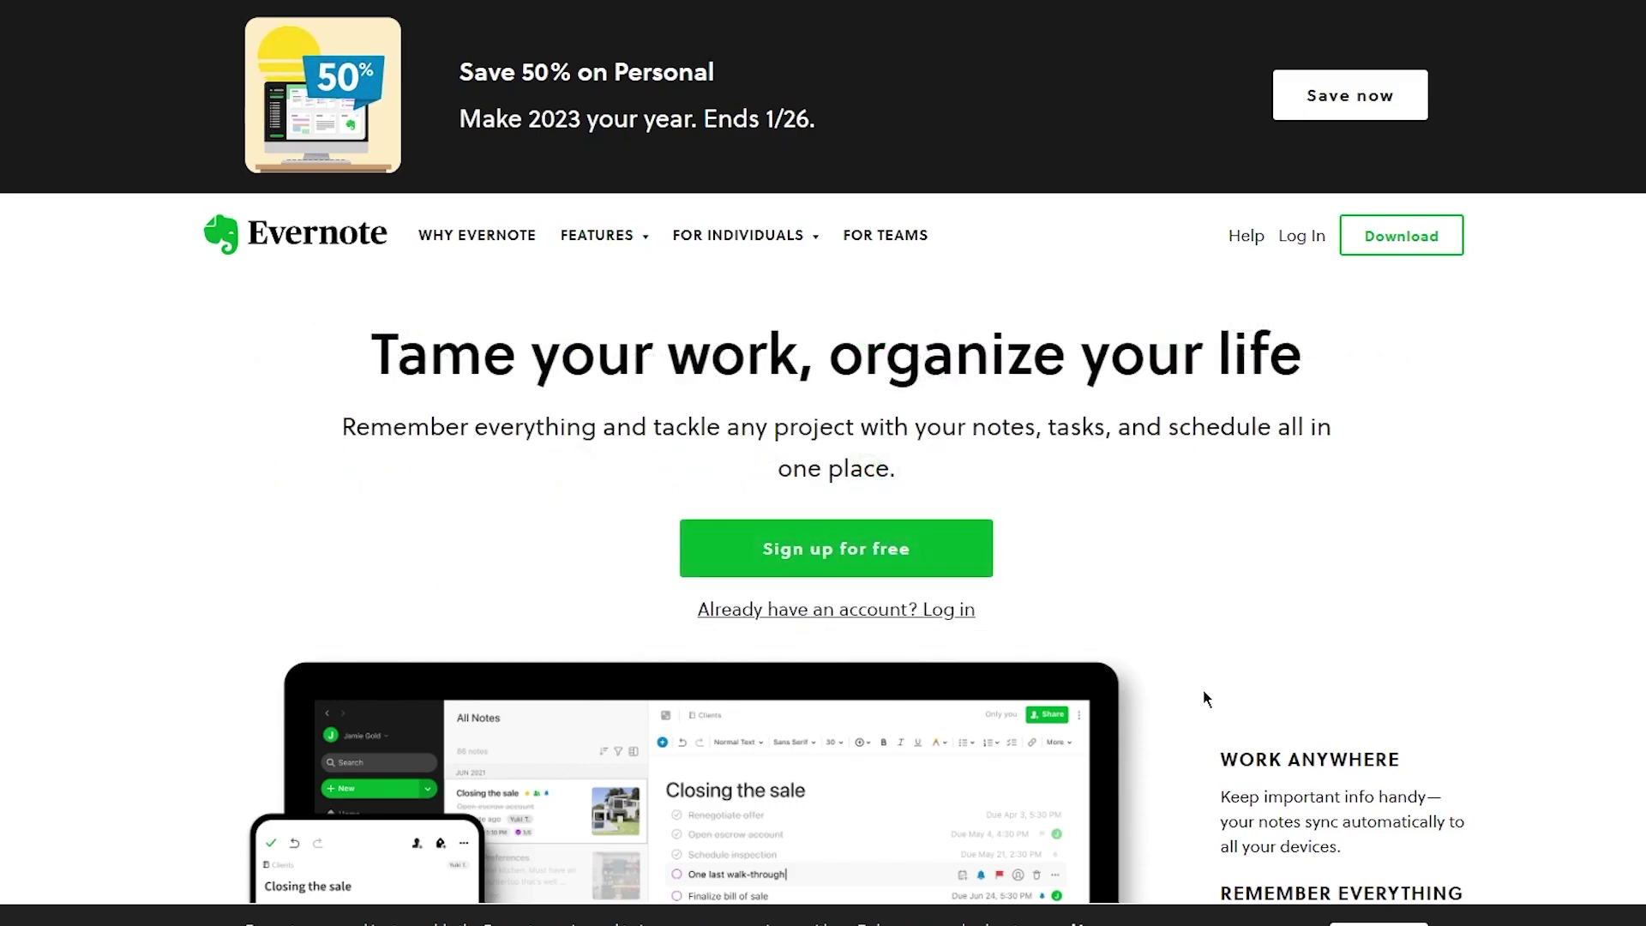
pyautogui.moveTo(729, 236)
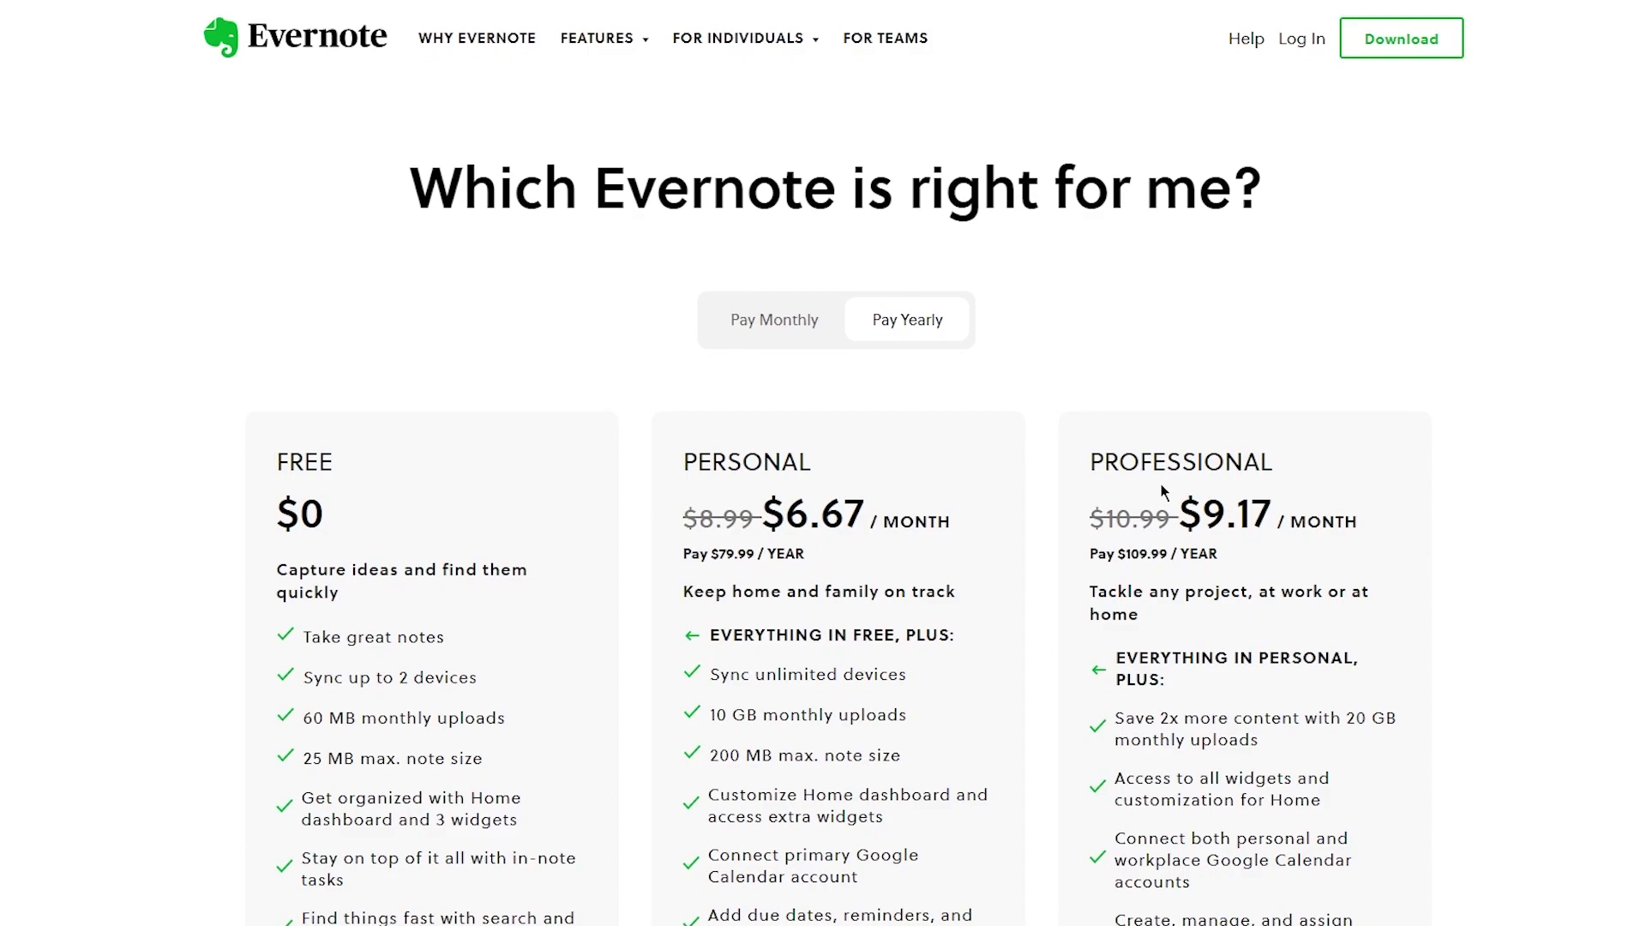
pyautogui.scroll(-2, 1163, 489)
pyautogui.scroll(-8, 692, 617)
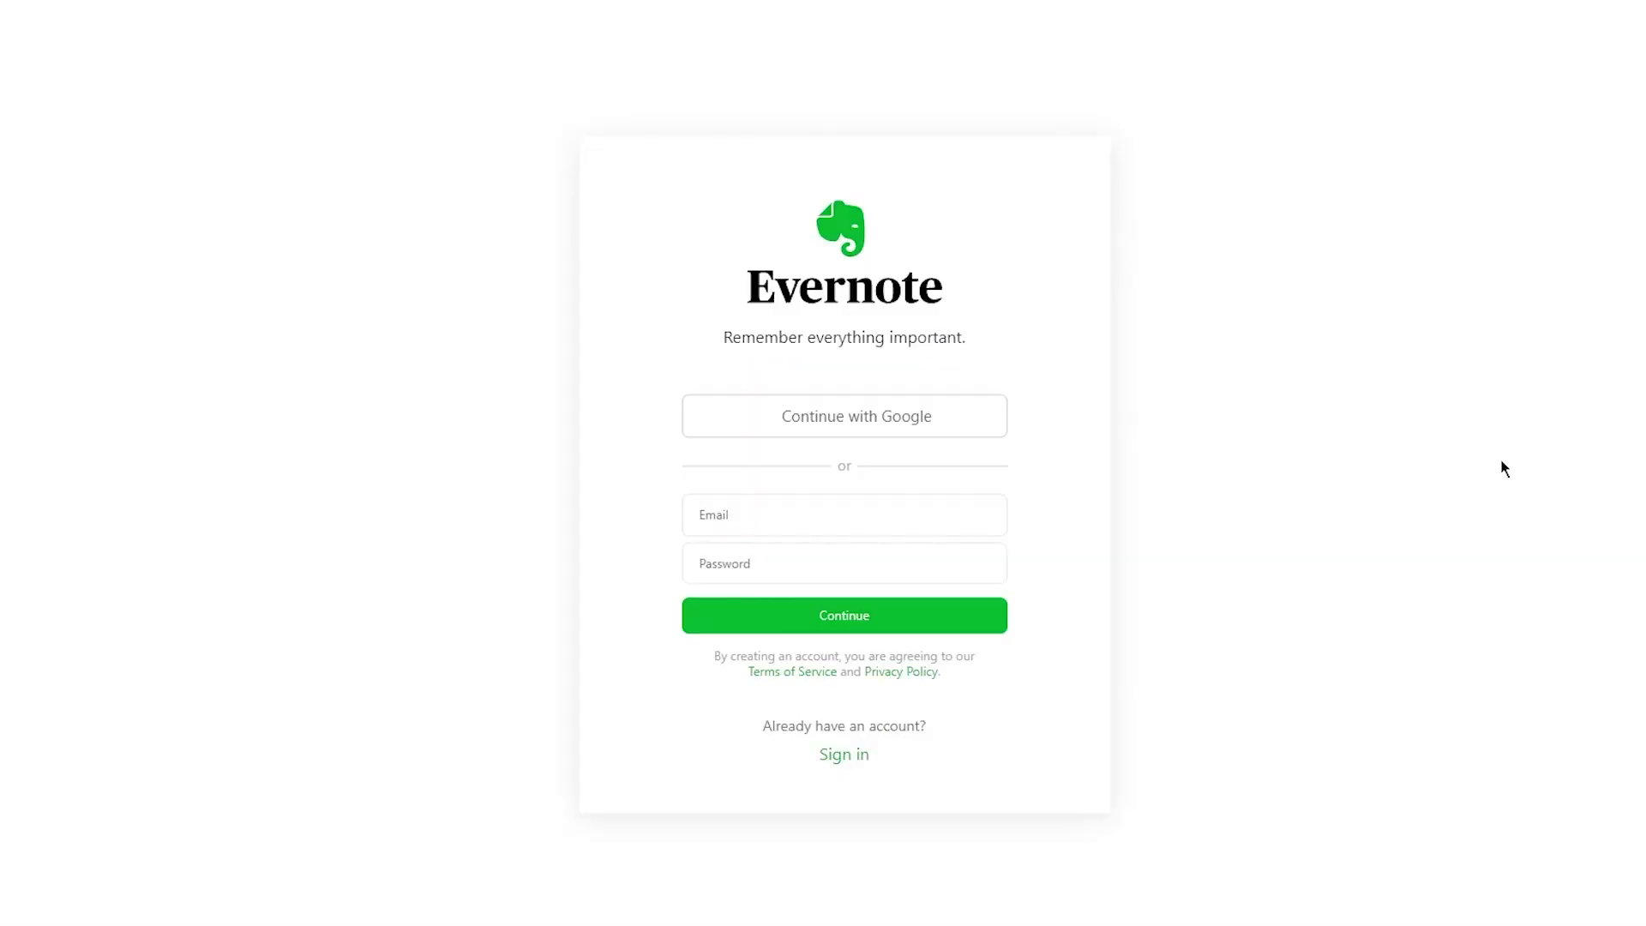
# - Sign up with the saved e-mail address and a new account password
pyautogui.click(819, 504)
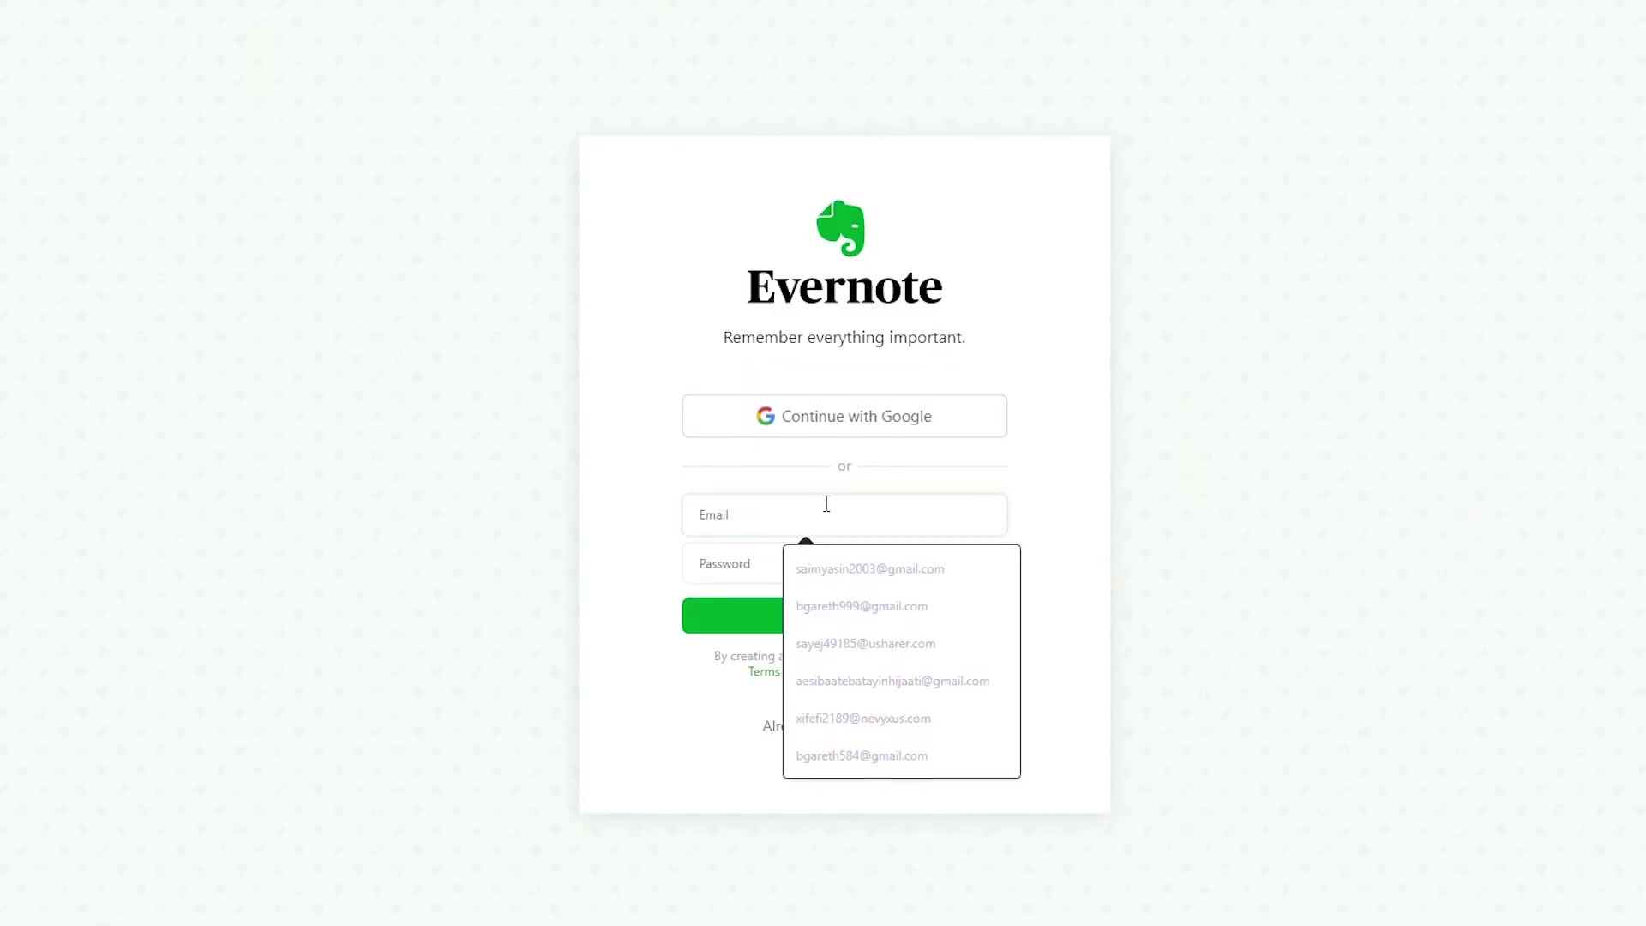
pyautogui.click(863, 718)
pyautogui.click(747, 555)
pyautogui.write('a')
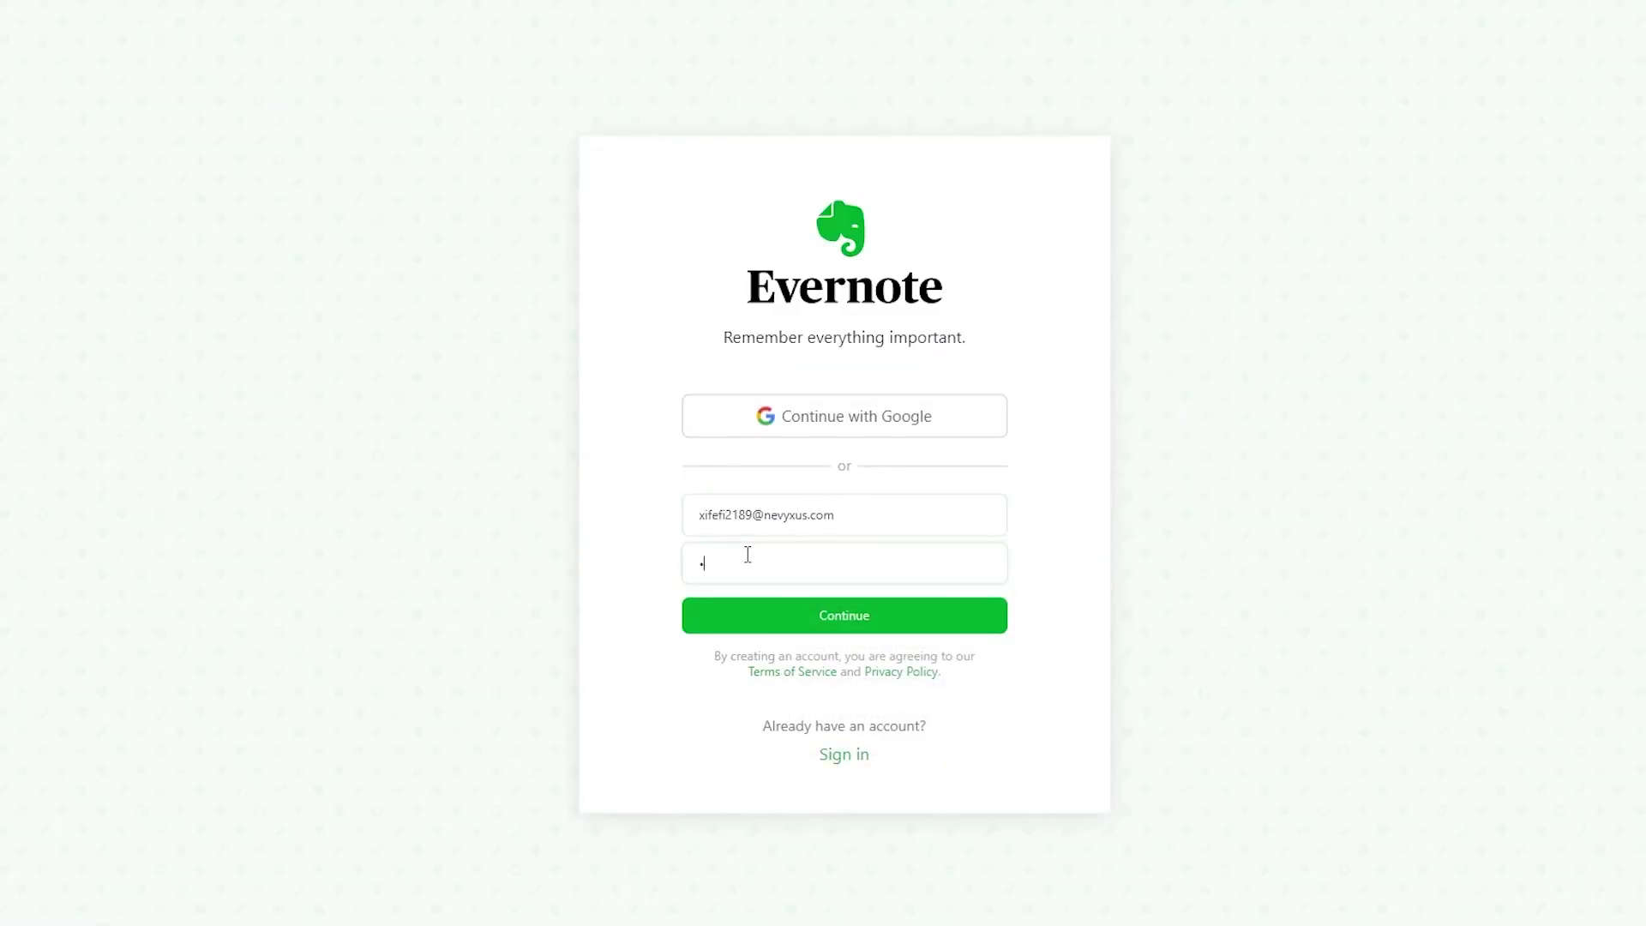
pyautogui.write('••••••')
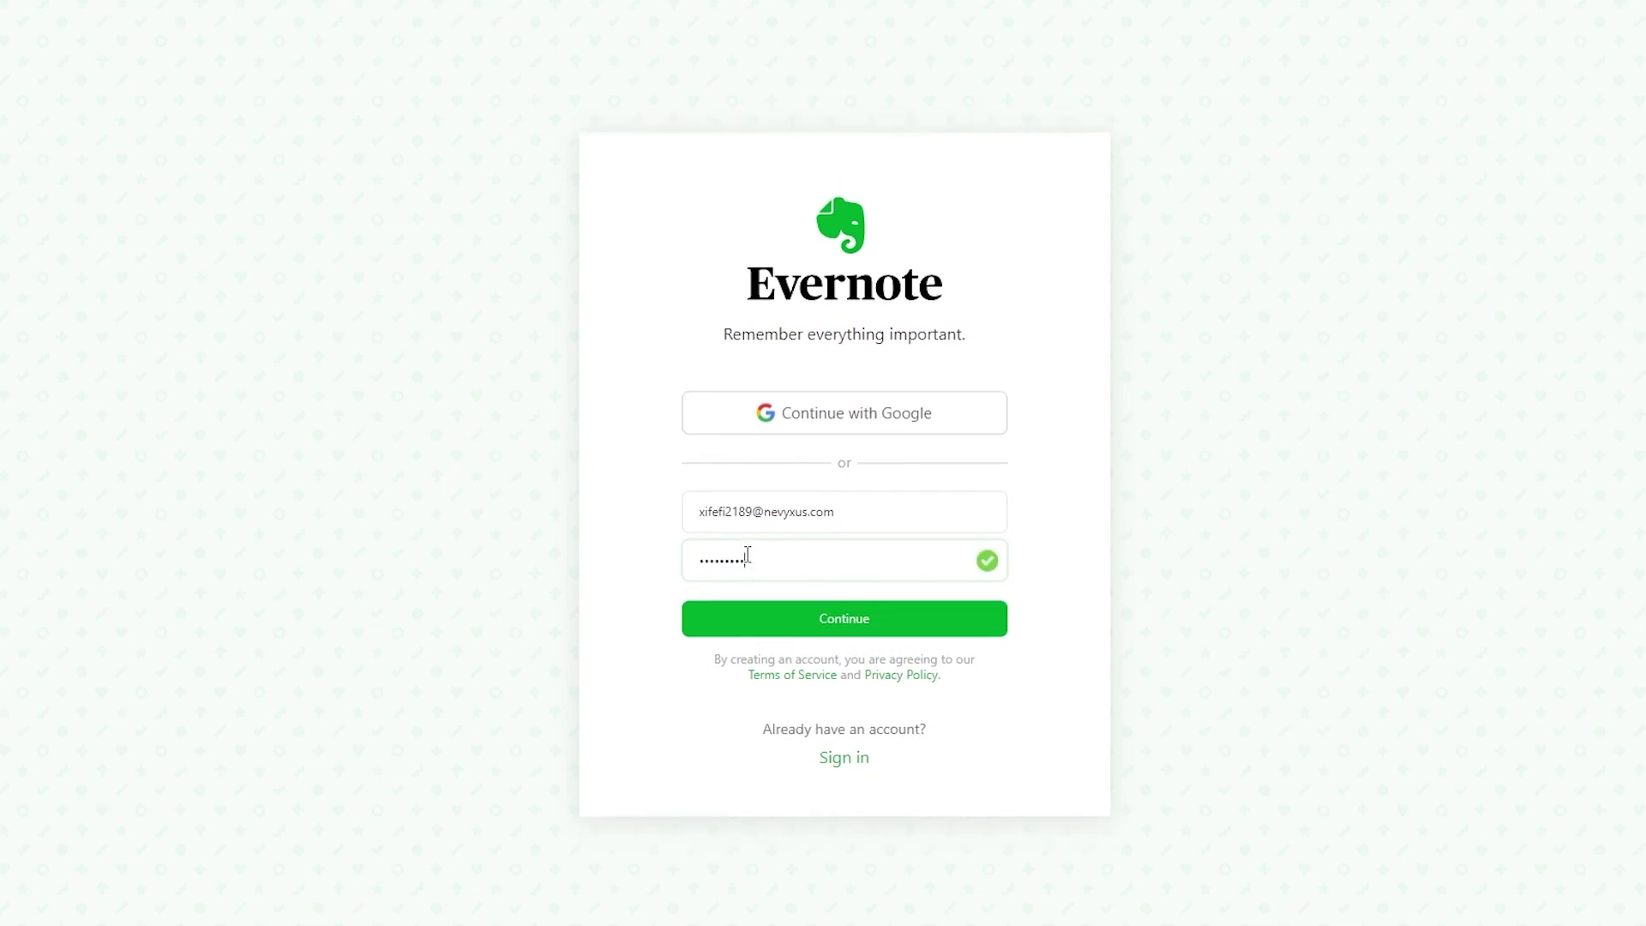
pyautogui.click(807, 617)
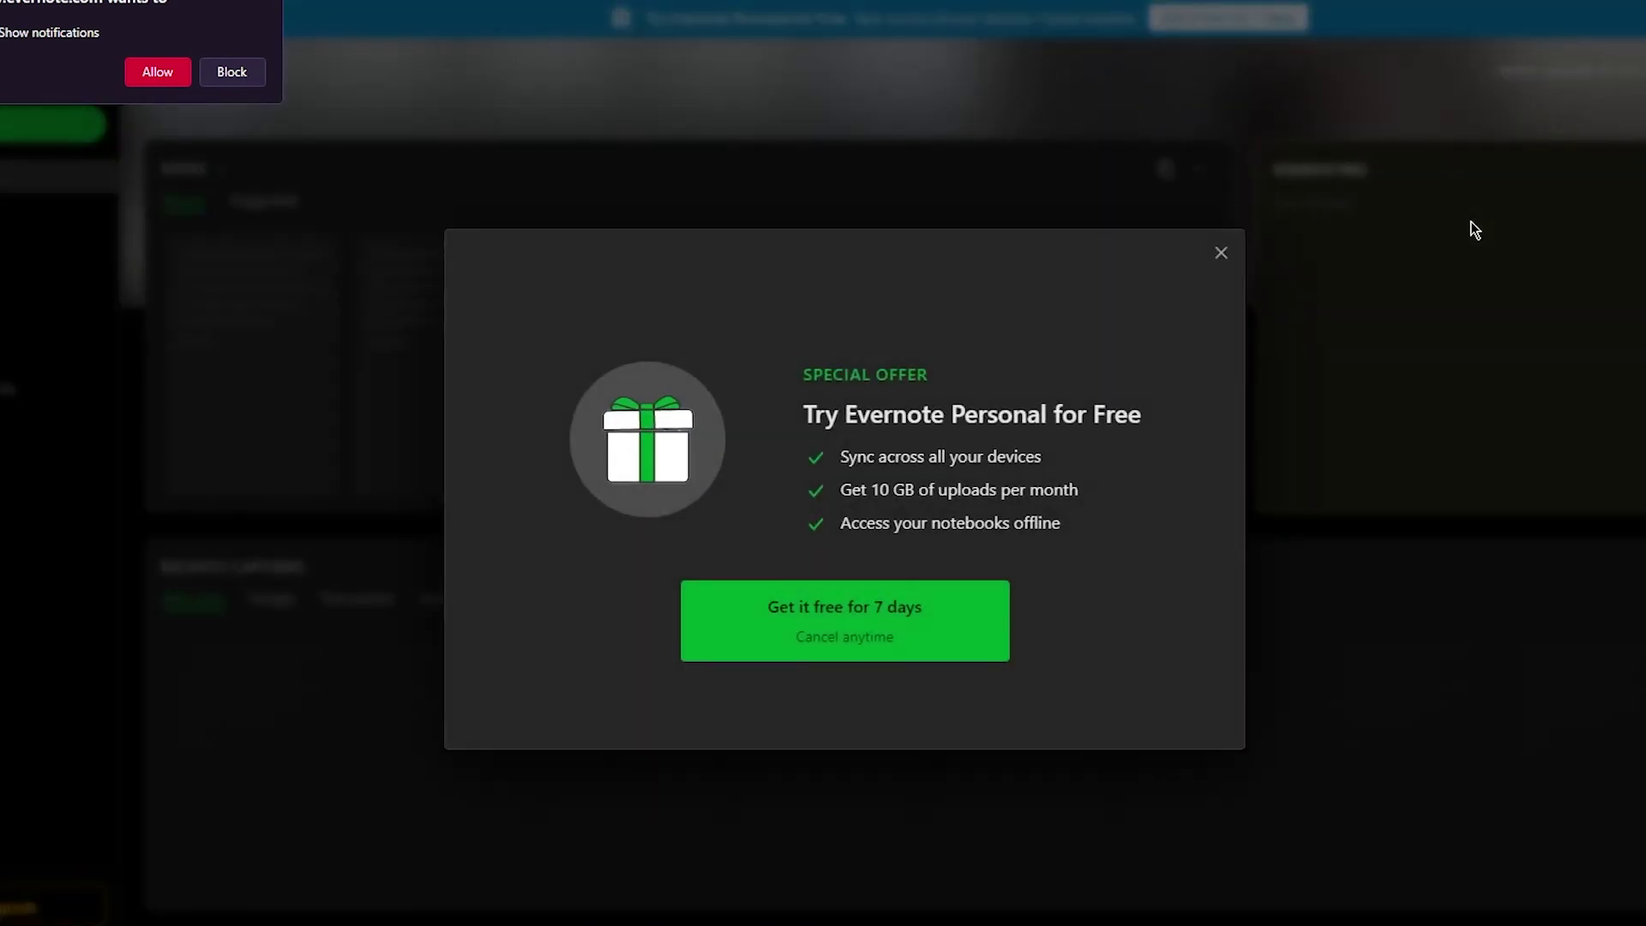
# - Dismiss the trial offer and notification prompt, then answer Personal as the reason for using Evernote
pyautogui.click(1221, 254)
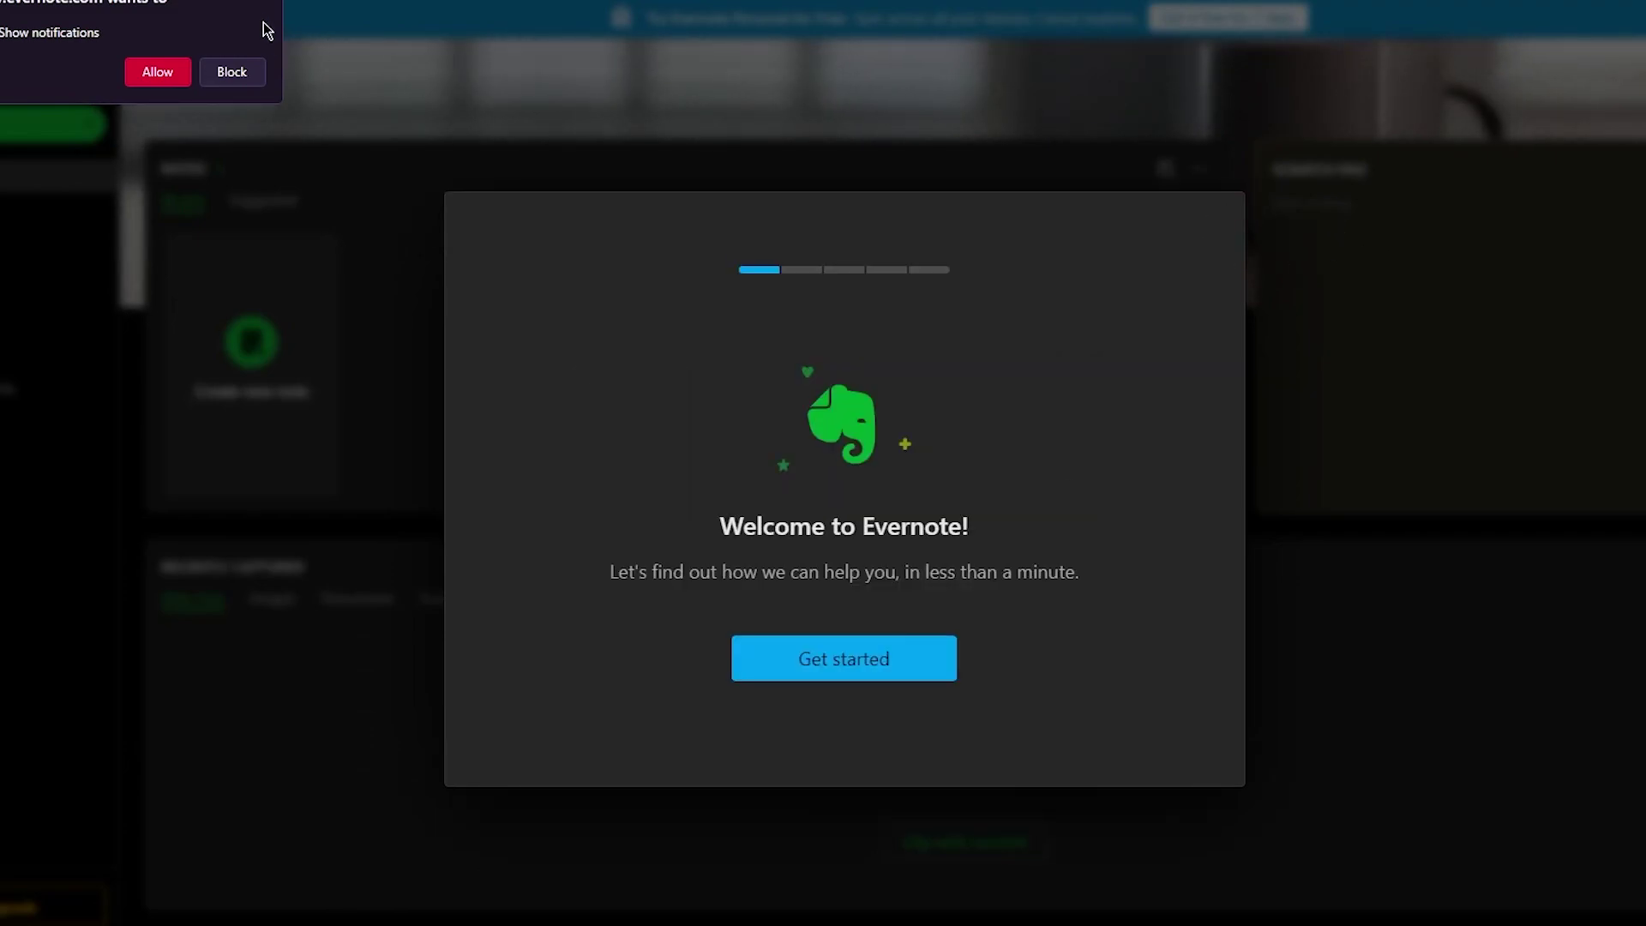
pyautogui.click(271, 4)
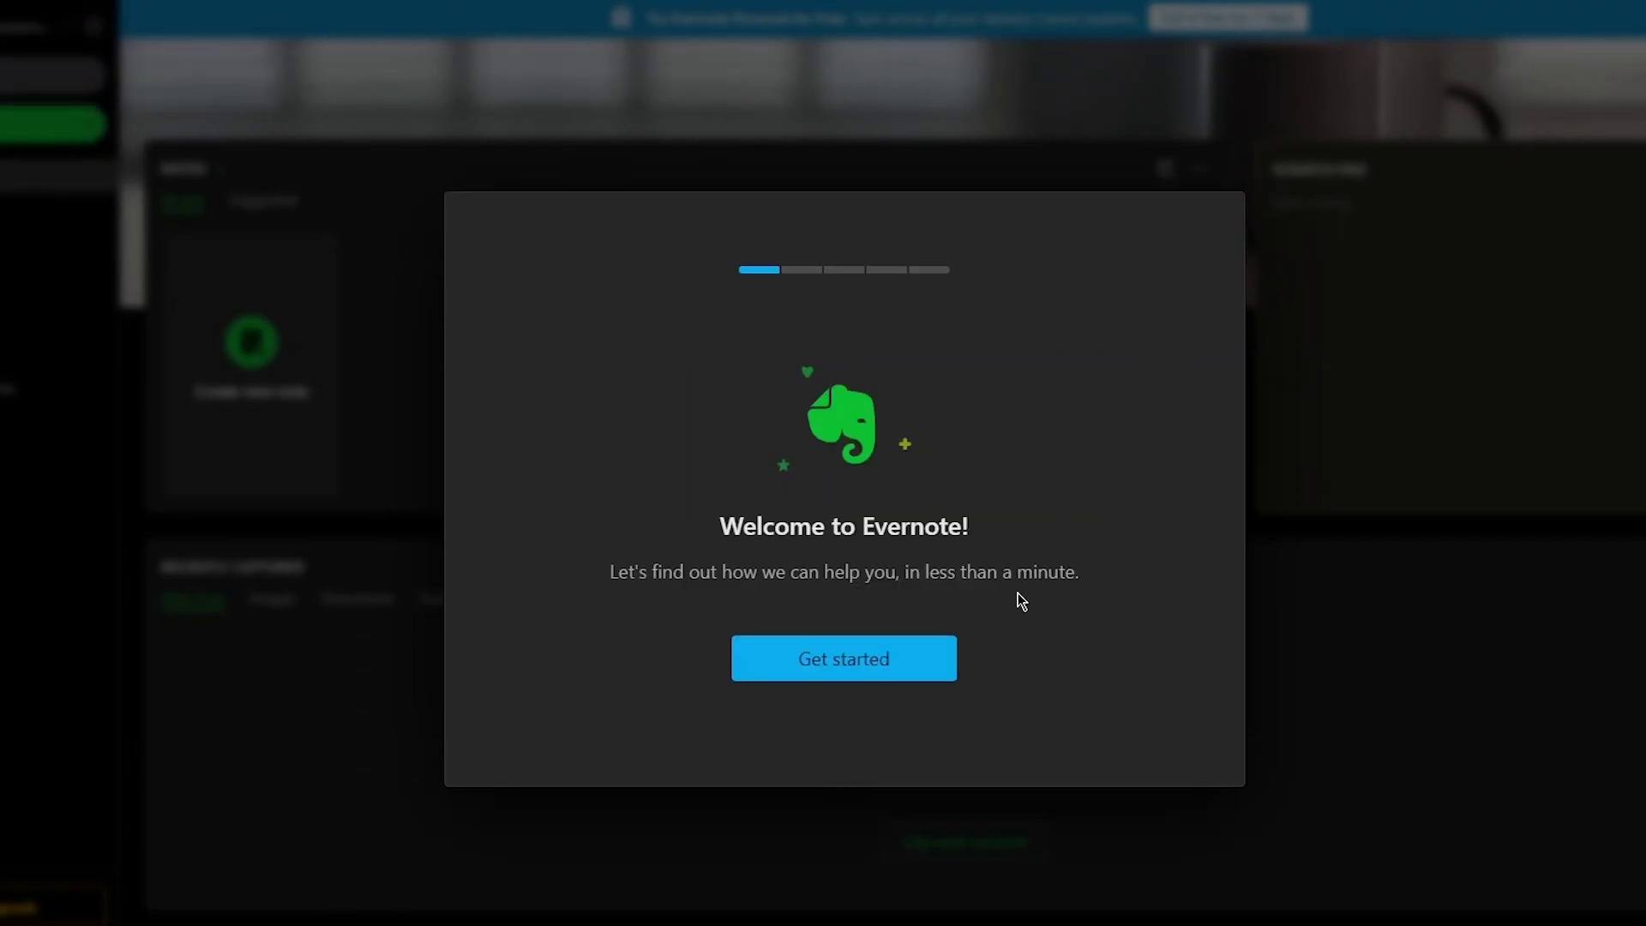
pyautogui.click(916, 665)
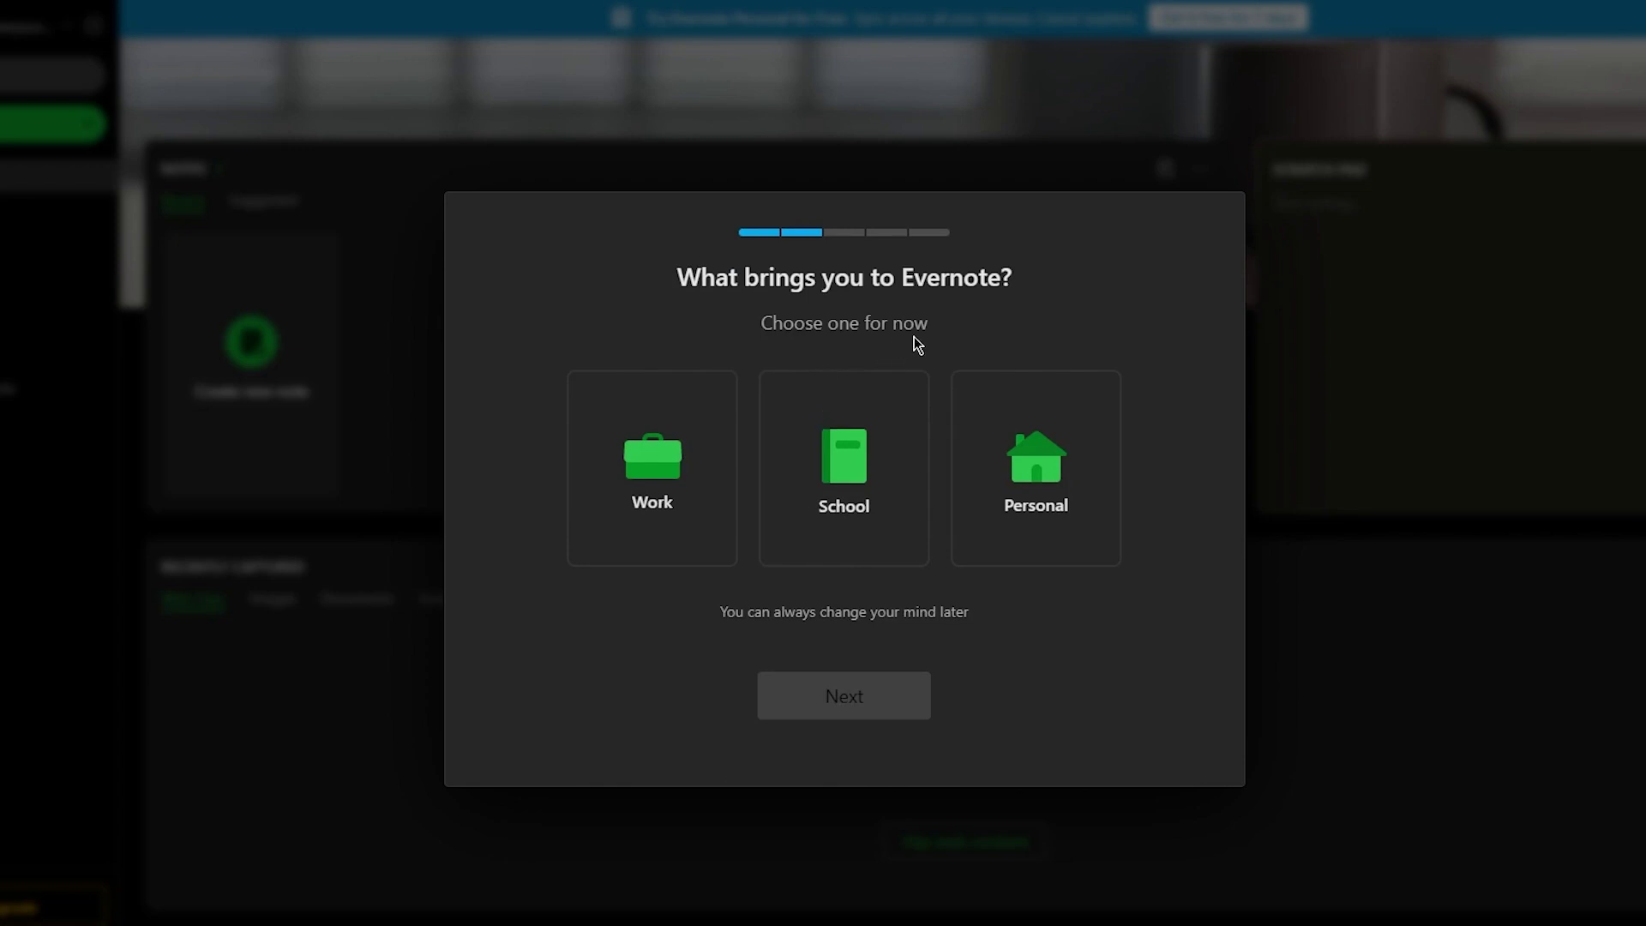
pyautogui.click(1034, 492)
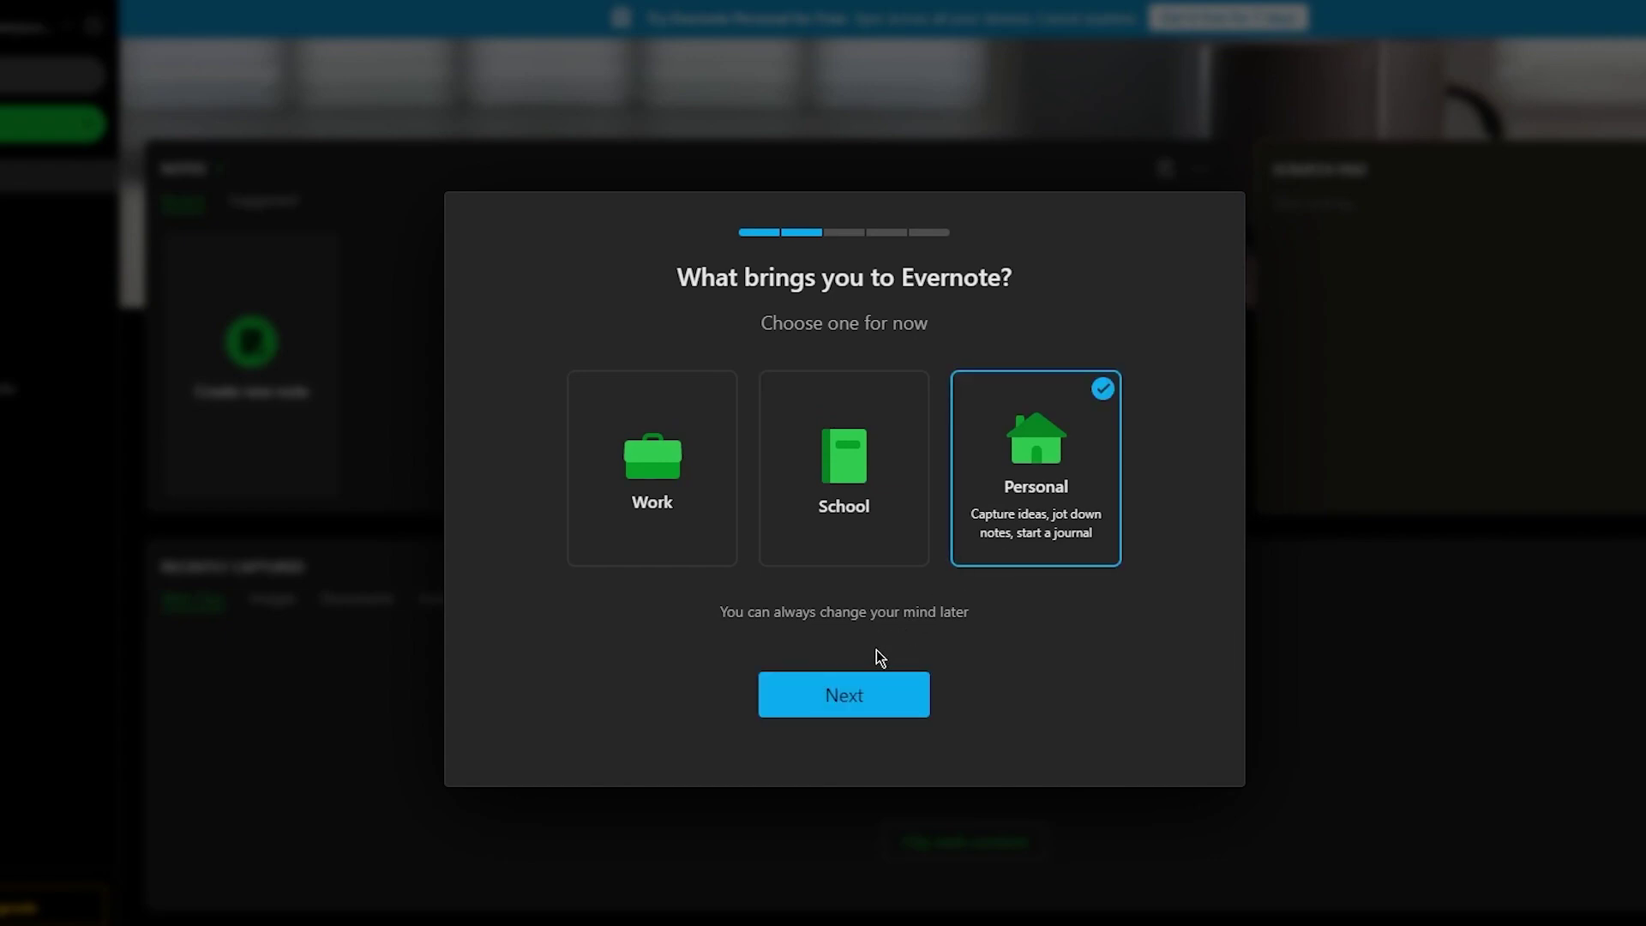
pyautogui.click(709, 529)
pyautogui.click(977, 540)
pyautogui.click(912, 696)
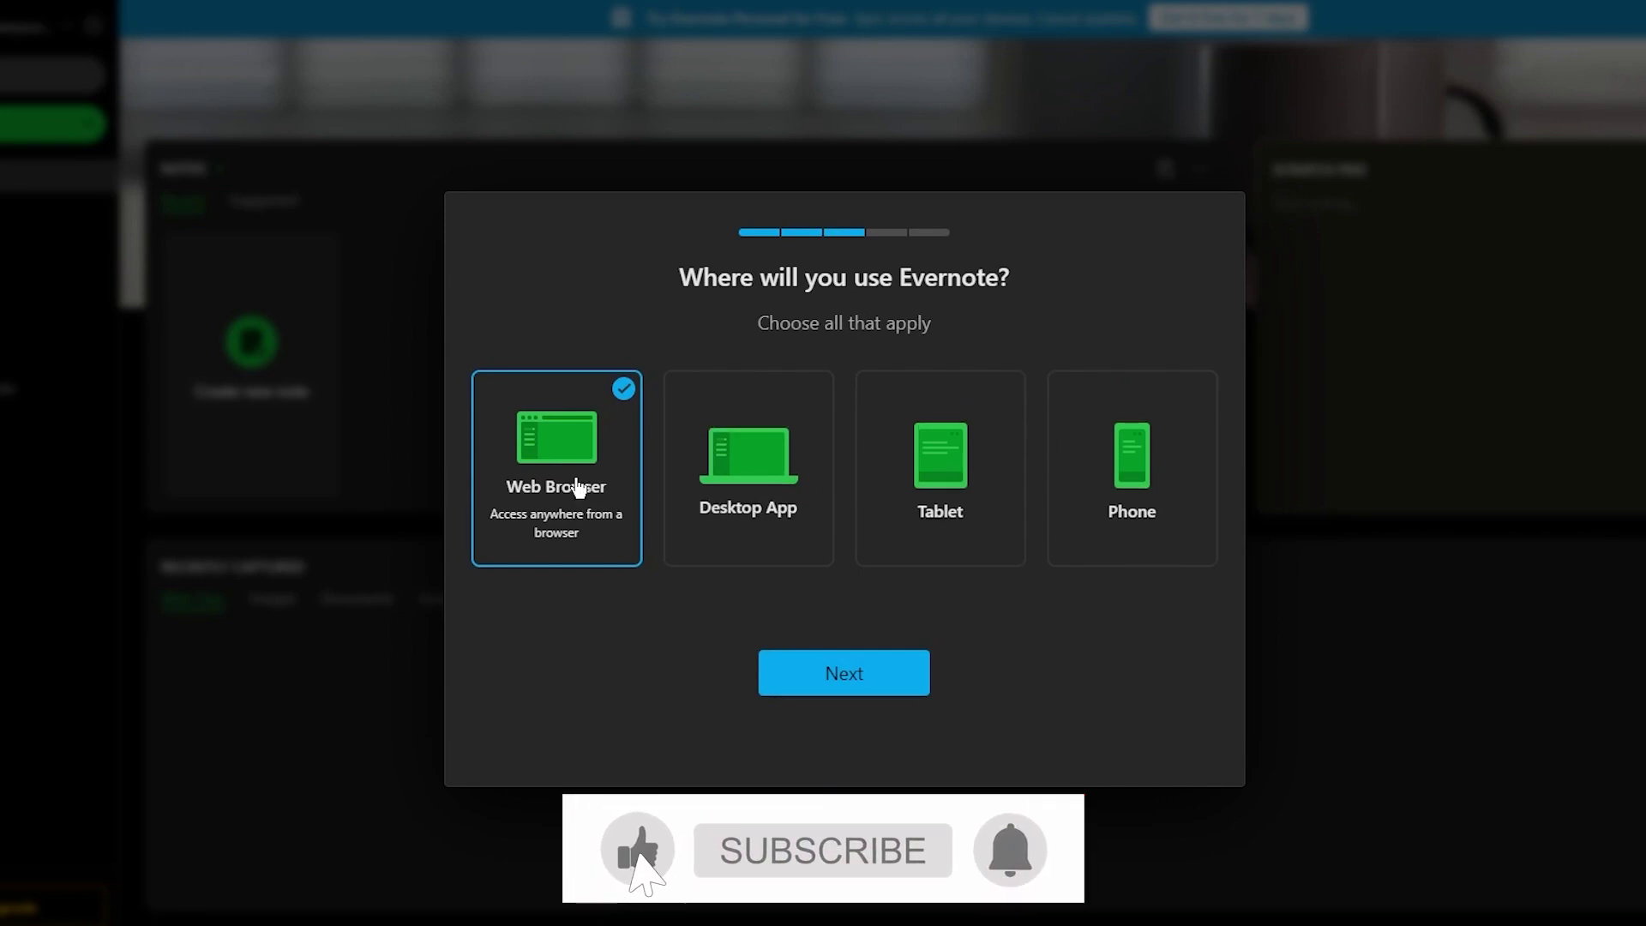
# - Keep Web Browser as the device and choose Planning as the intended use
pyautogui.click(825, 677)
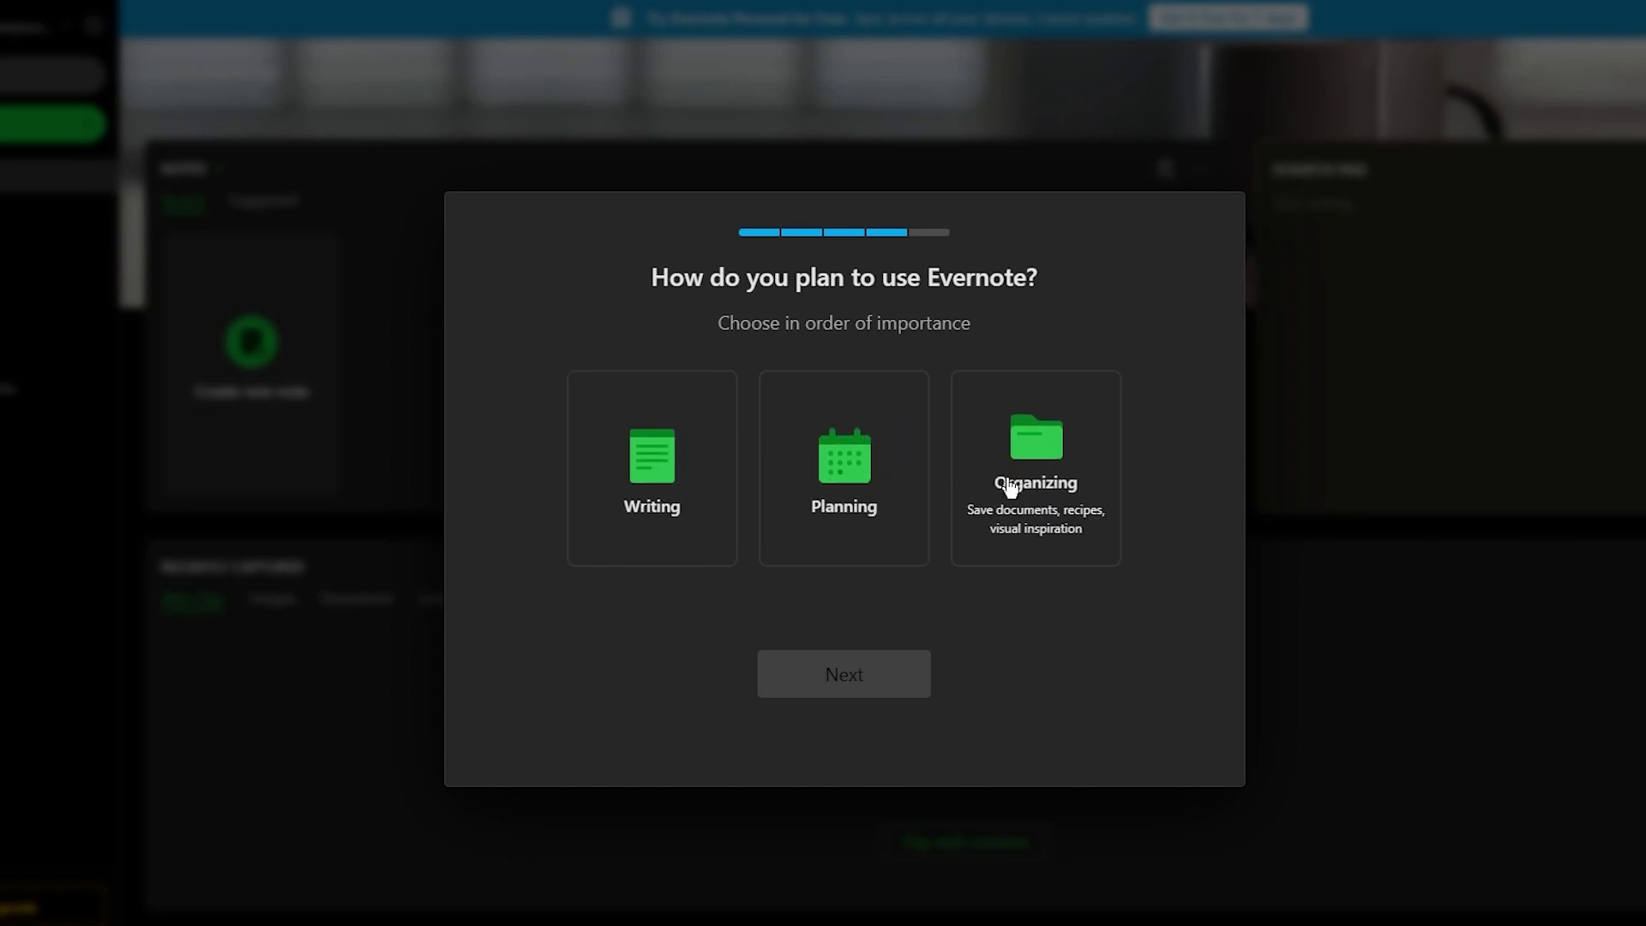
pyautogui.click(830, 525)
pyautogui.click(830, 672)
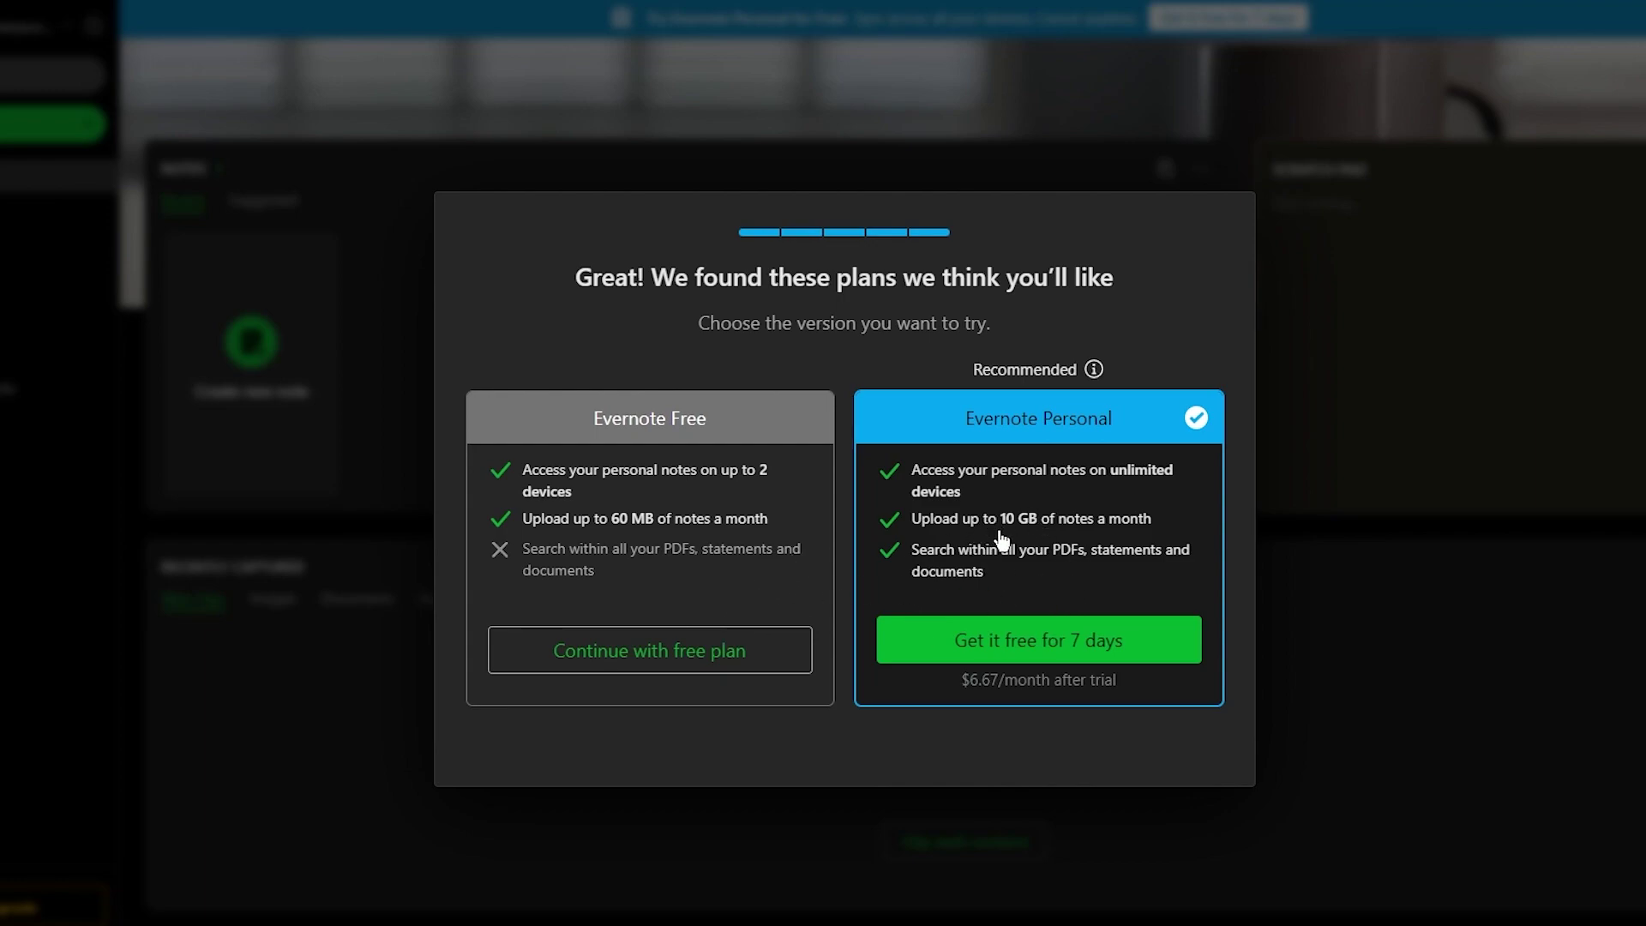
# - Keep the free plan, skip the editor intro, and start the 'Get things done with tasks' walkthrough
pyautogui.click(708, 651)
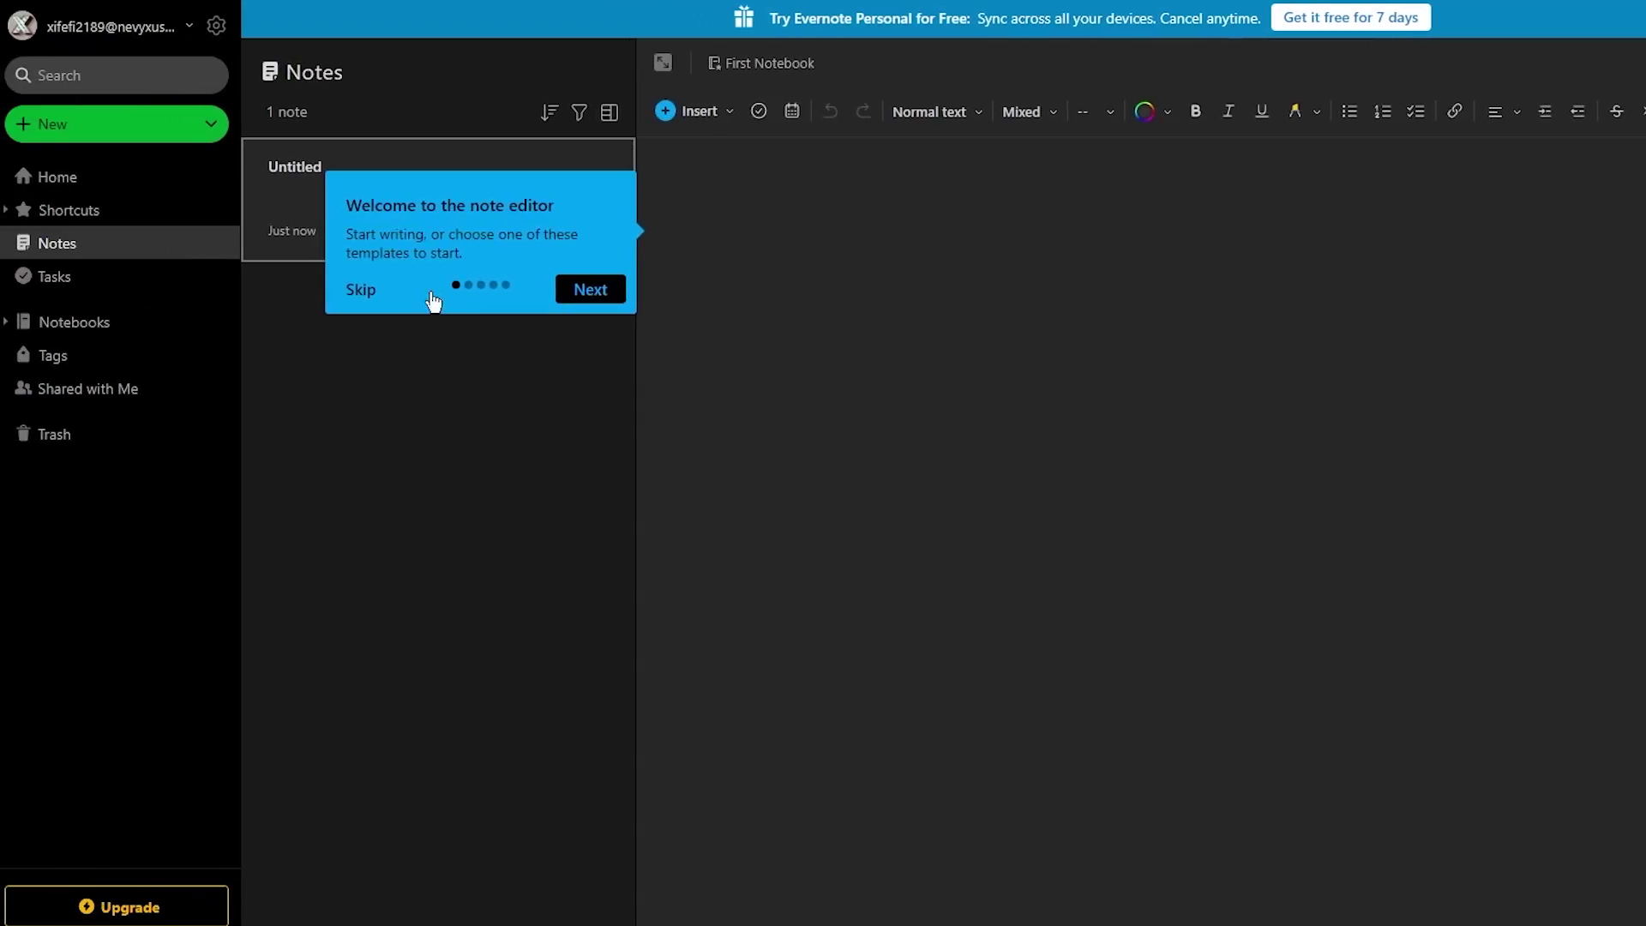
pyautogui.click(357, 292)
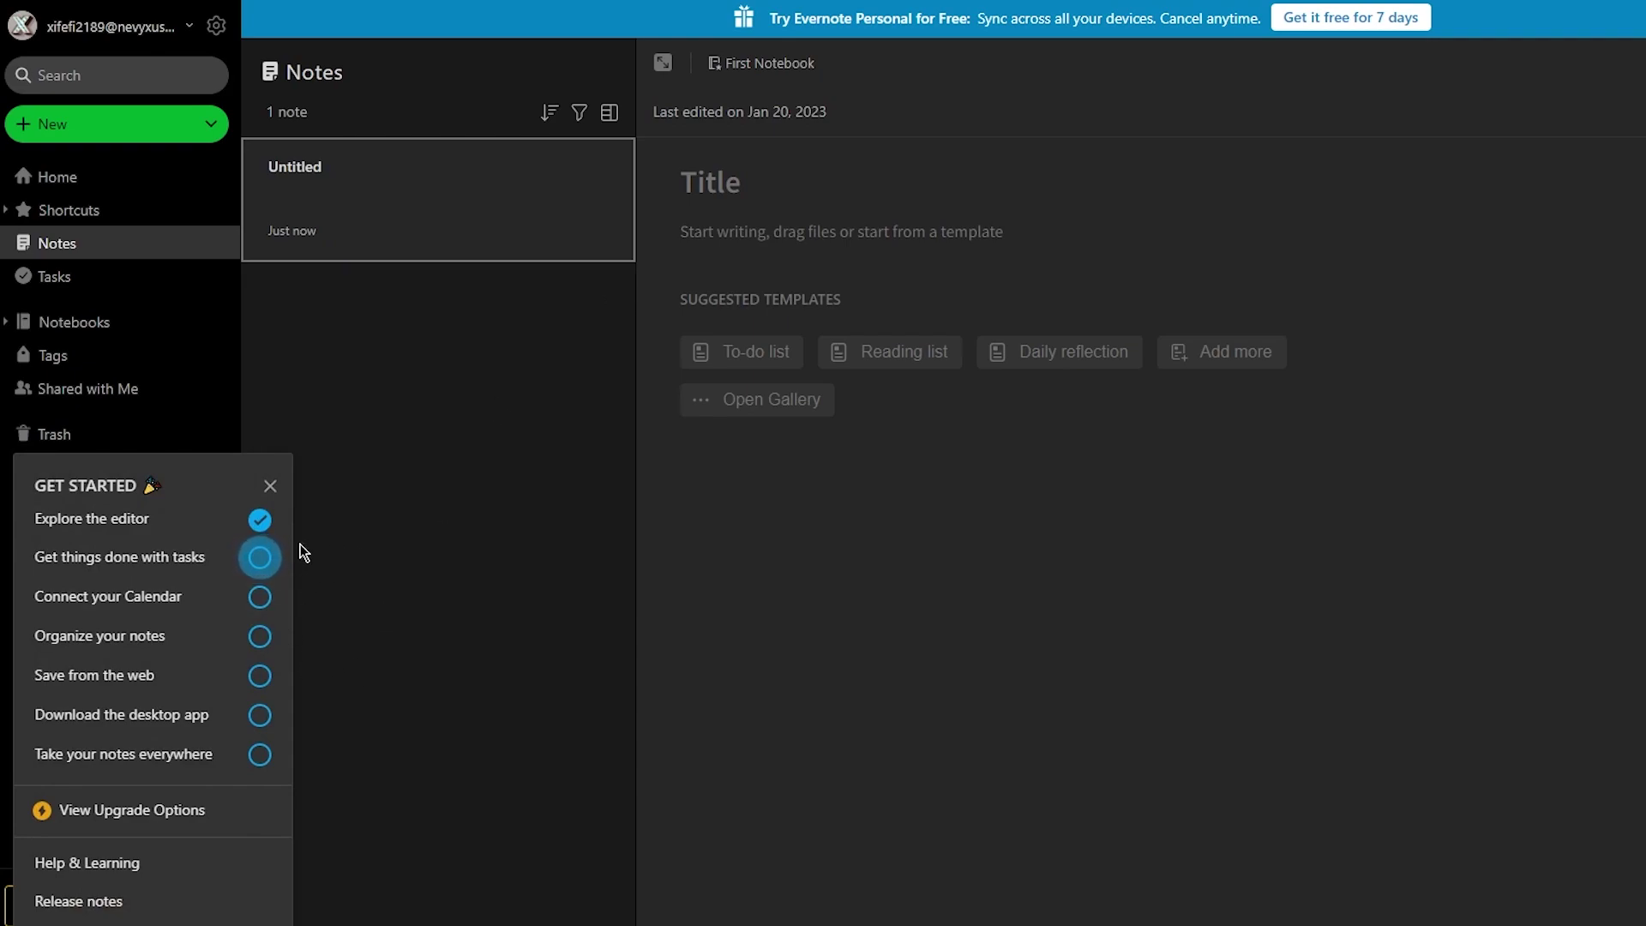
pyautogui.click(265, 565)
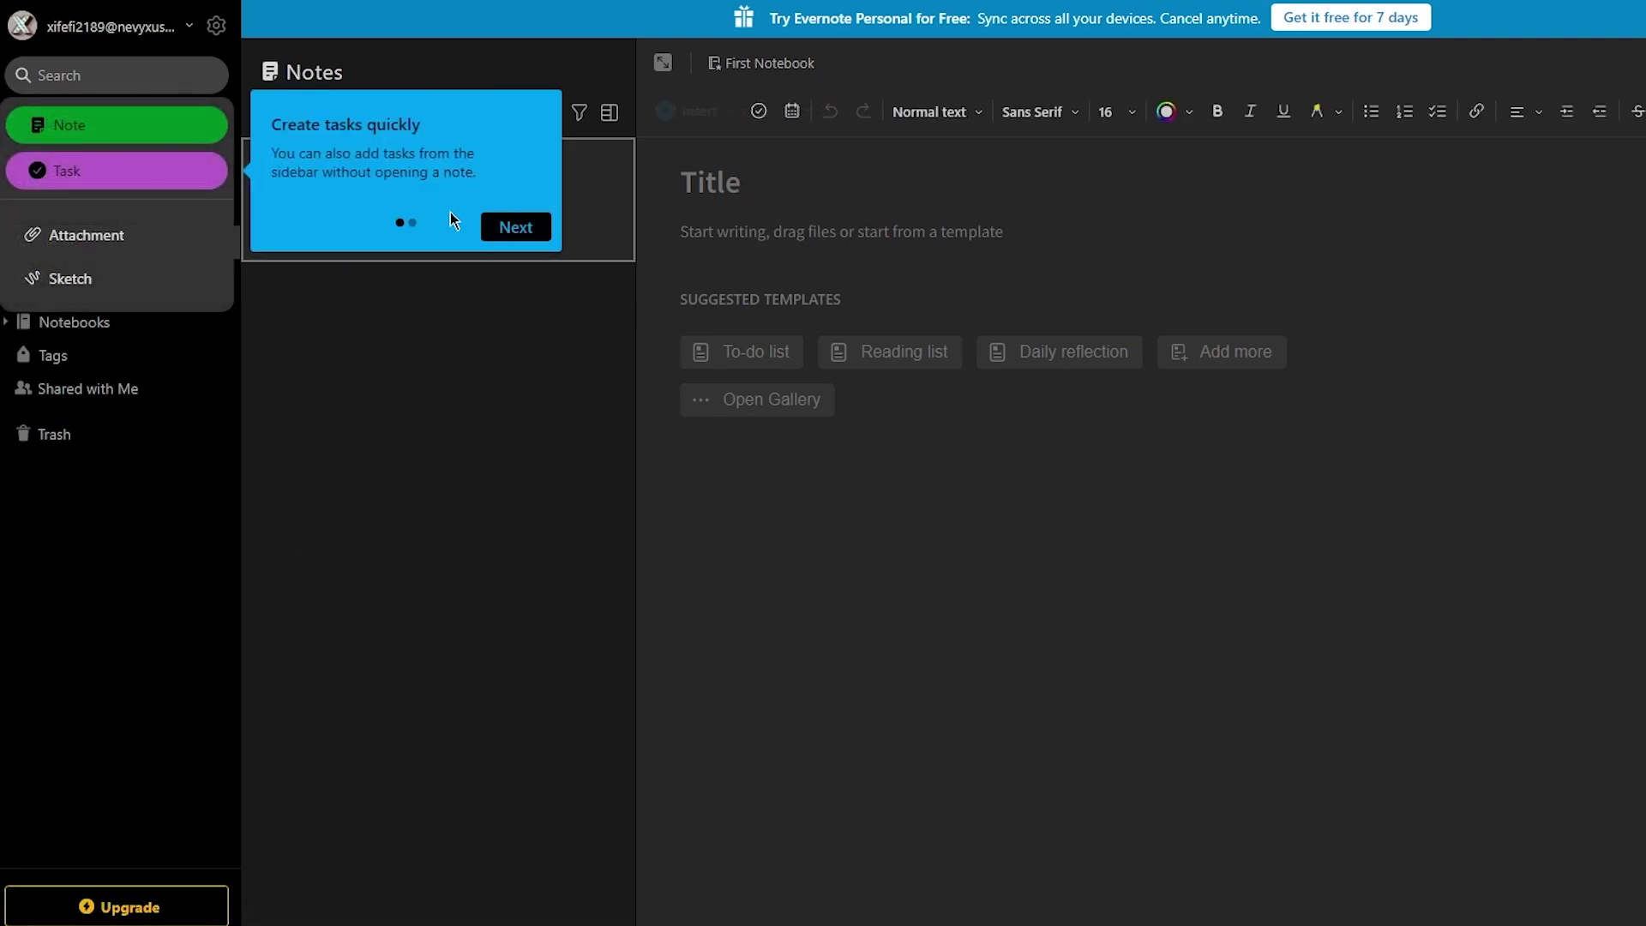
# - Finish the tasks walkthrough and close the getting-started panel
pyautogui.click(513, 227)
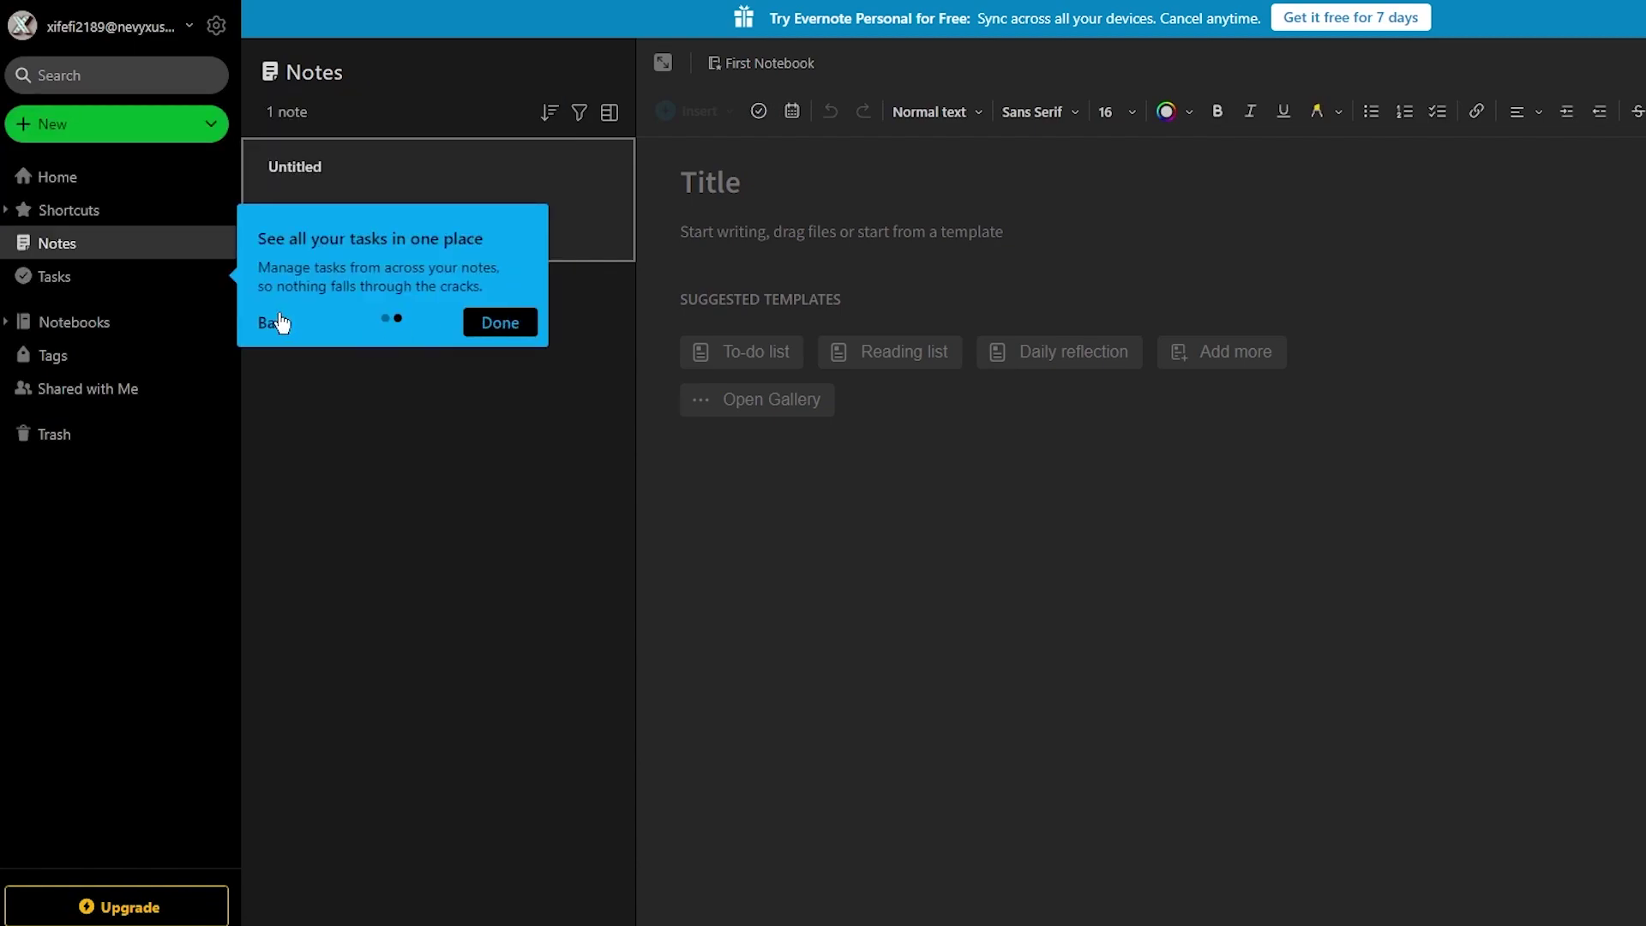
pyautogui.click(486, 327)
pyautogui.click(253, 480)
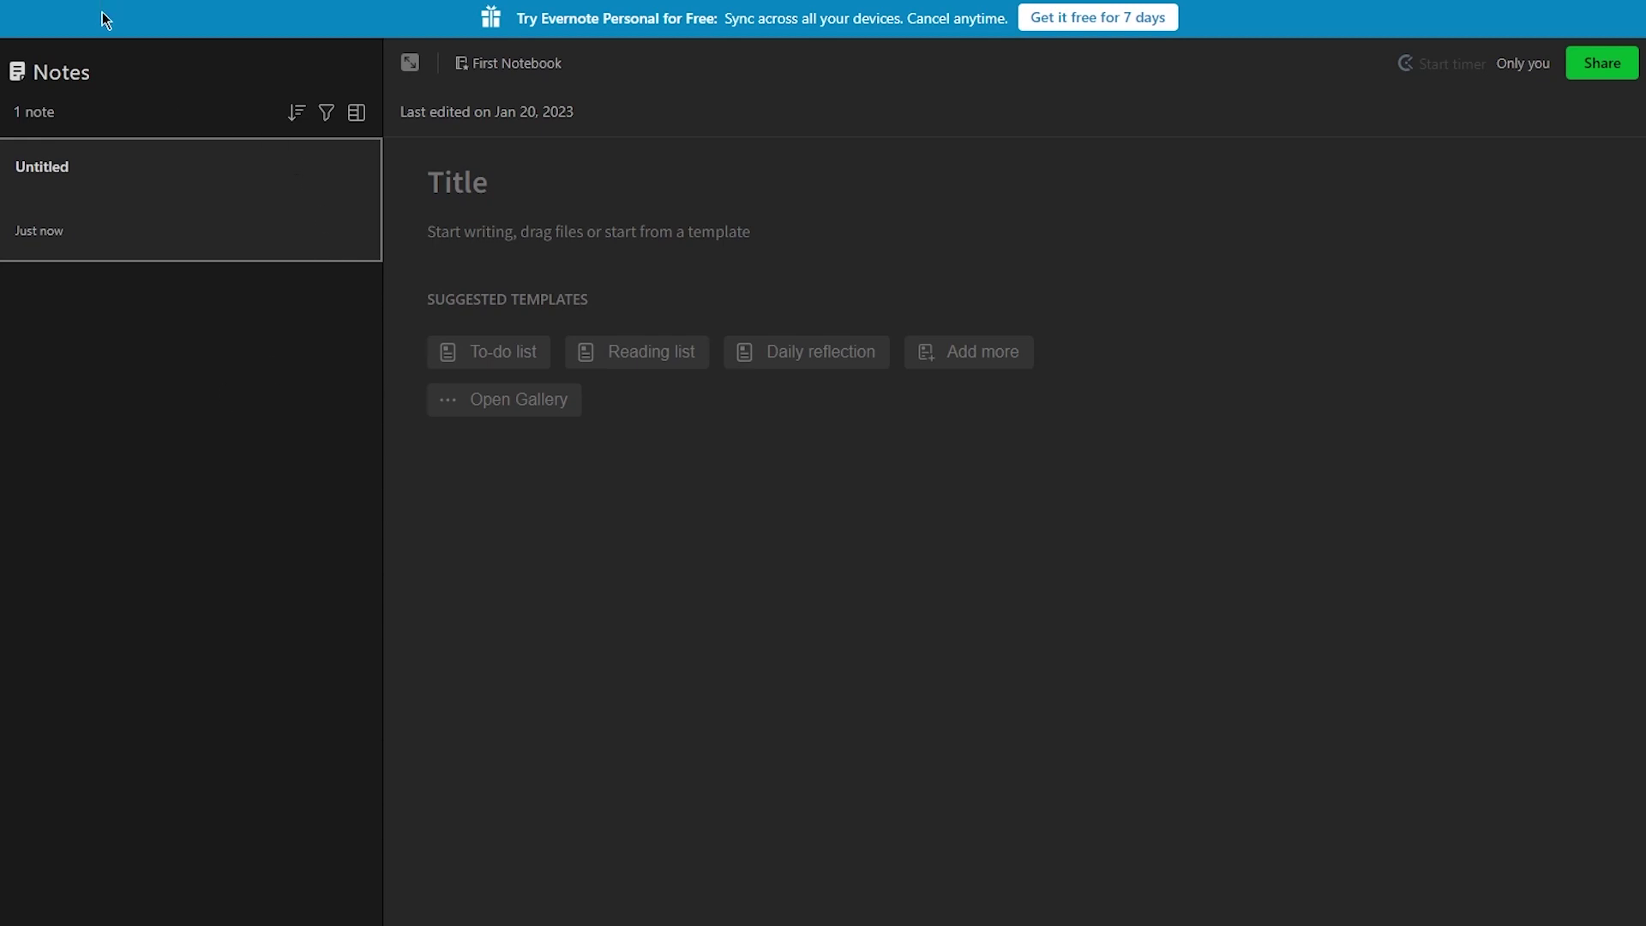
# - Title the note 'FIRST NOTE !!!!'
pyautogui.click(463, 172)
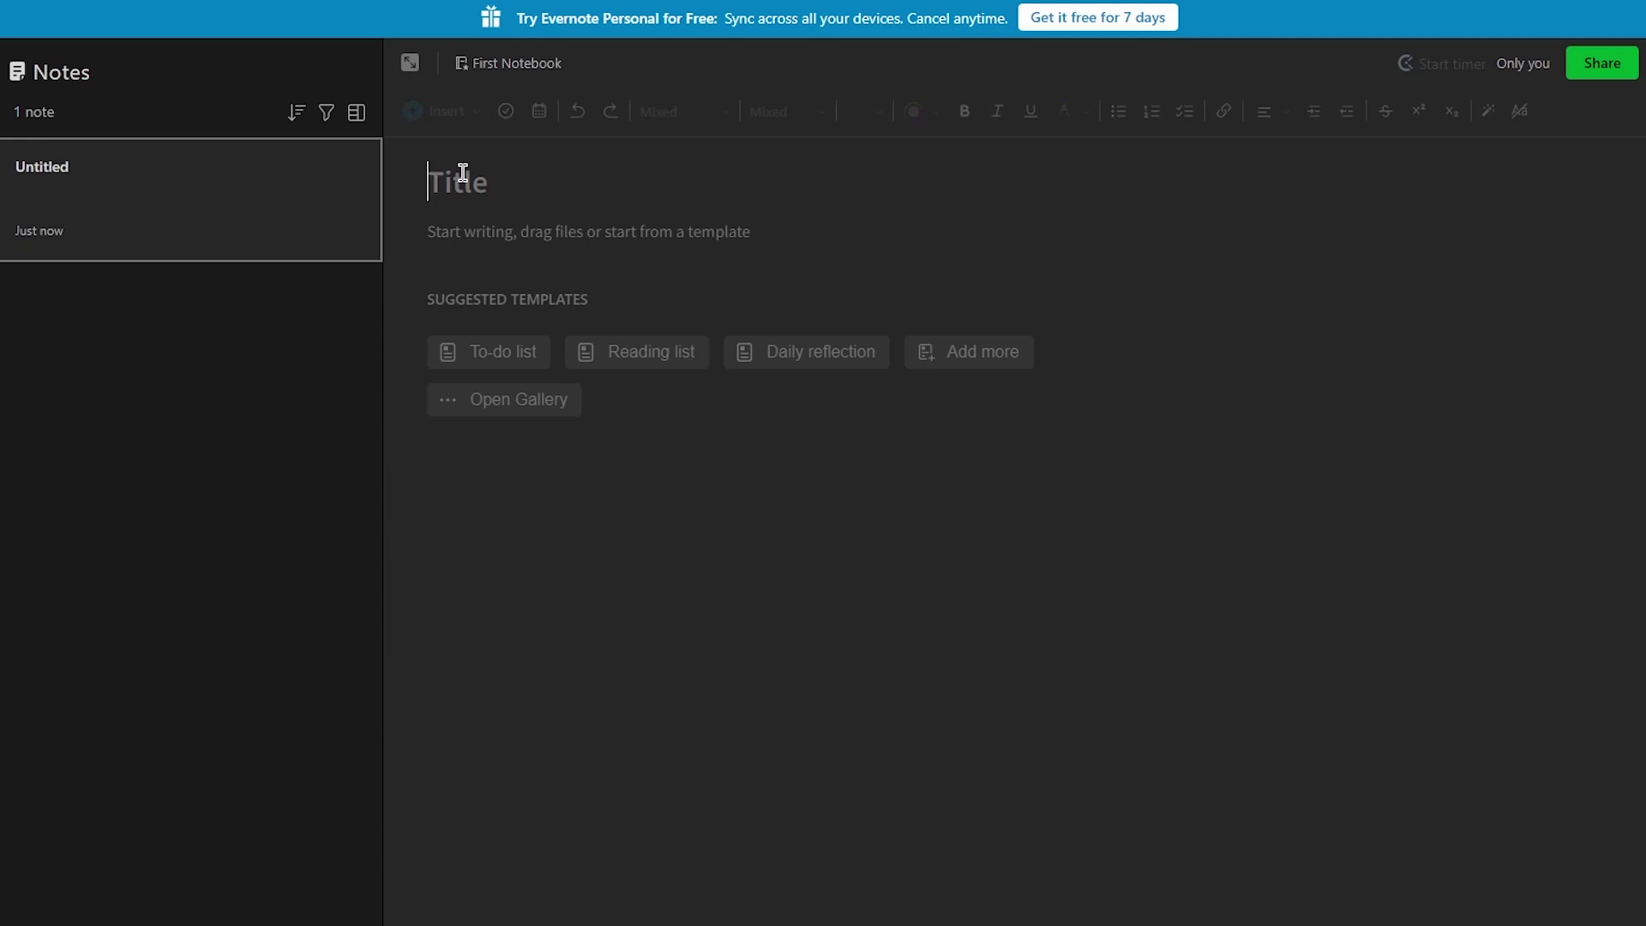
pyautogui.write('FIRST NOTE !!!!')
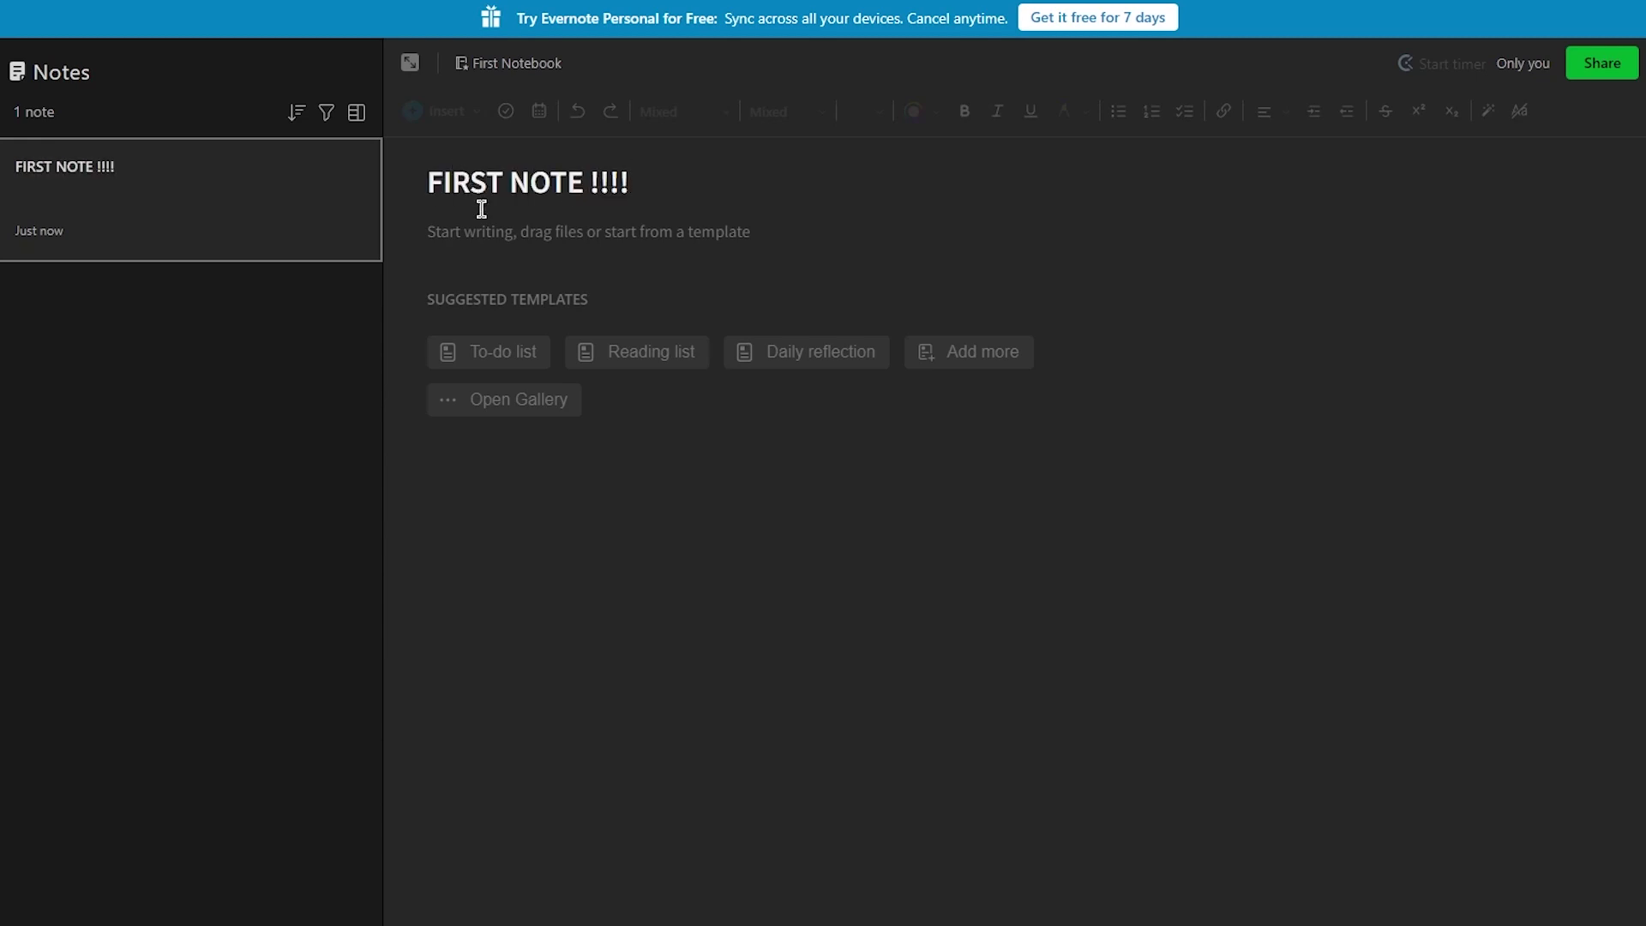
pyautogui.click(496, 230)
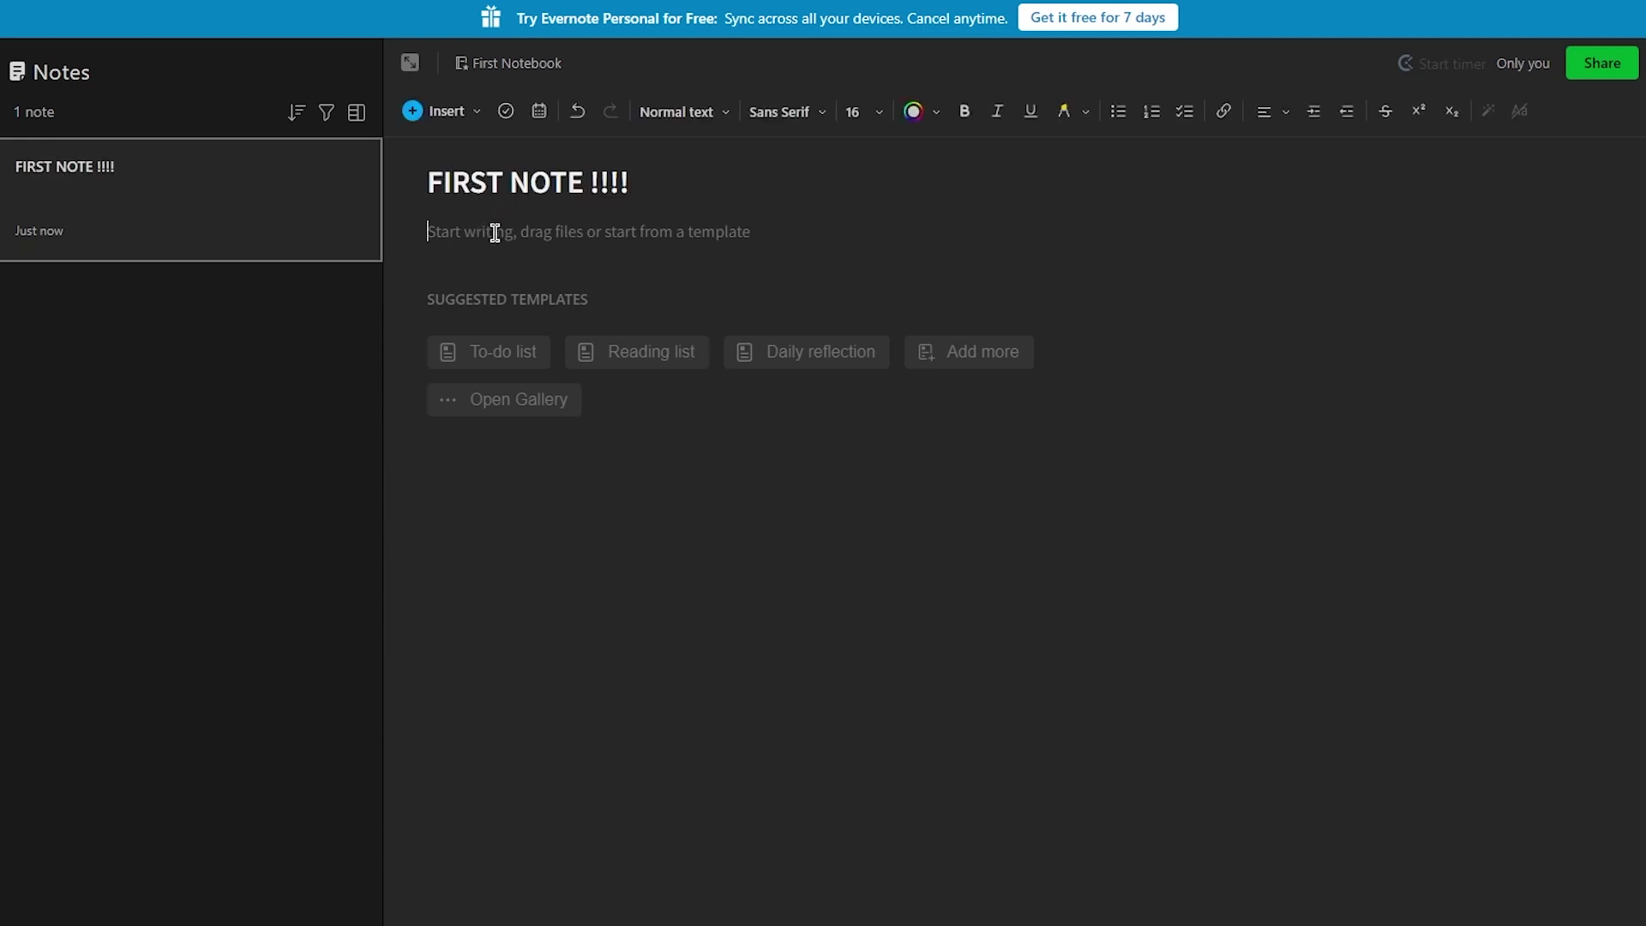
pyautogui.click(174, 499)
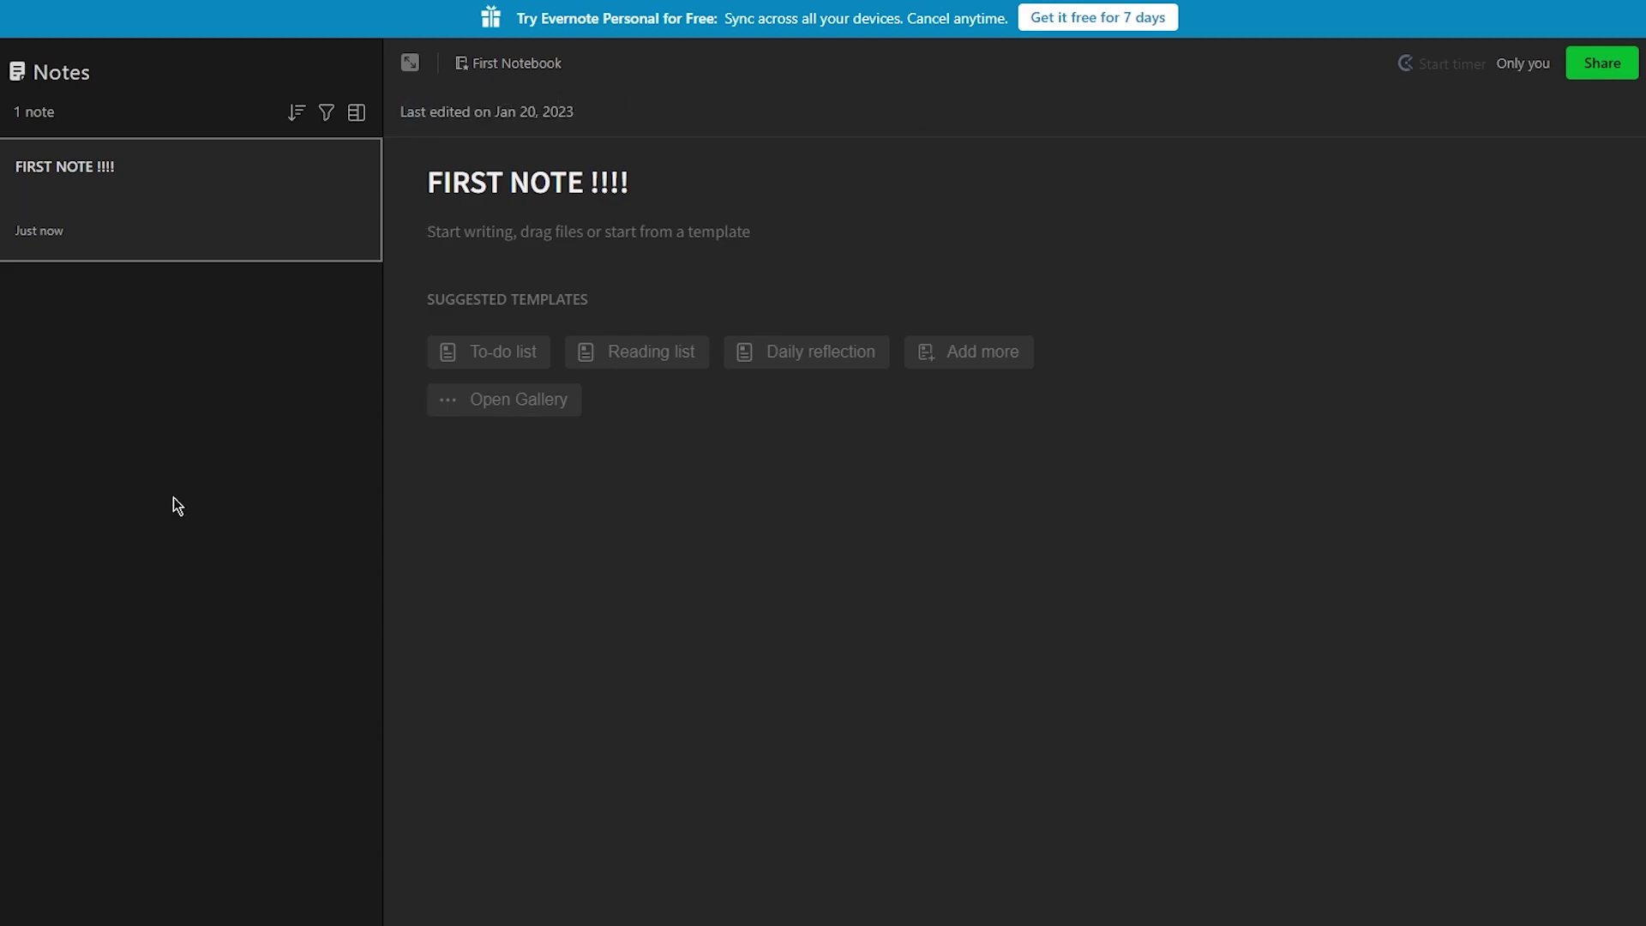
# - Write a body message hoping future me reads it in time and asking to make a podcast with a friend
pyautogui.click(453, 258)
pyautogui.write('hi this is my fir')
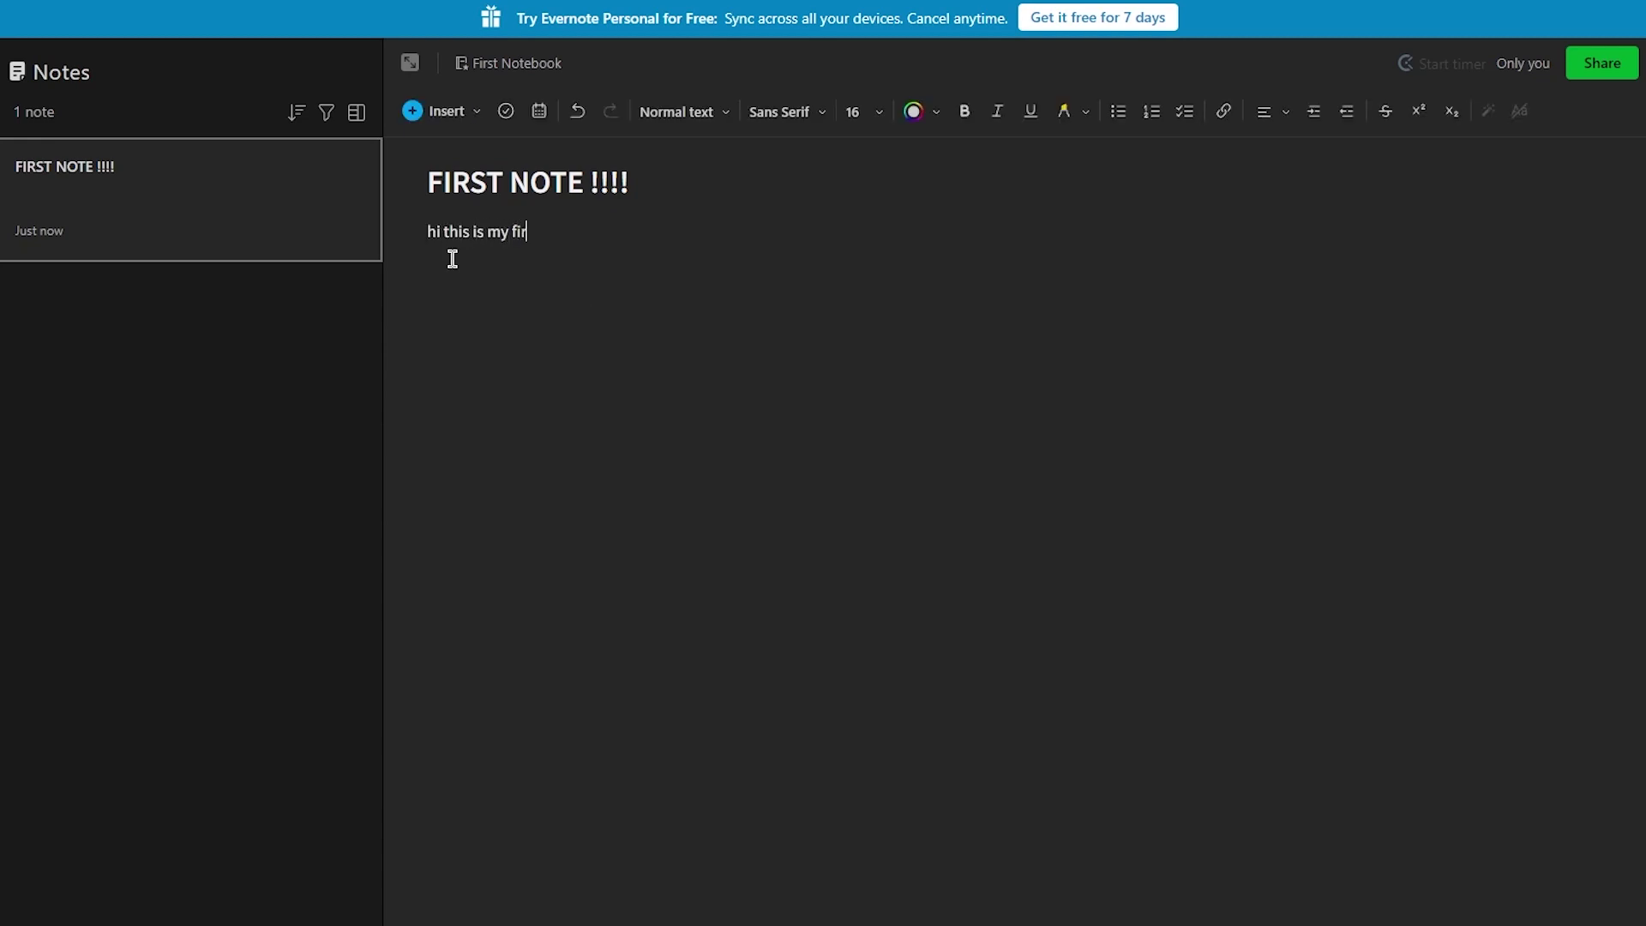
pyautogui.write('st note and i hope the fut')
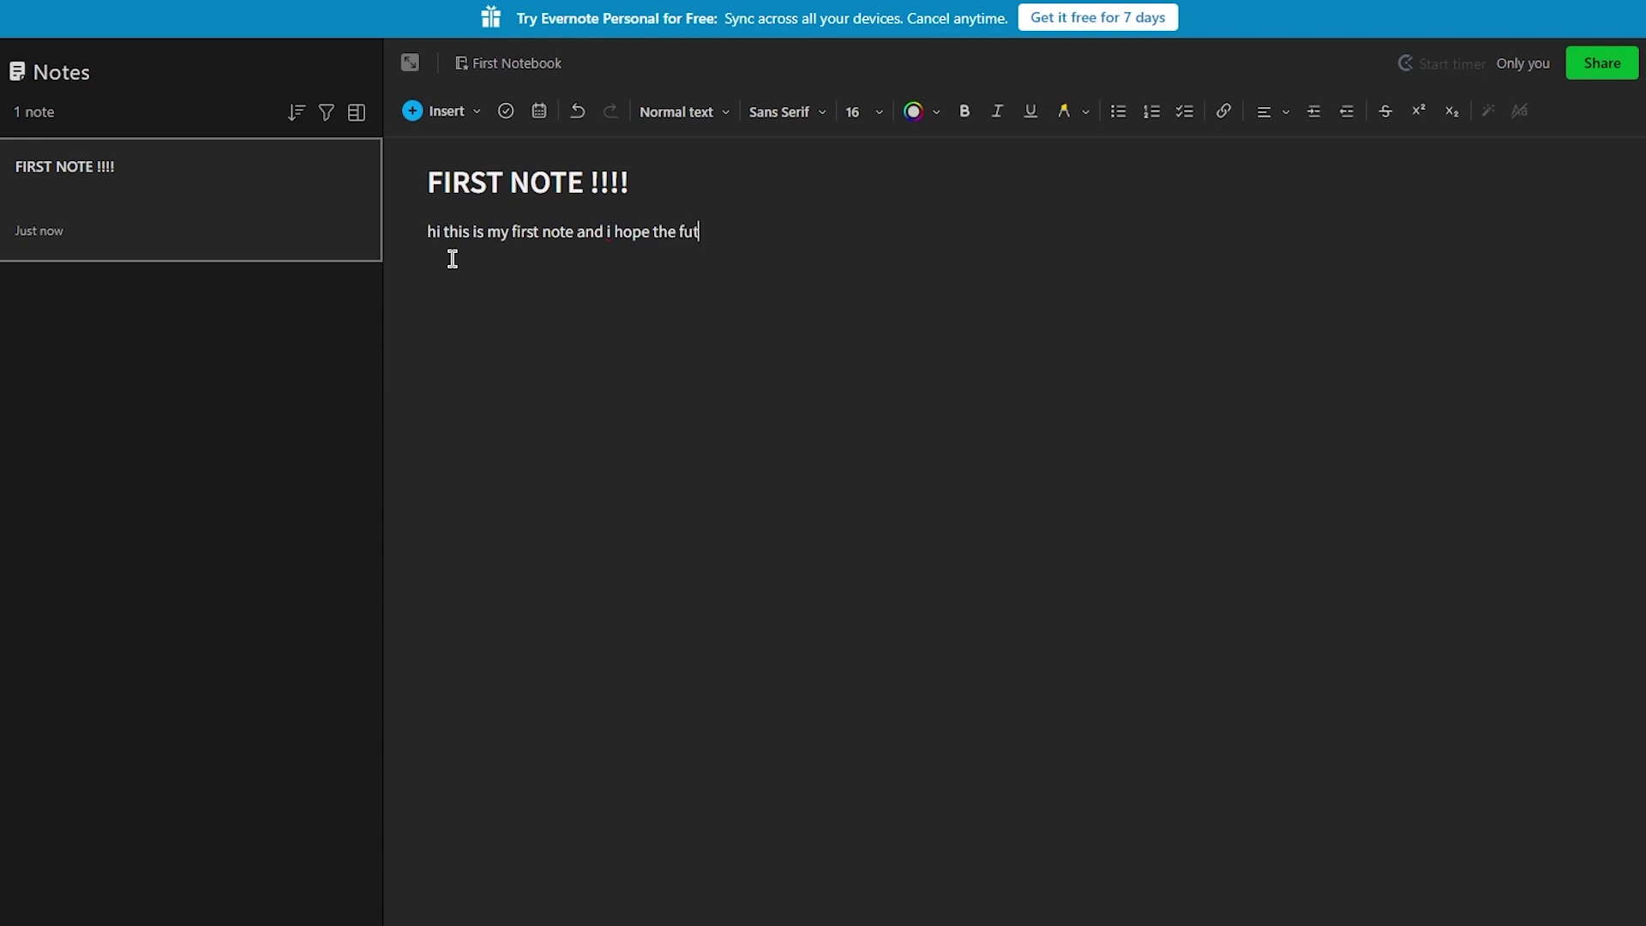
pyautogui.write('ure me can read this in the right tmk')
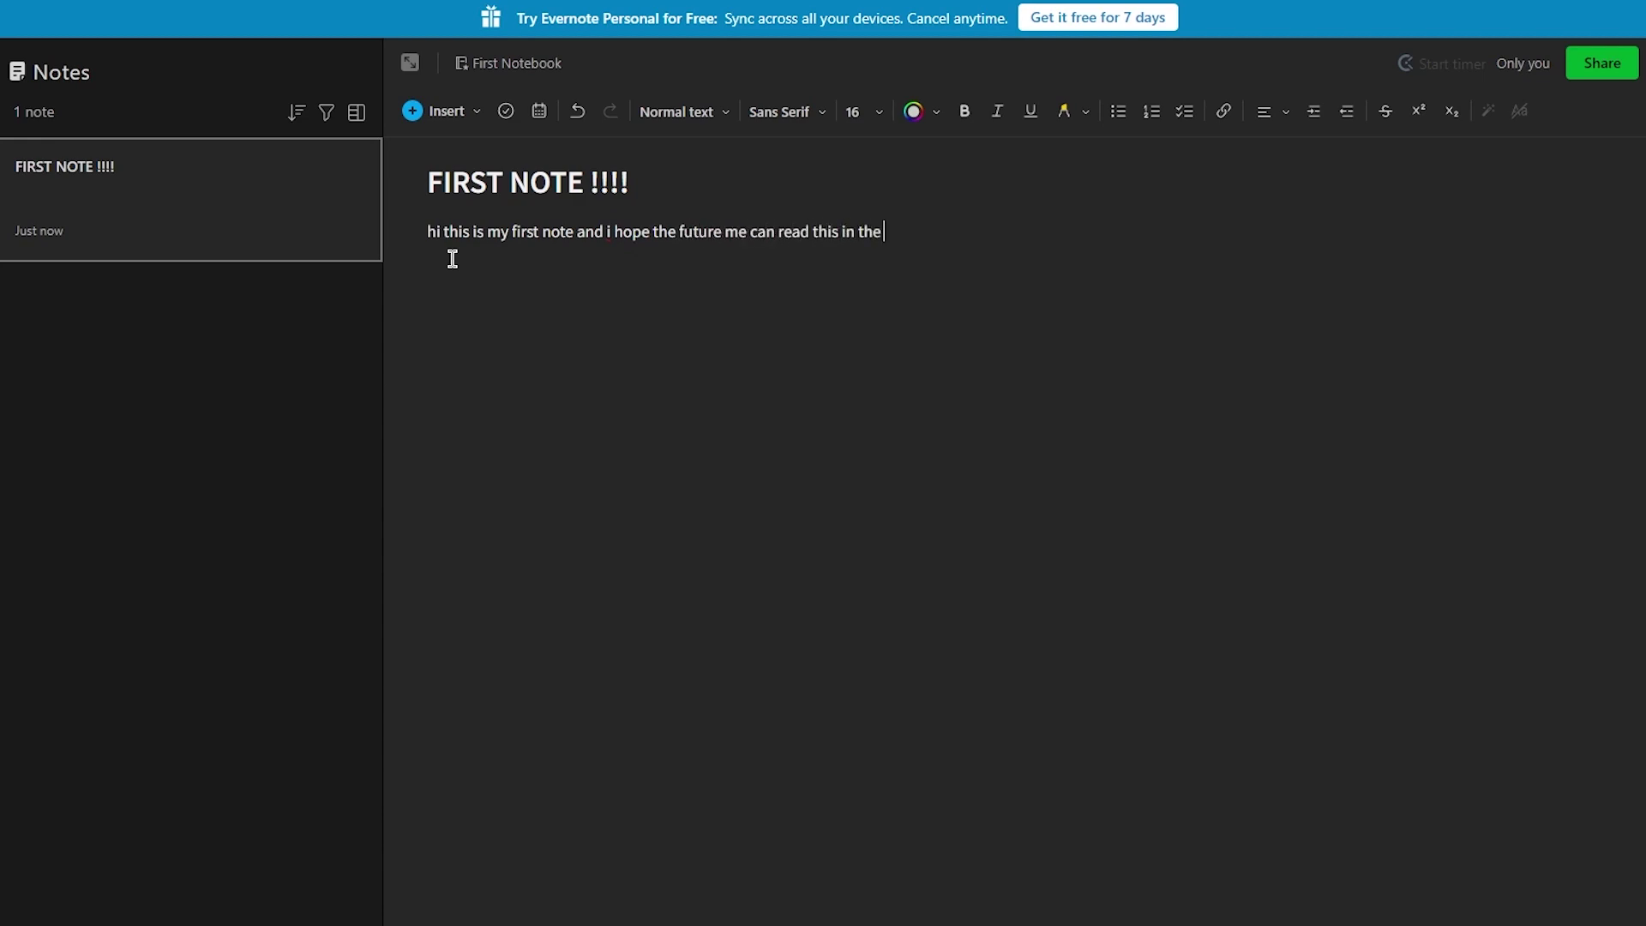
pyautogui.press('BackSpace')
pyautogui.press('BackSpace')
pyautogui.write('ime, please make sure t')
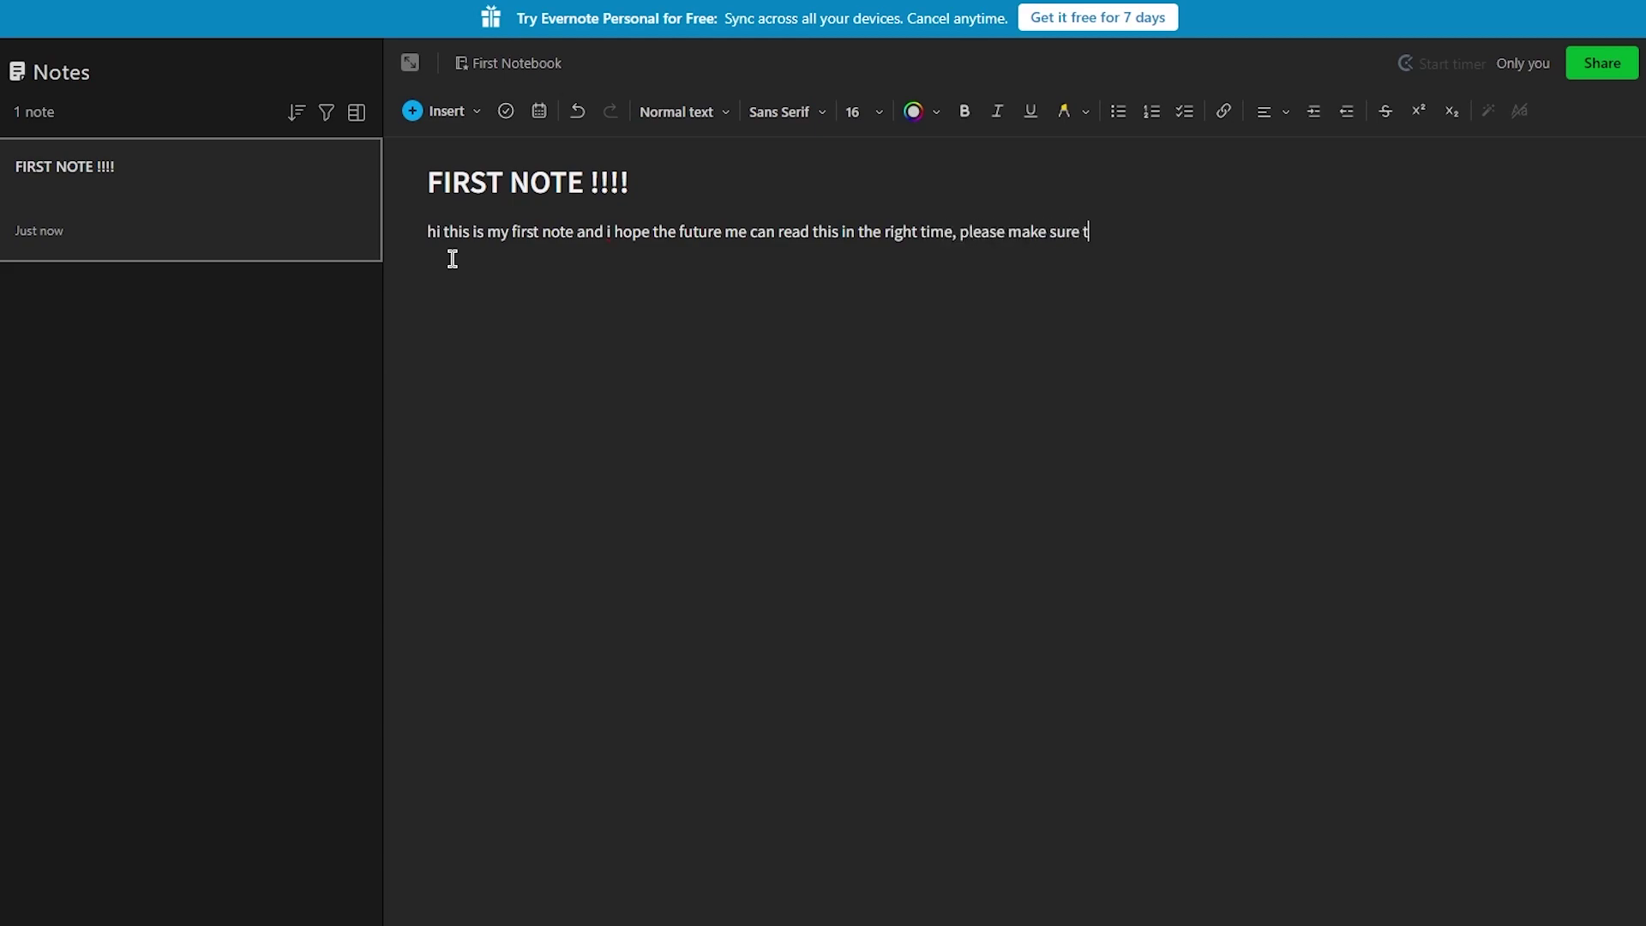
pyautogui.press('BackSpace')
pyautogui.press('BackSpace')
pyautogui.write('ake a podcast with')
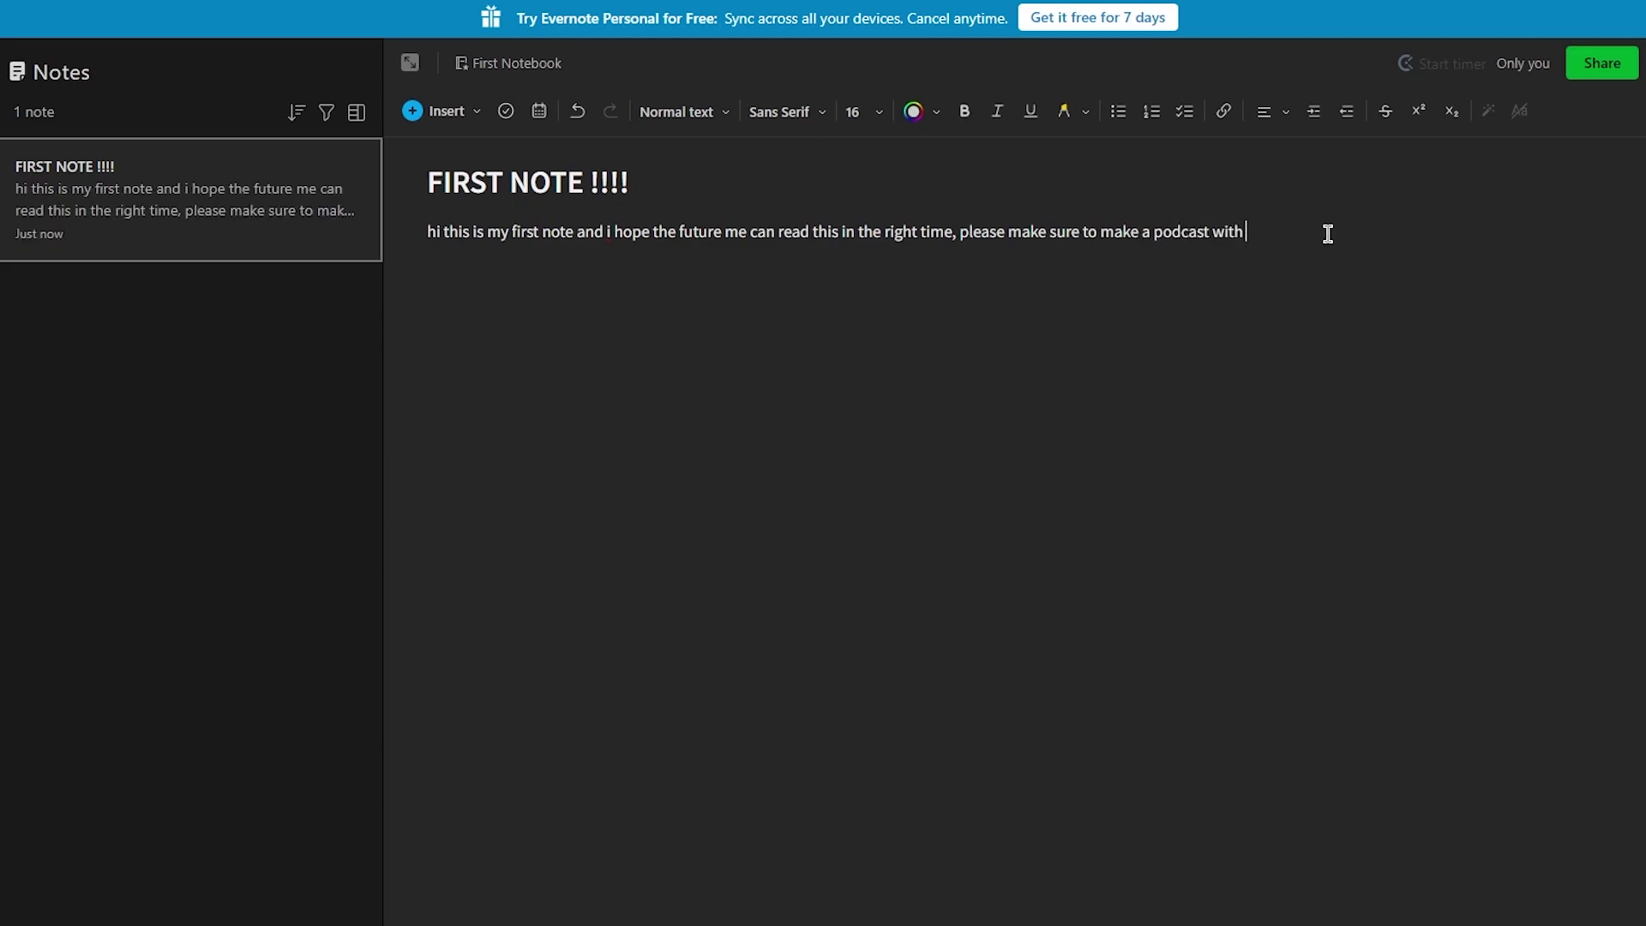
pyautogui.write(' gary vee.')
pyautogui.click(438, 114)
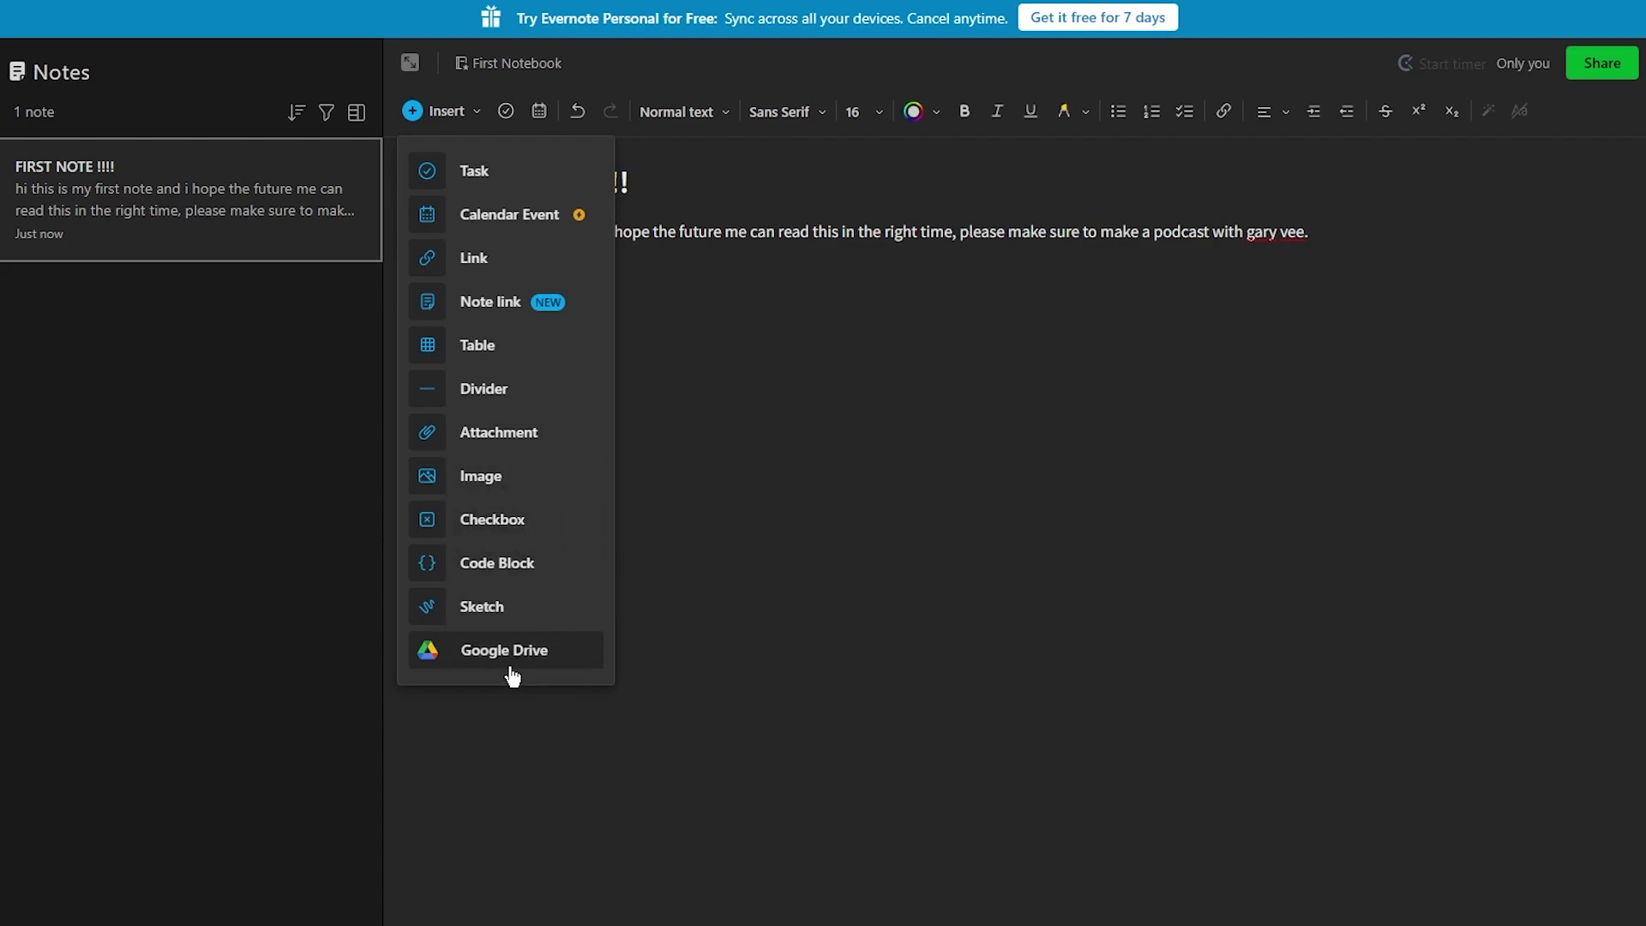
pyautogui.click(780, 561)
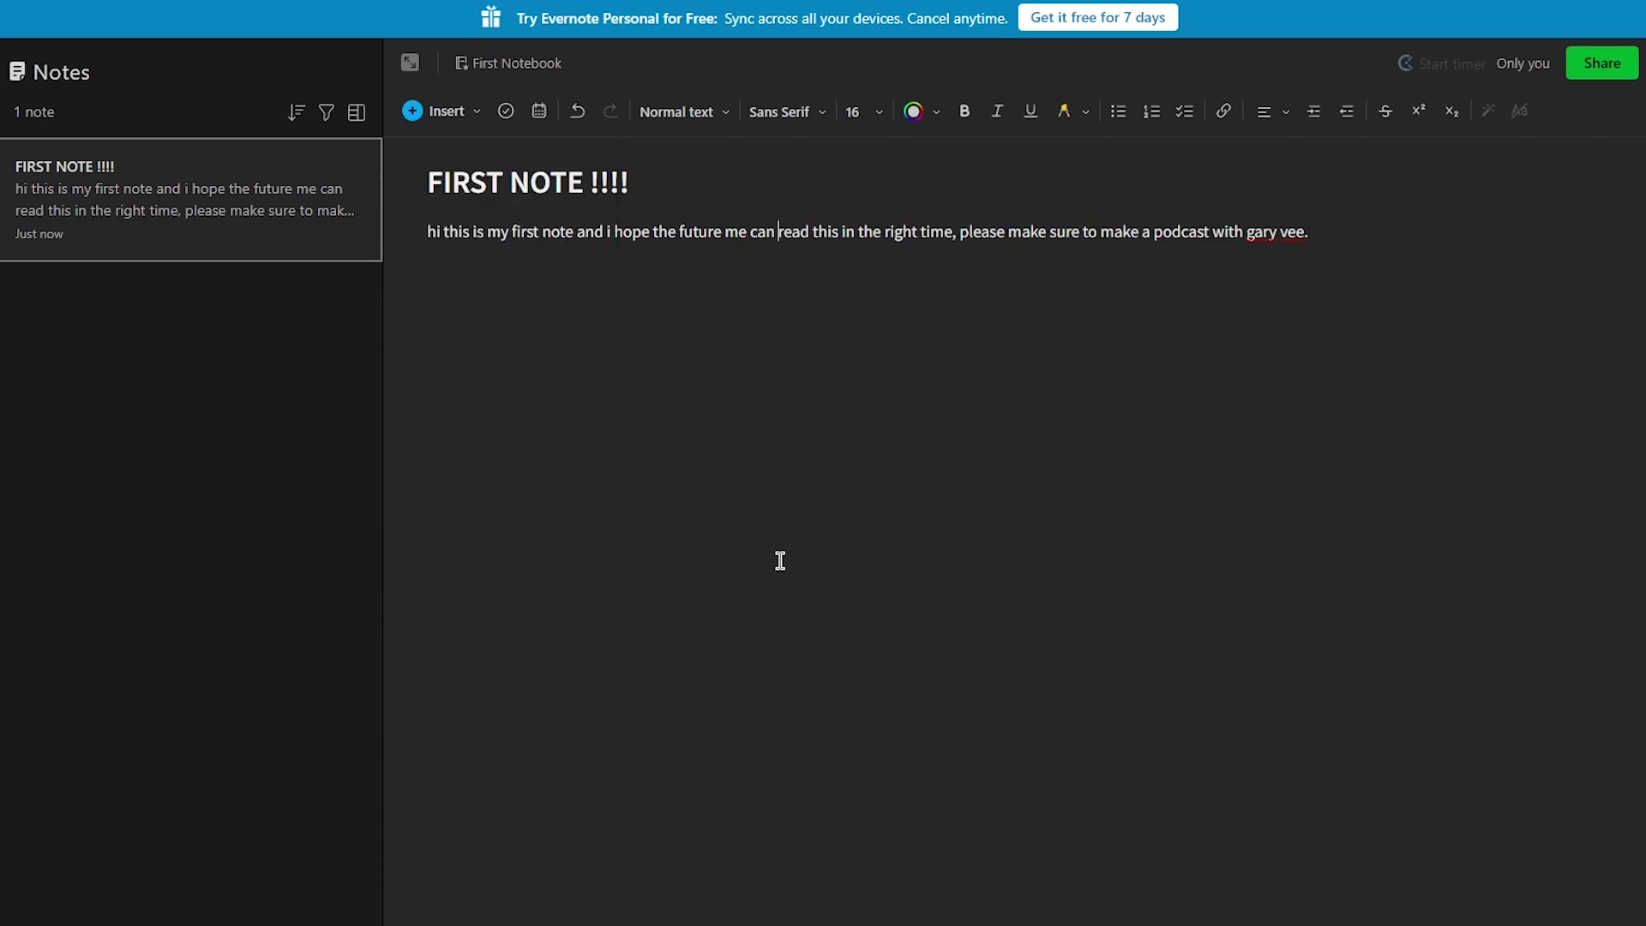
pyautogui.click(936, 112)
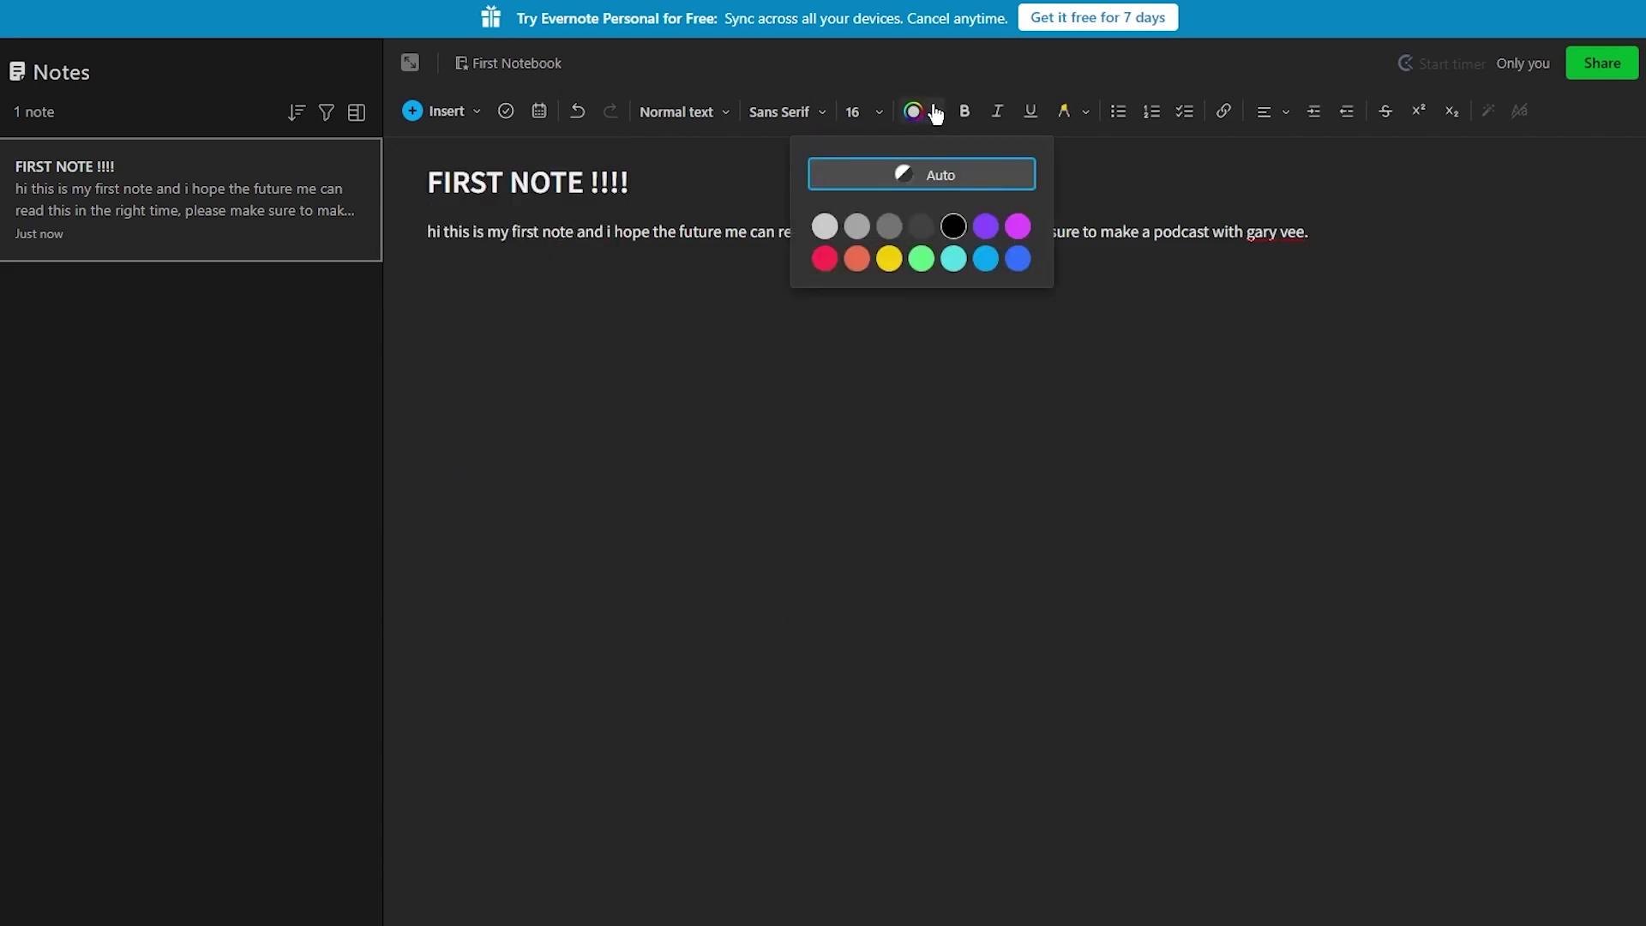
pyautogui.click(1019, 229)
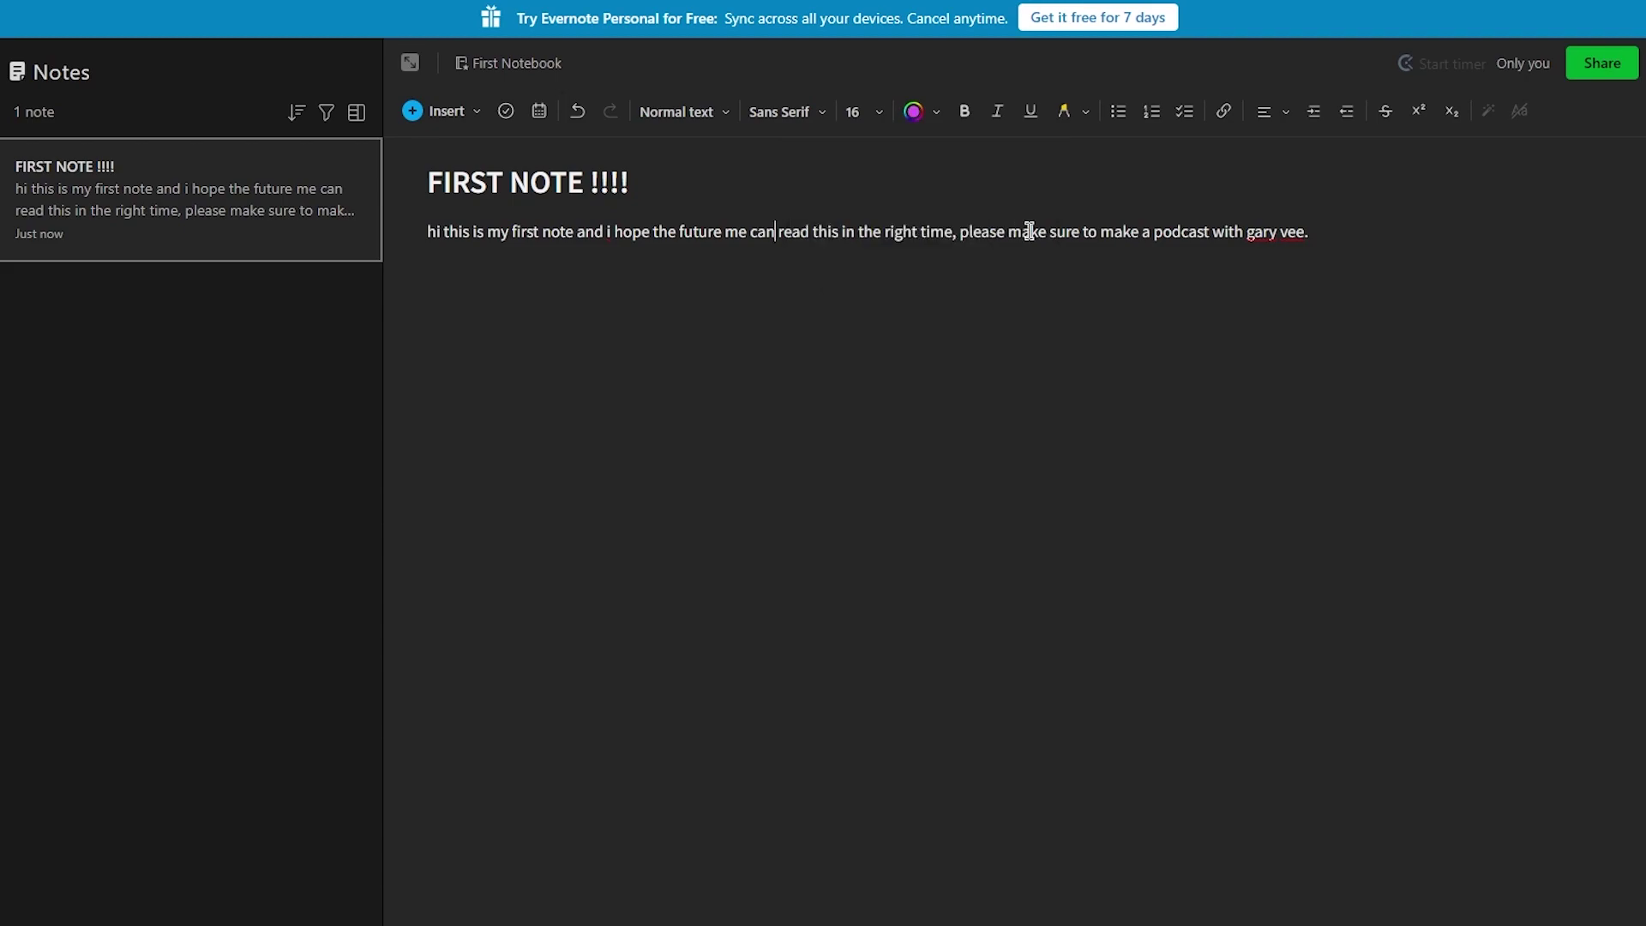
pyautogui.moveTo(1289, 267); pyautogui.dragTo(753, 320)
pyautogui.click(753, 320)
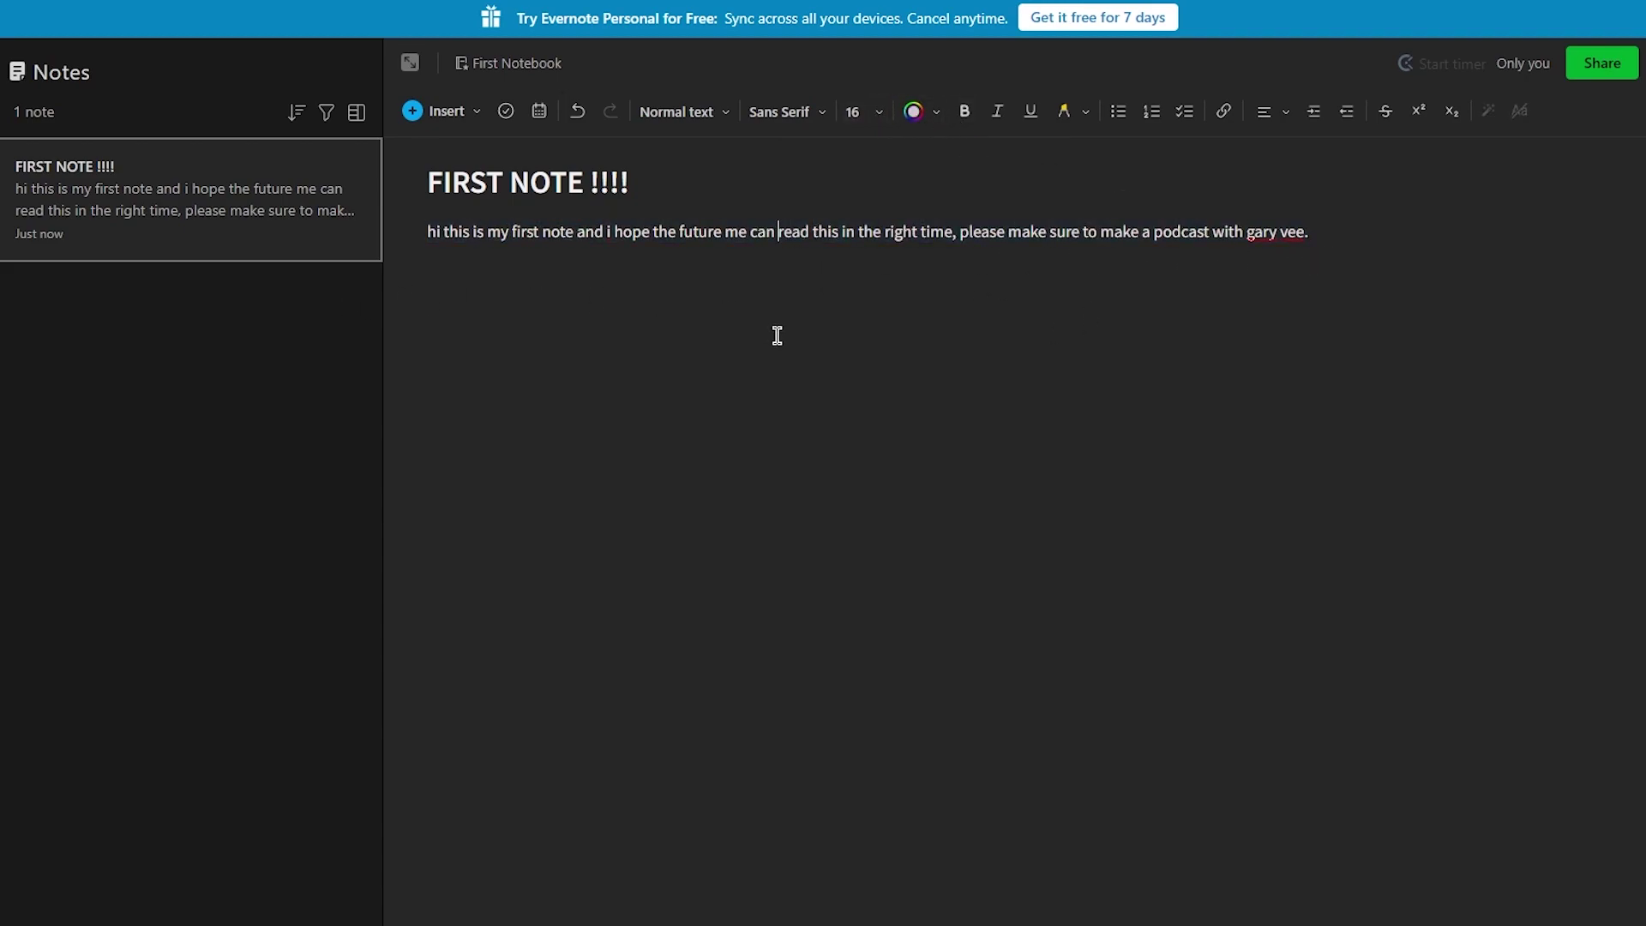
pyautogui.click(1597, 72)
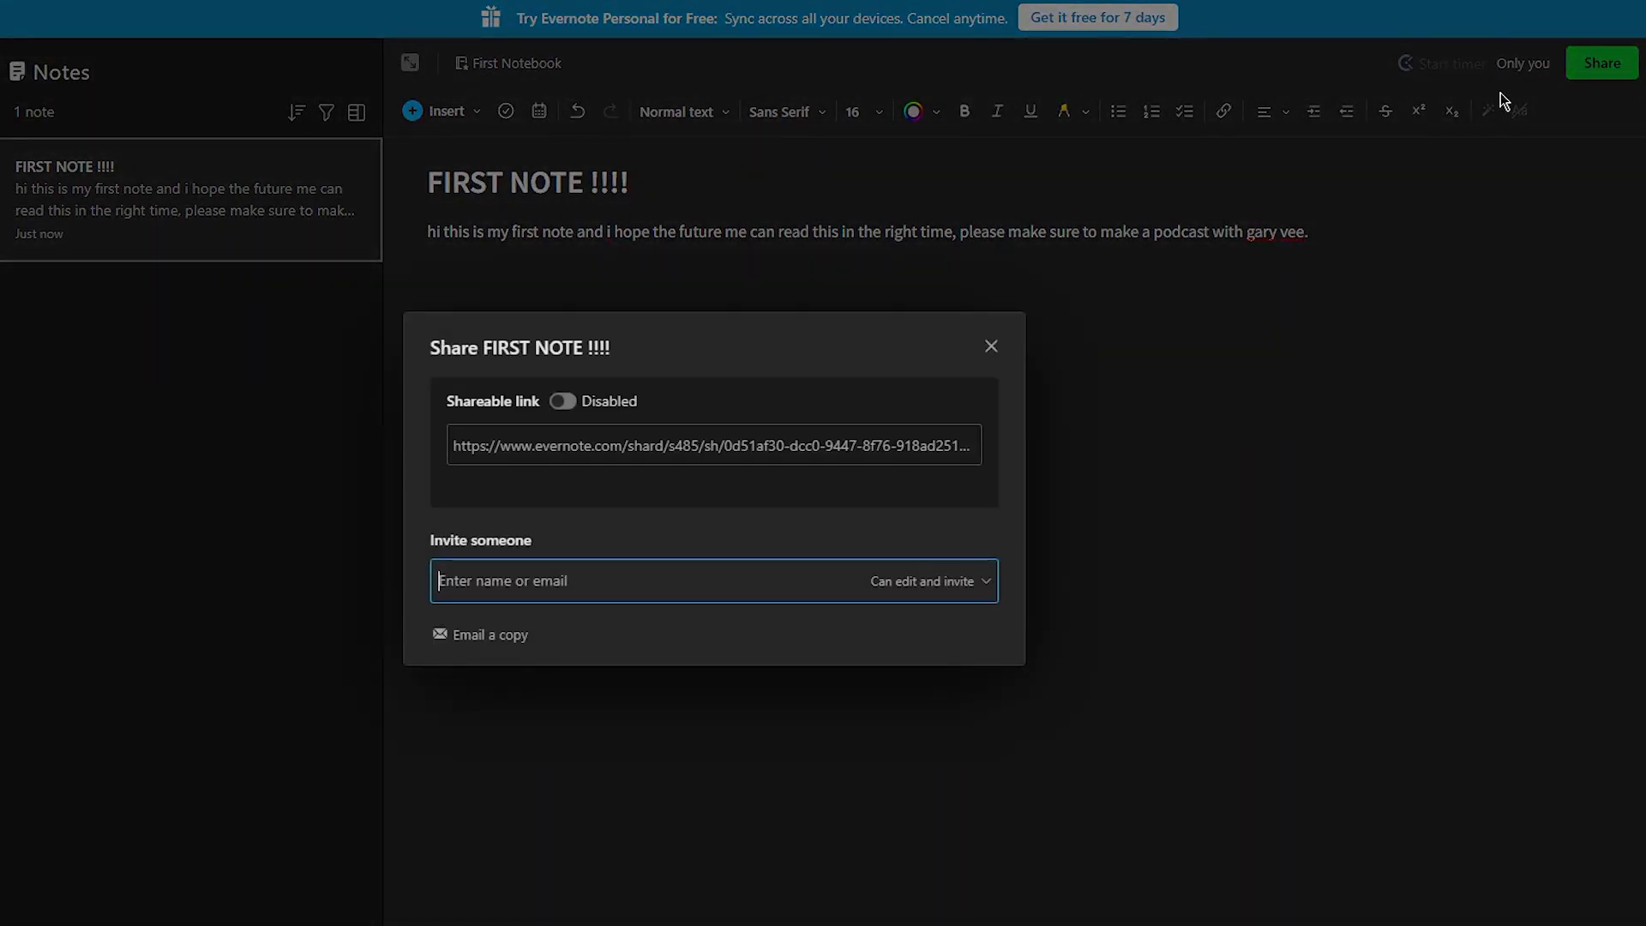
pyautogui.click(563, 403)
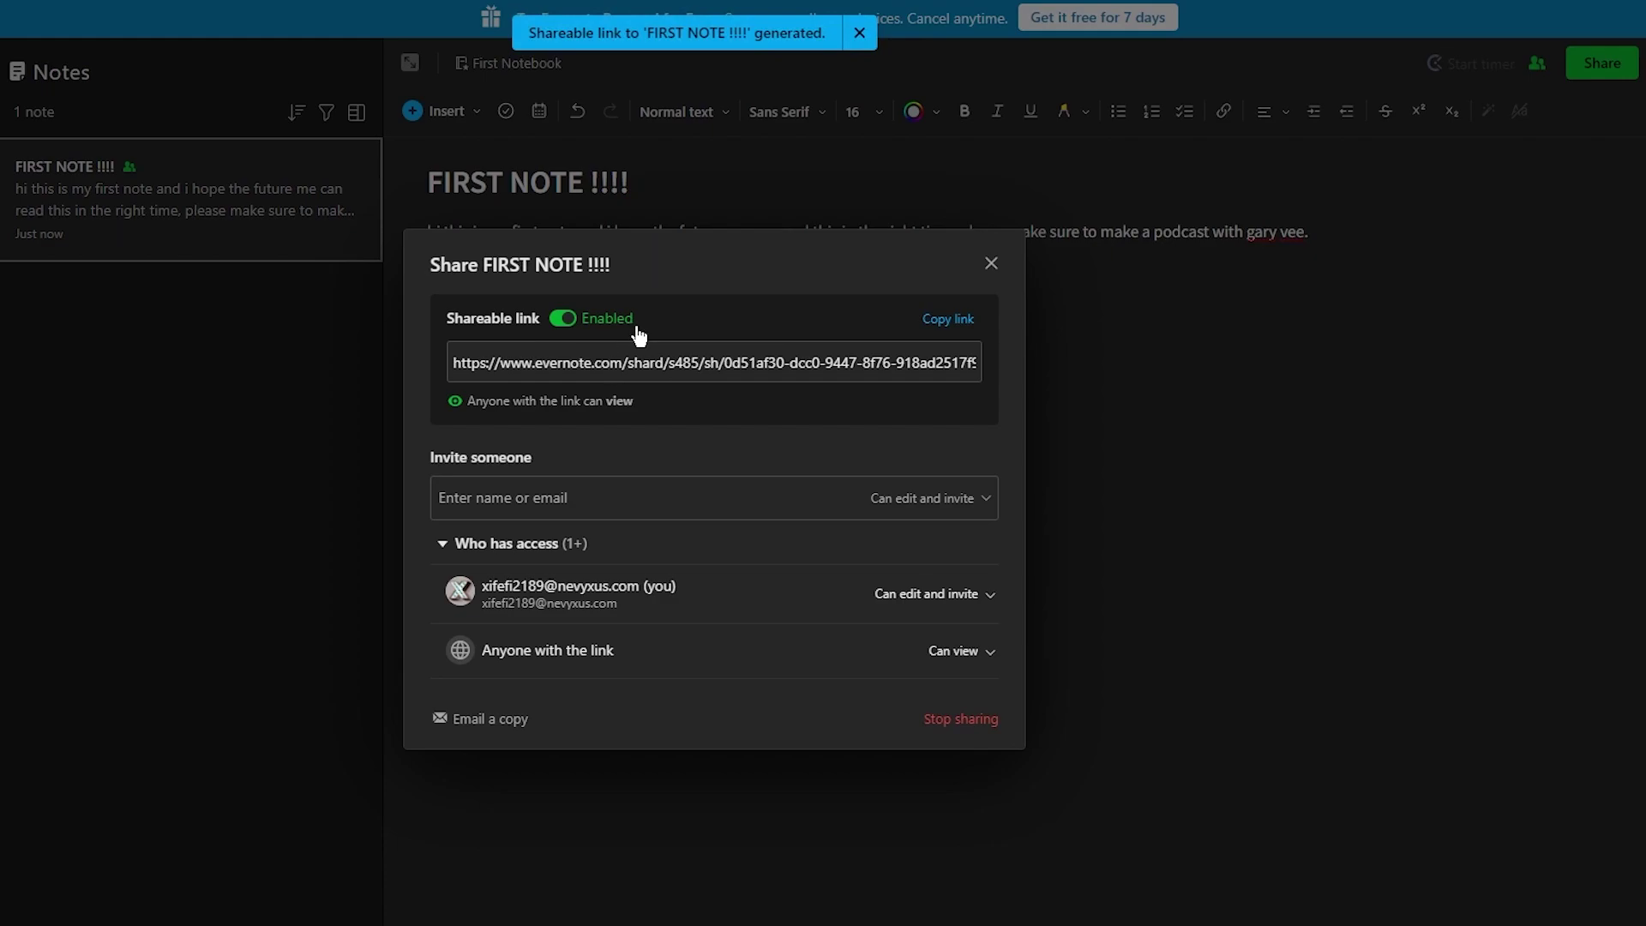
pyautogui.click(634, 323)
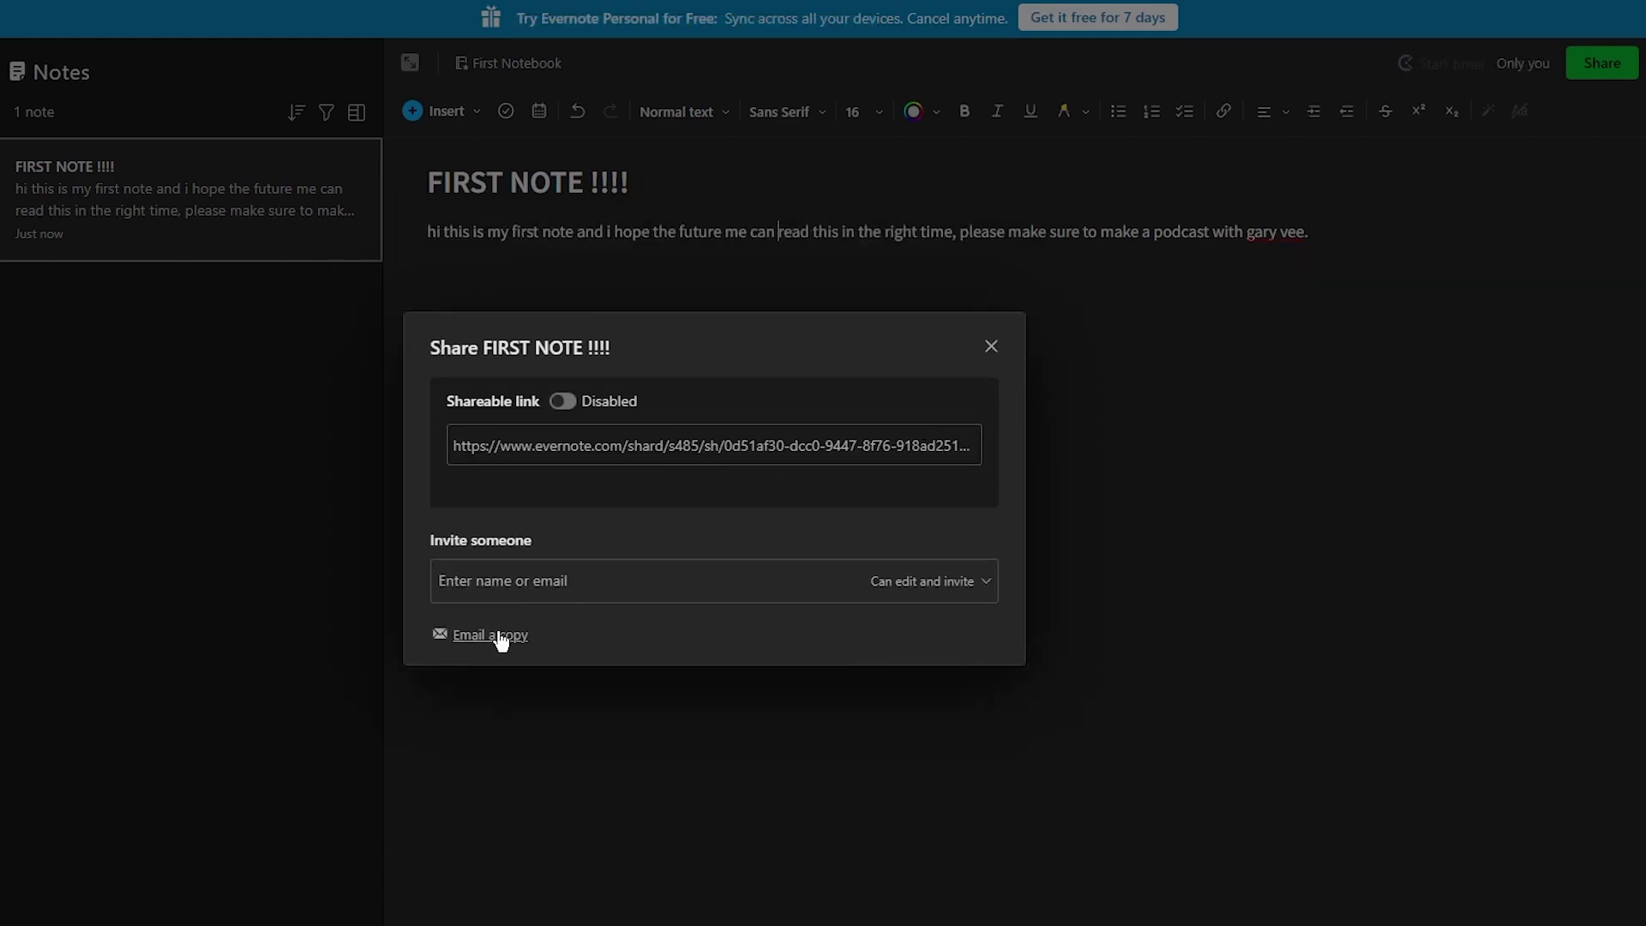
pyautogui.click(609, 572)
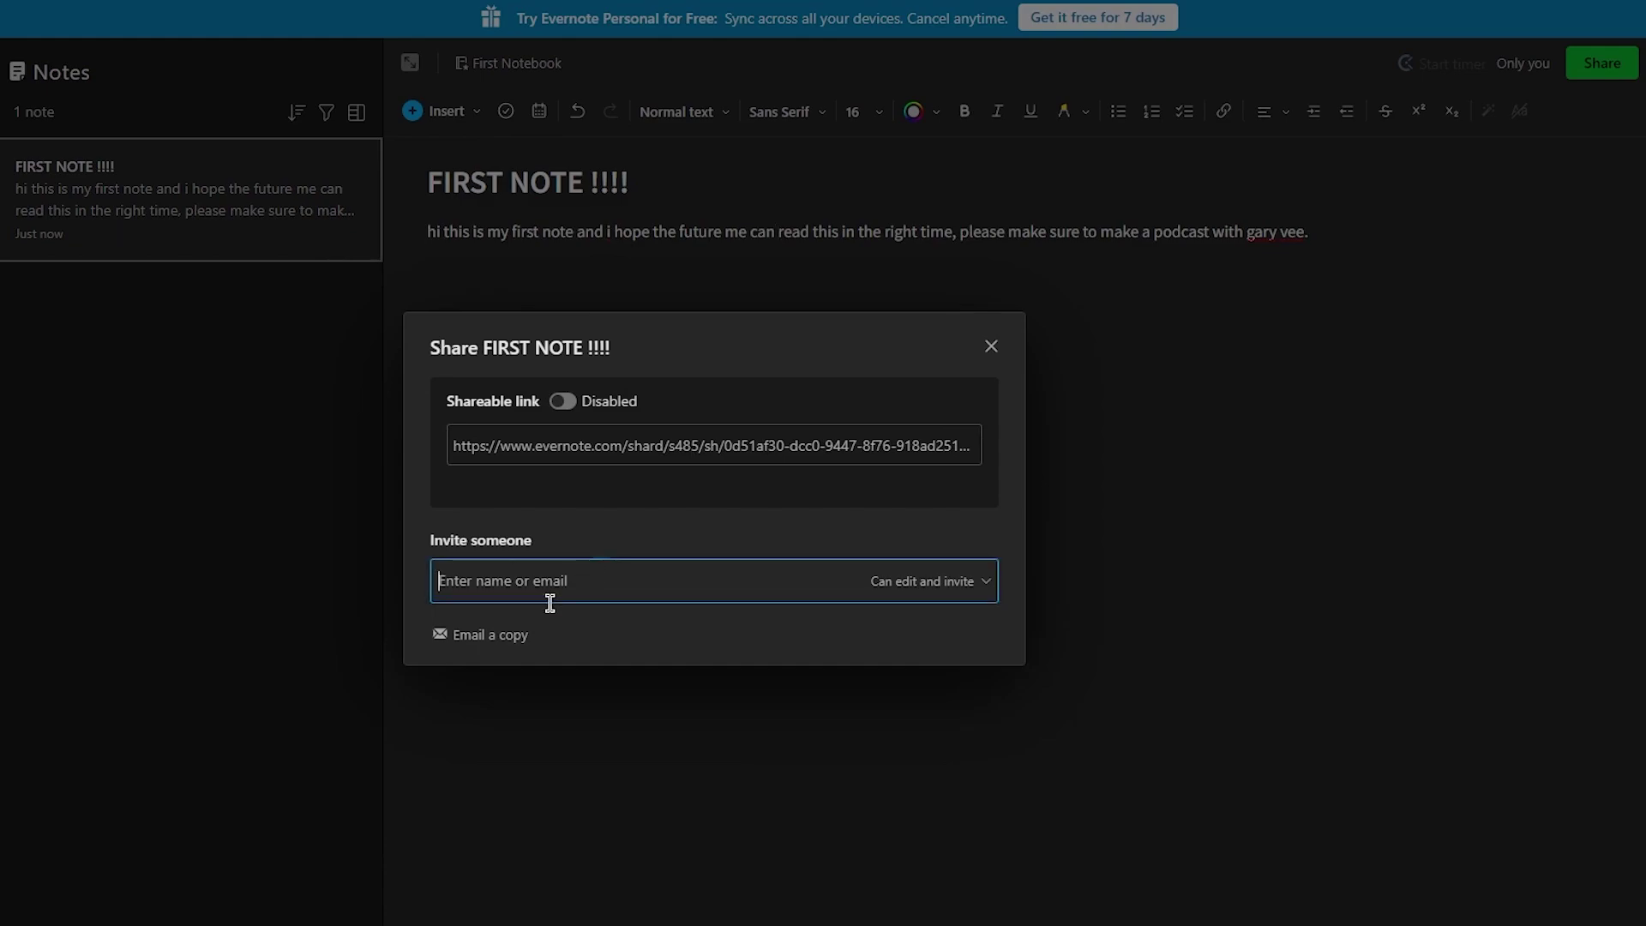
pyautogui.click(480, 637)
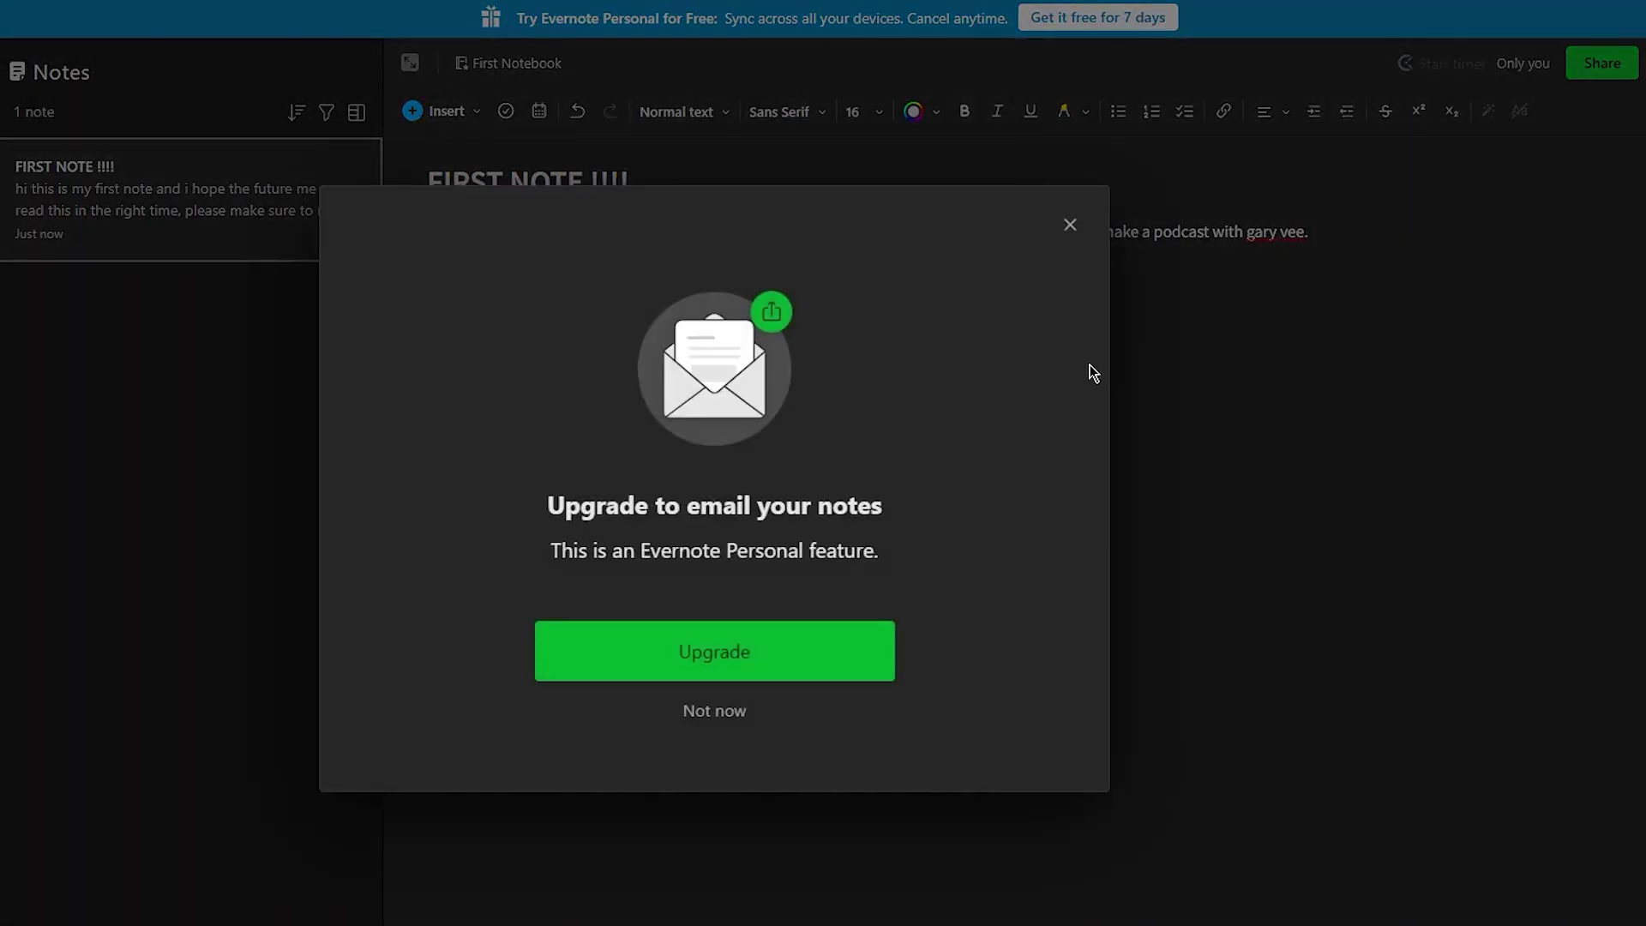
pyautogui.click(1071, 225)
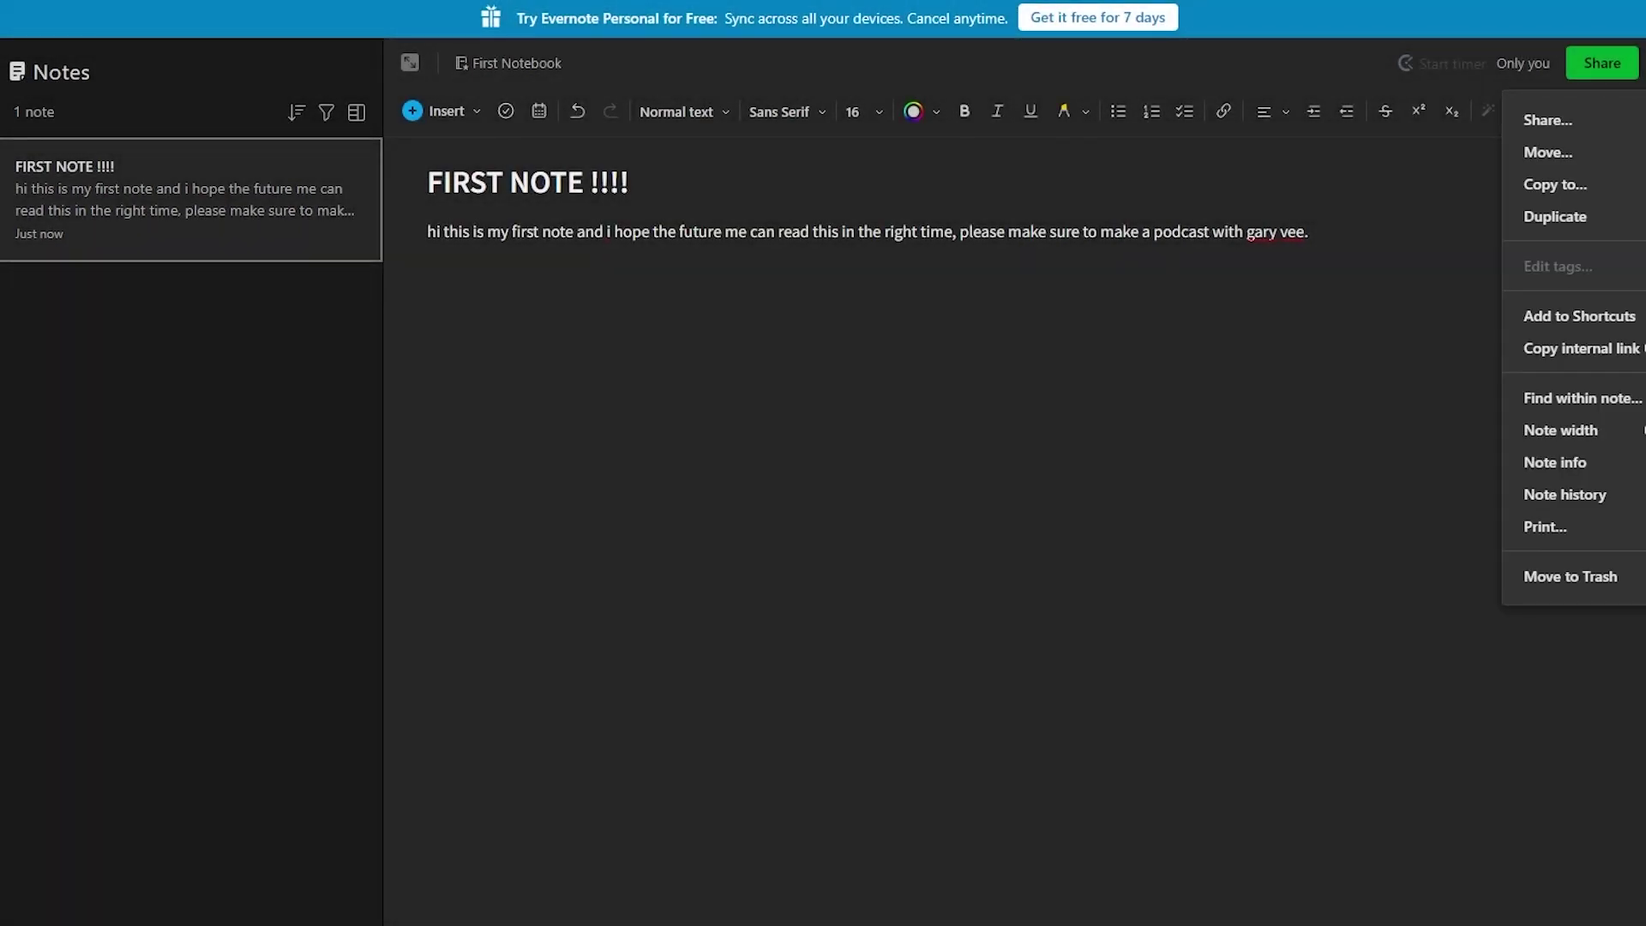
pyautogui.click(724, 490)
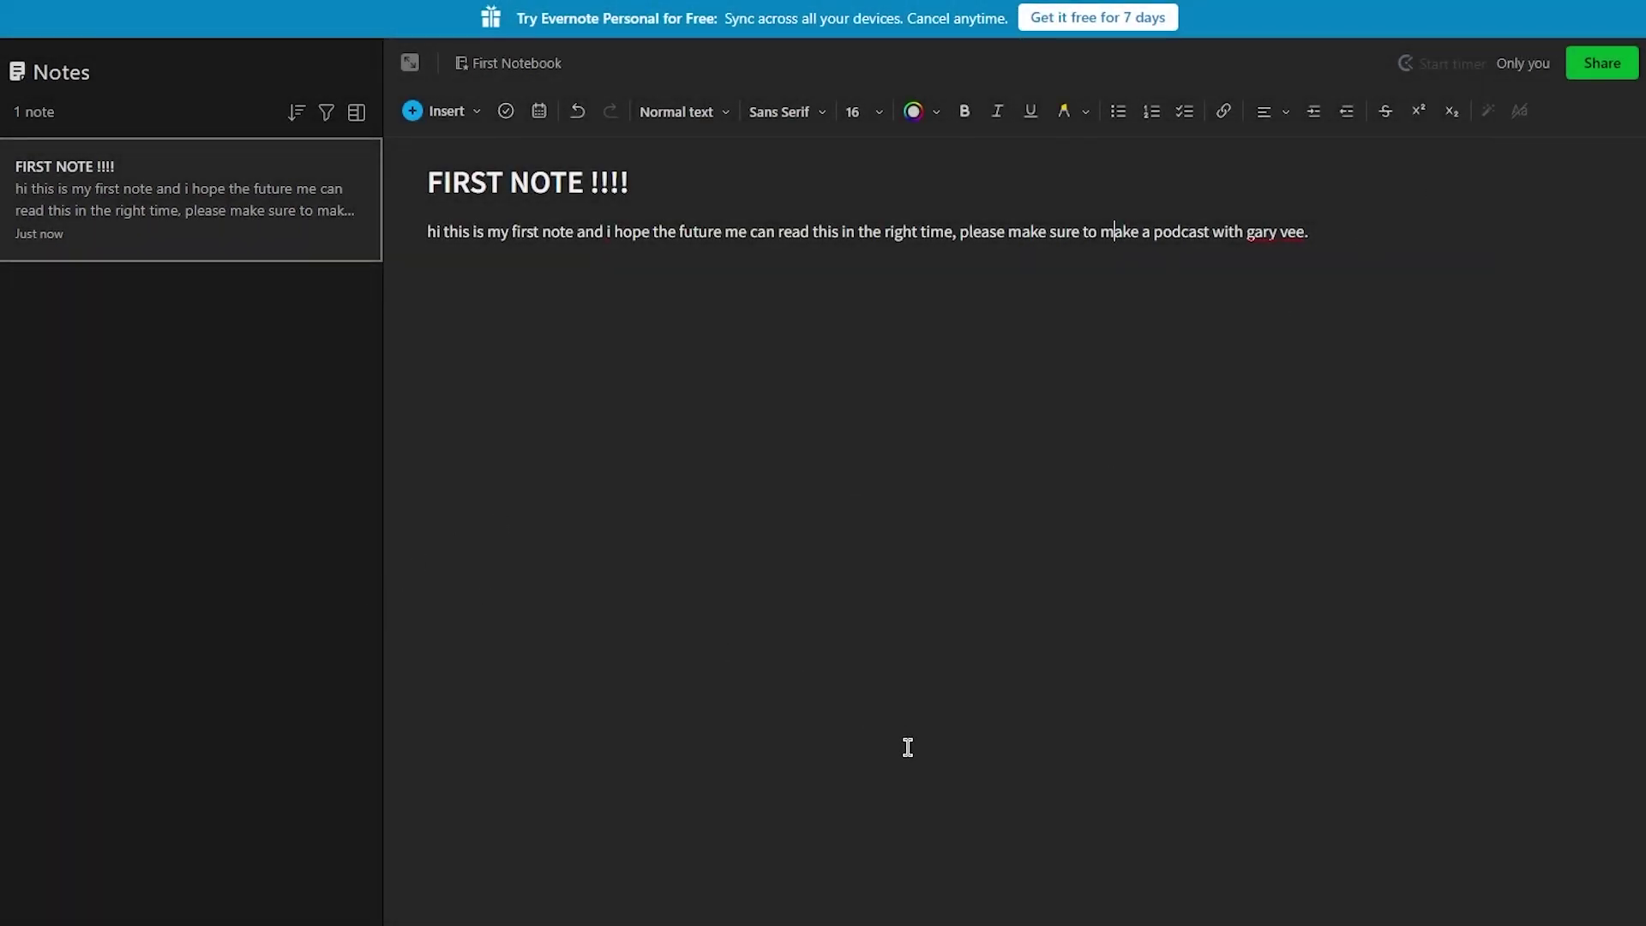
# - Create a new note from Home and insert task checkbox rows into it
pyautogui.click(246, 322)
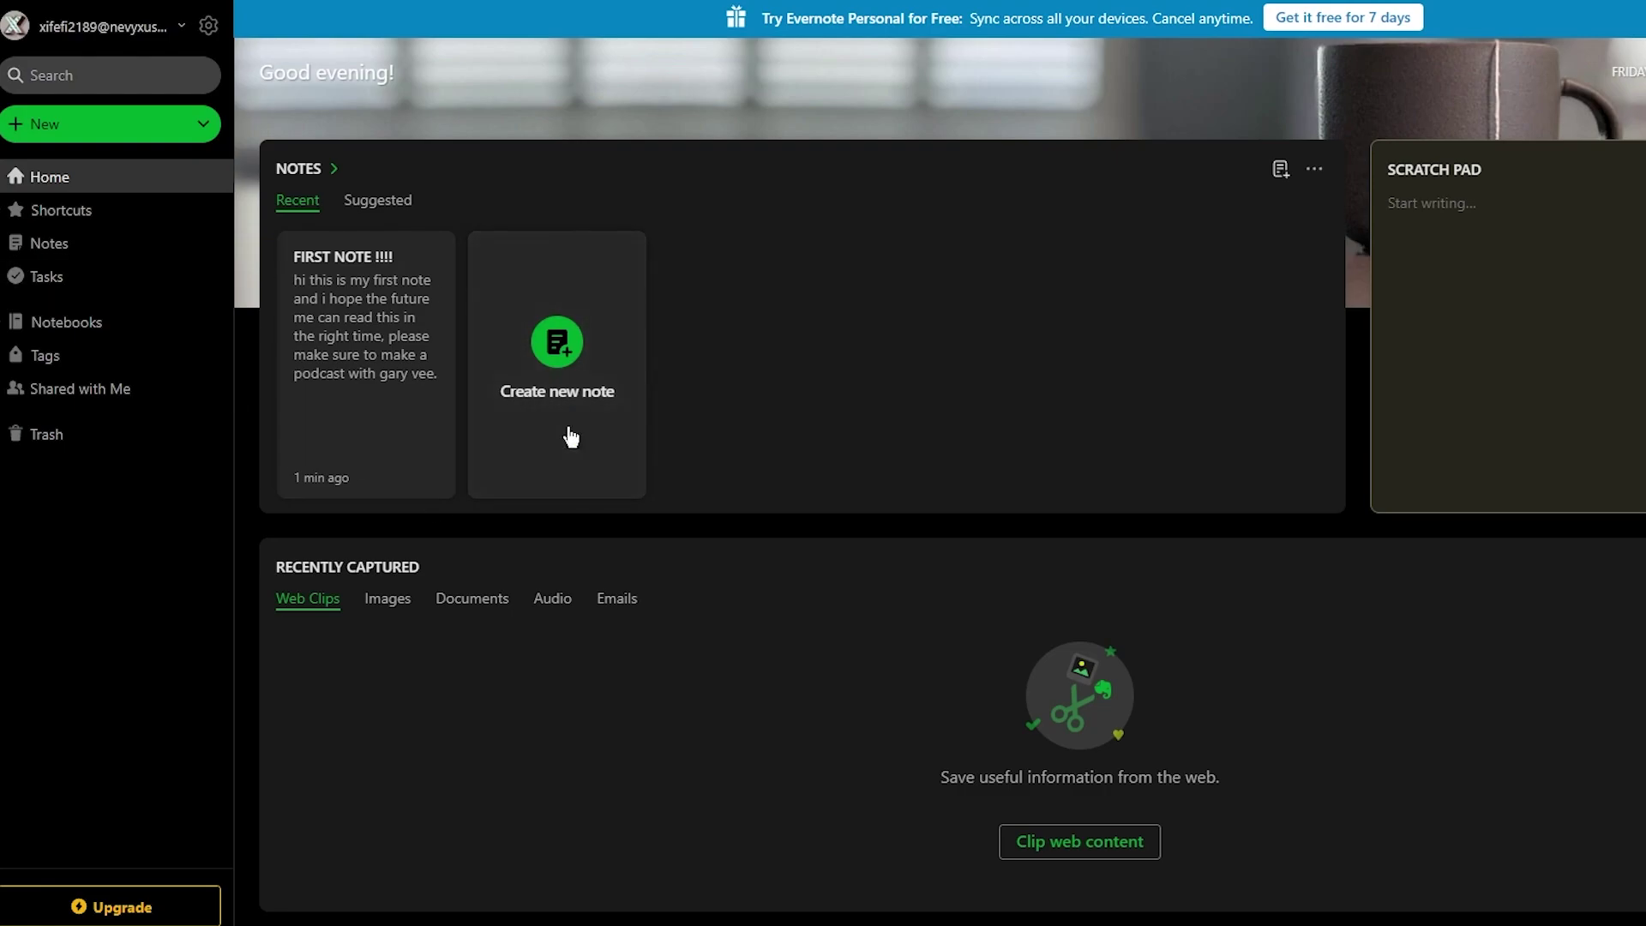
pyautogui.click(540, 375)
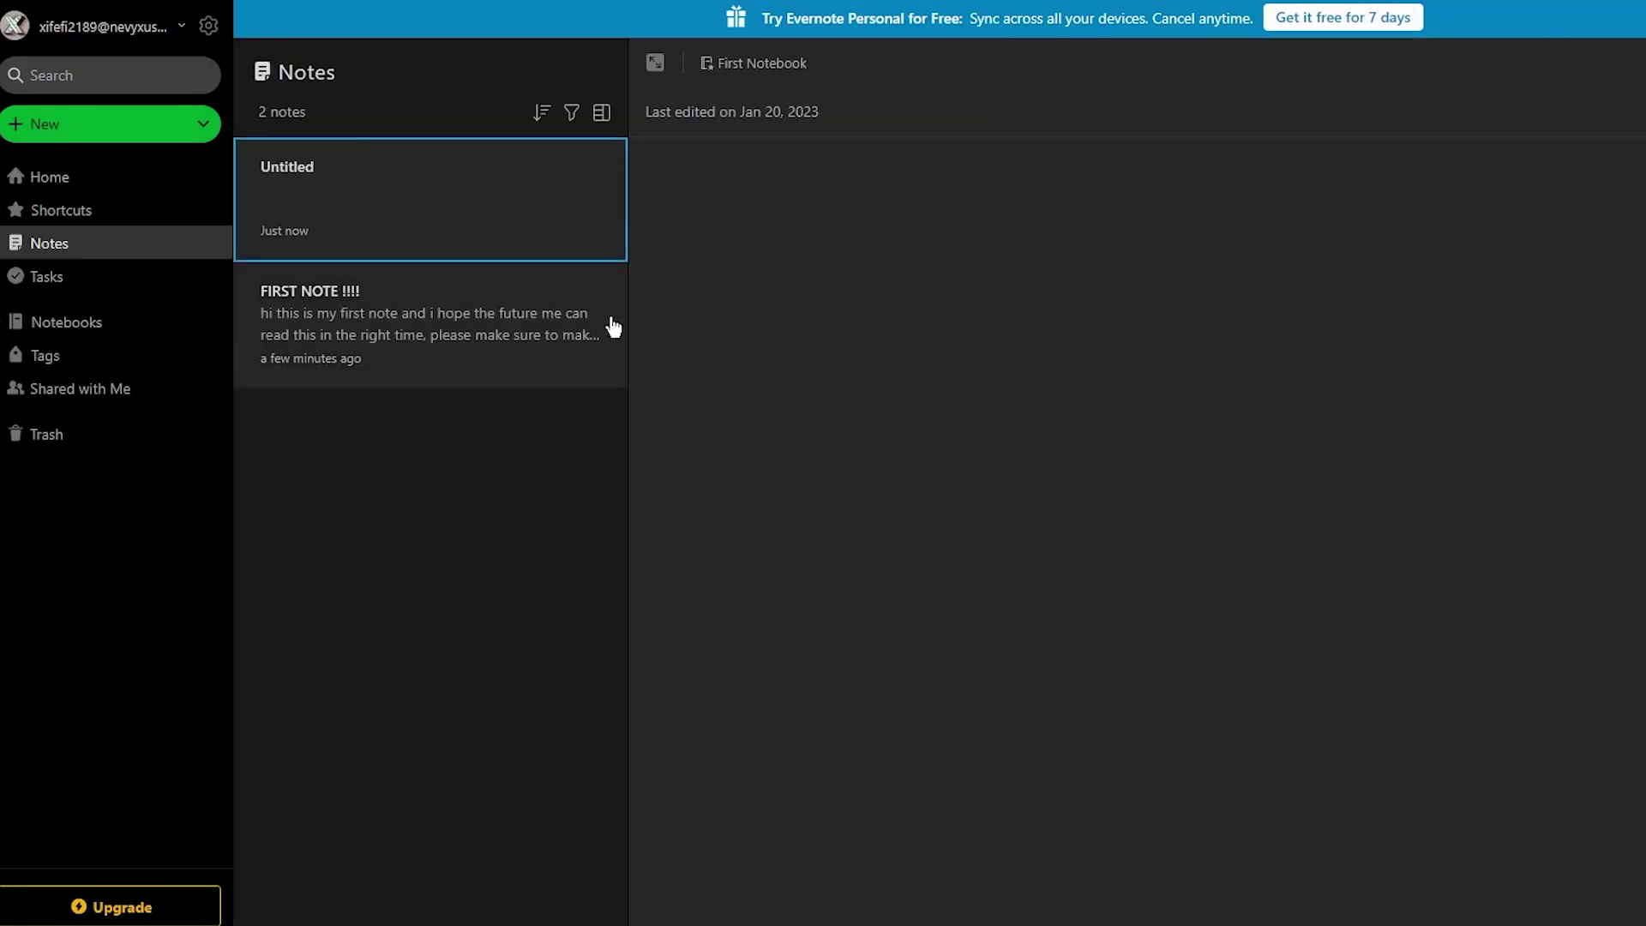
pyautogui.click(729, 225)
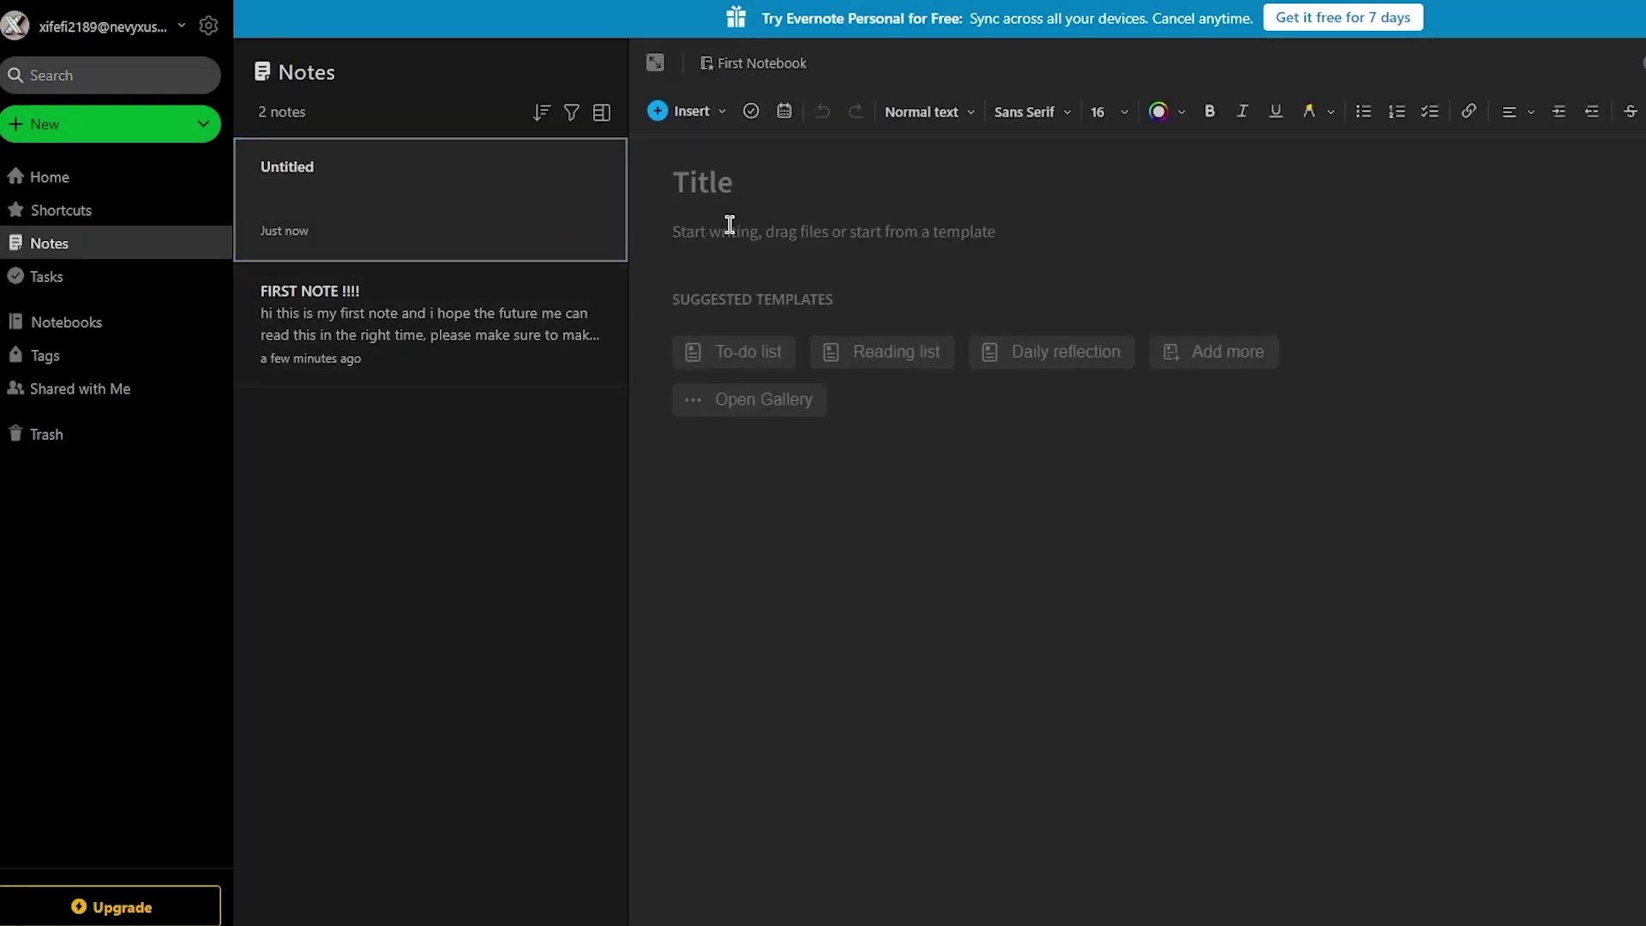
pyautogui.moveTo(745, 364)
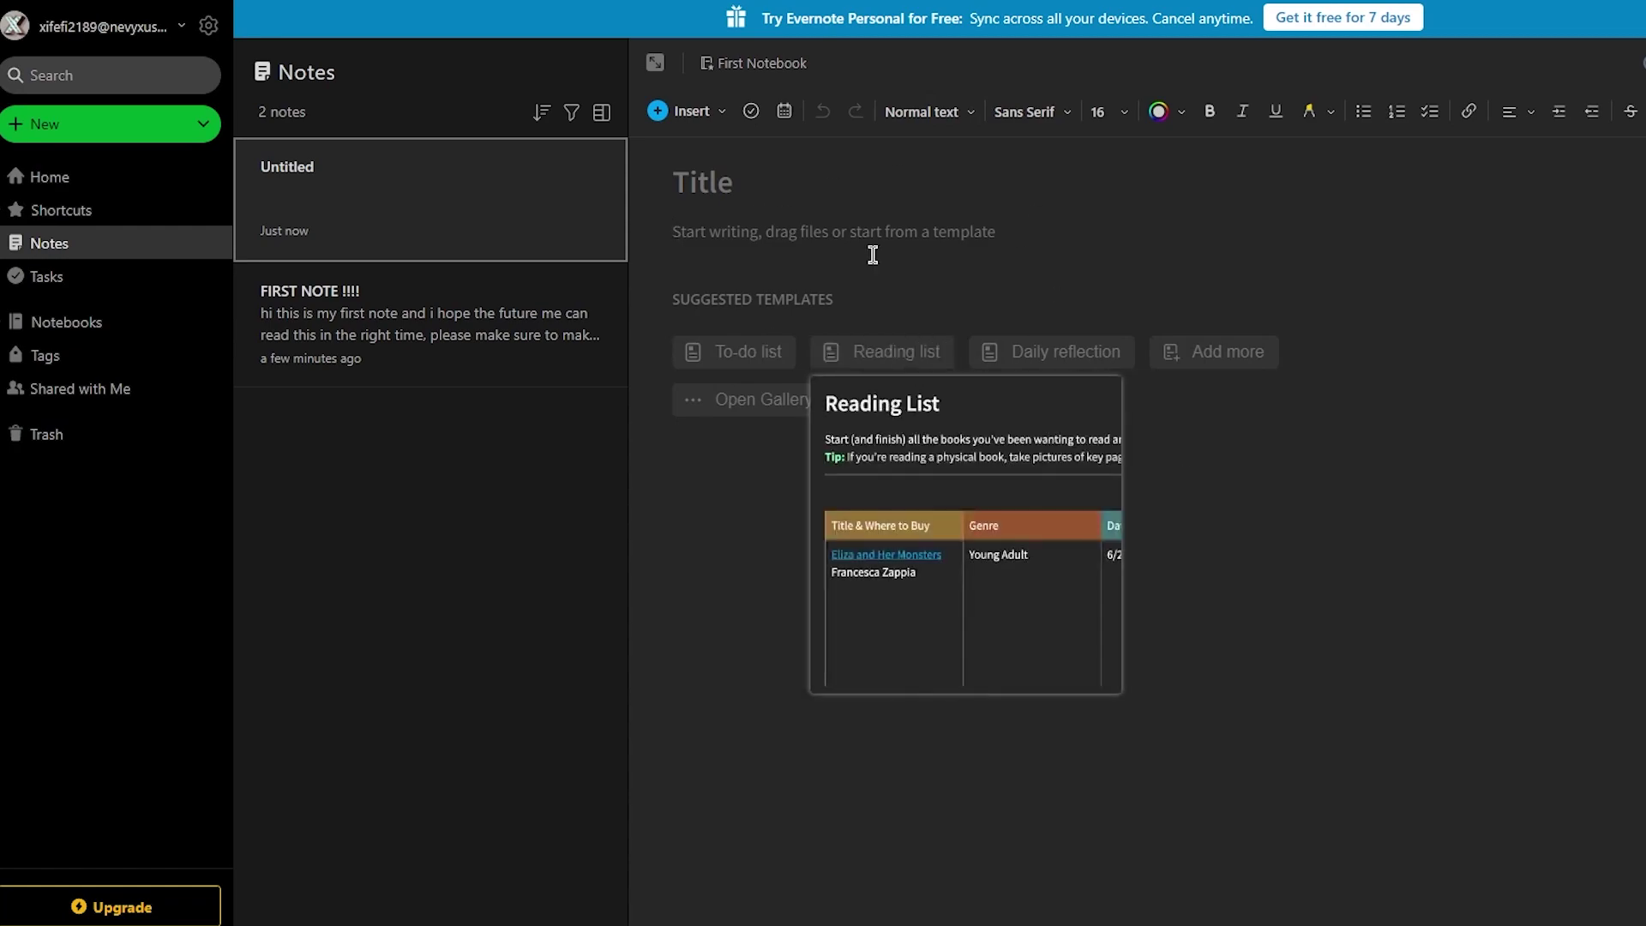
pyautogui.click(751, 118)
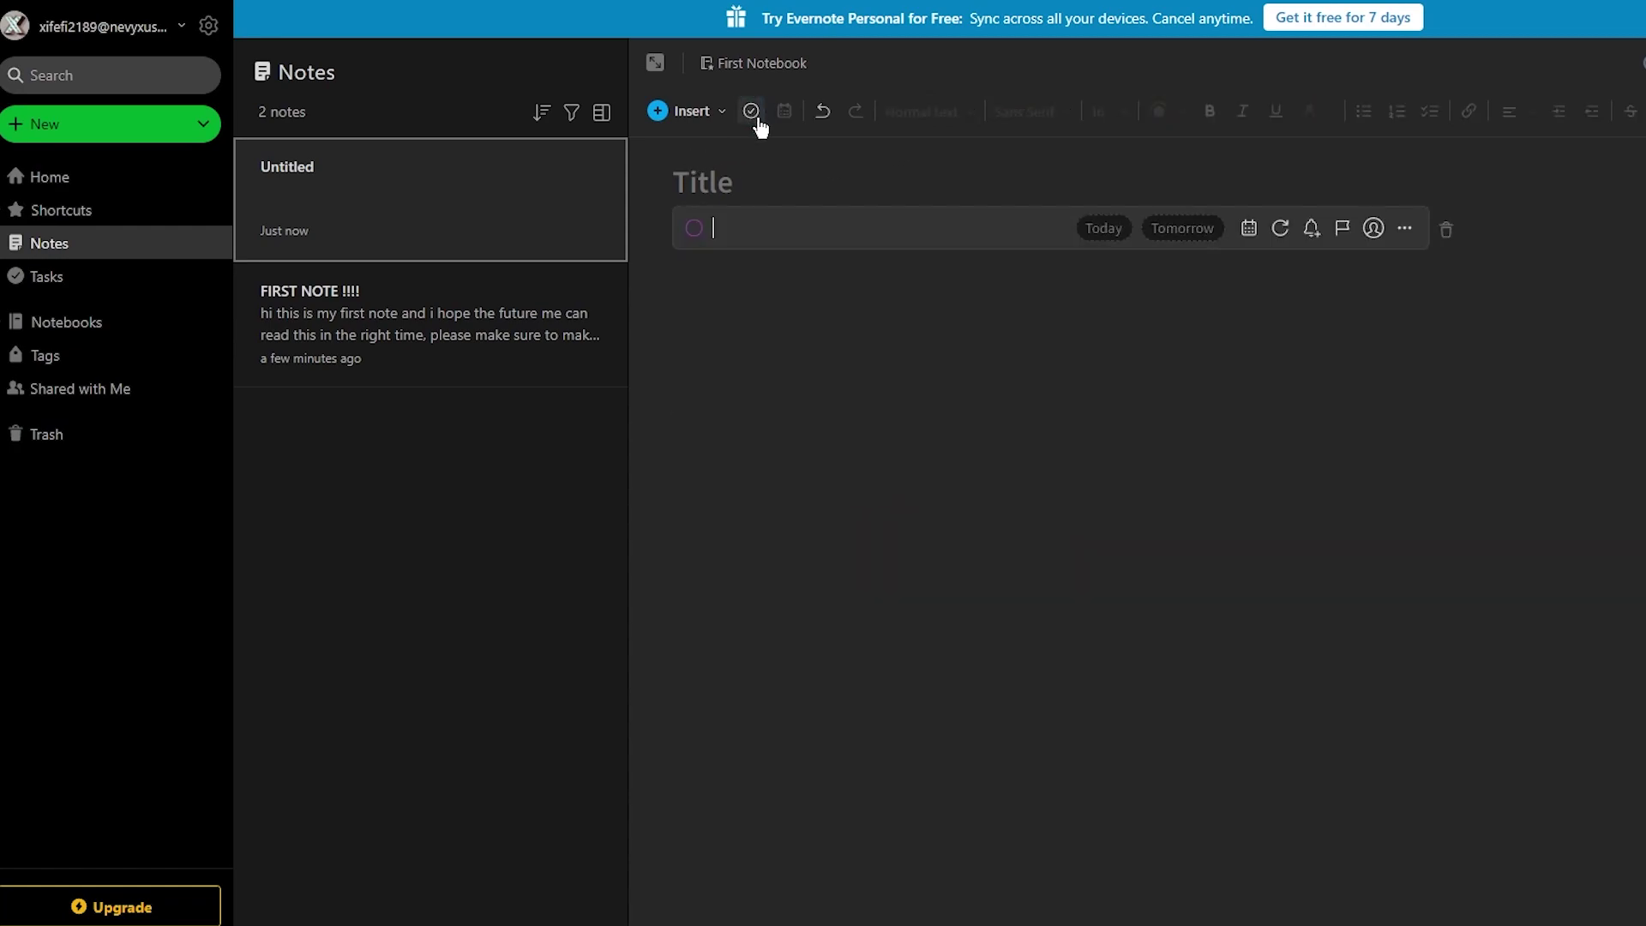
pyautogui.press('Return')
pyautogui.click(735, 223)
# - Enter the tasks 'podacsat 1', 'podcast 2' and 'podcast 3'
pyautogui.write('podvca')
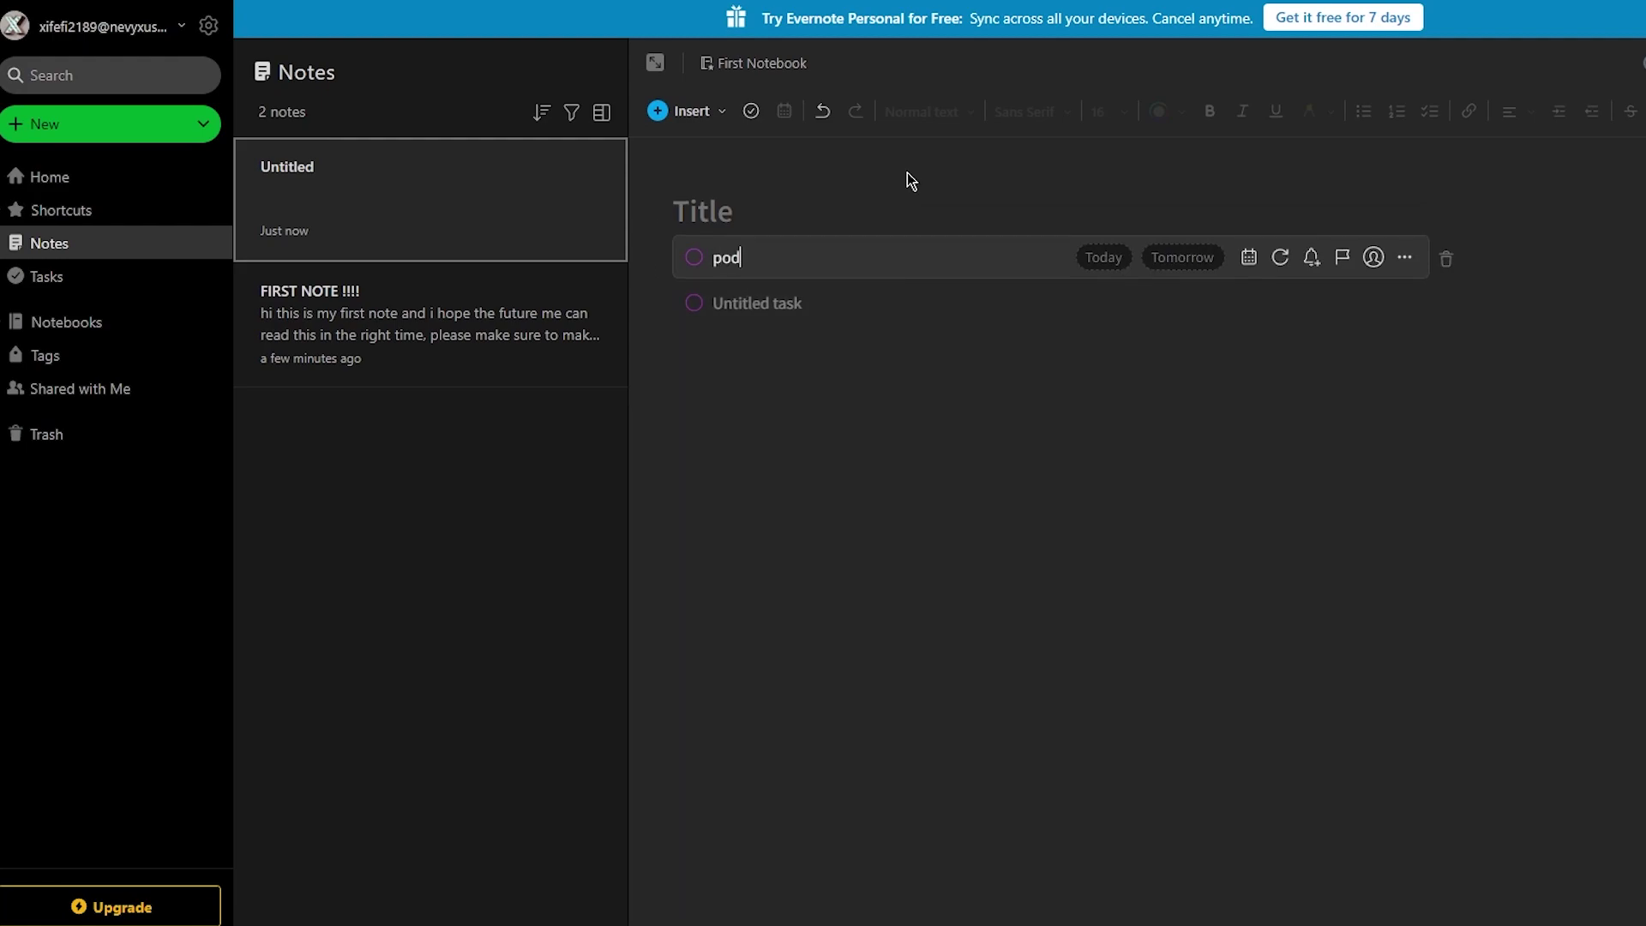
pyautogui.press('BackSpace')
pyautogui.press('BackSpace')
pyautogui.press('BackSpace')
pyautogui.write('acsat 1')
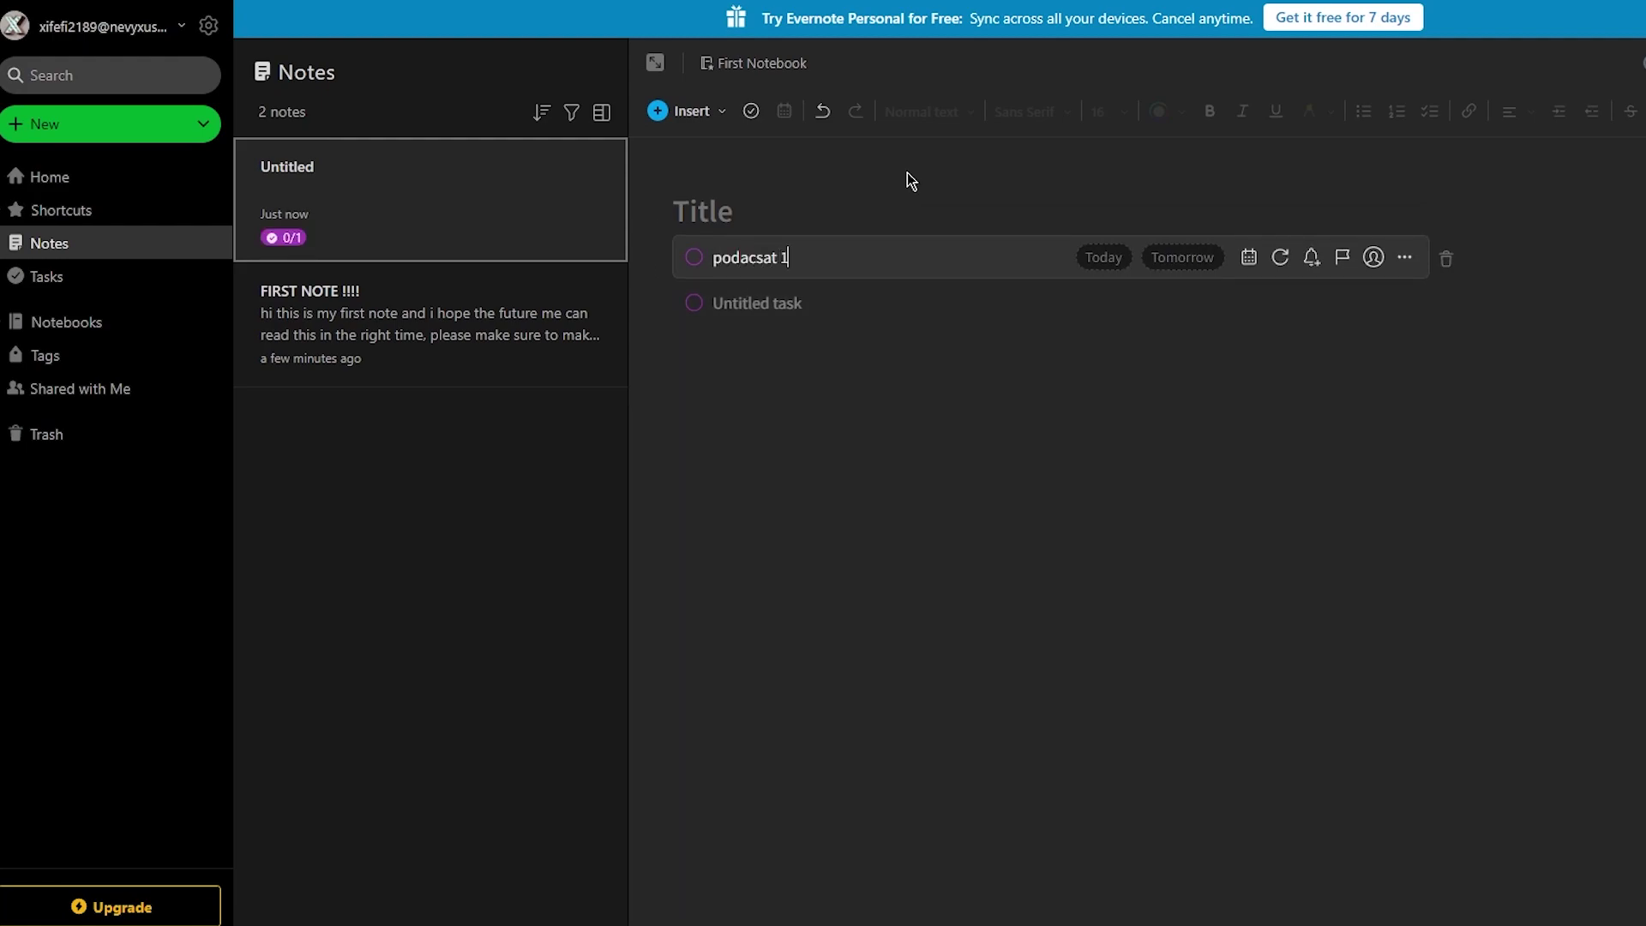
pyautogui.click(754, 308)
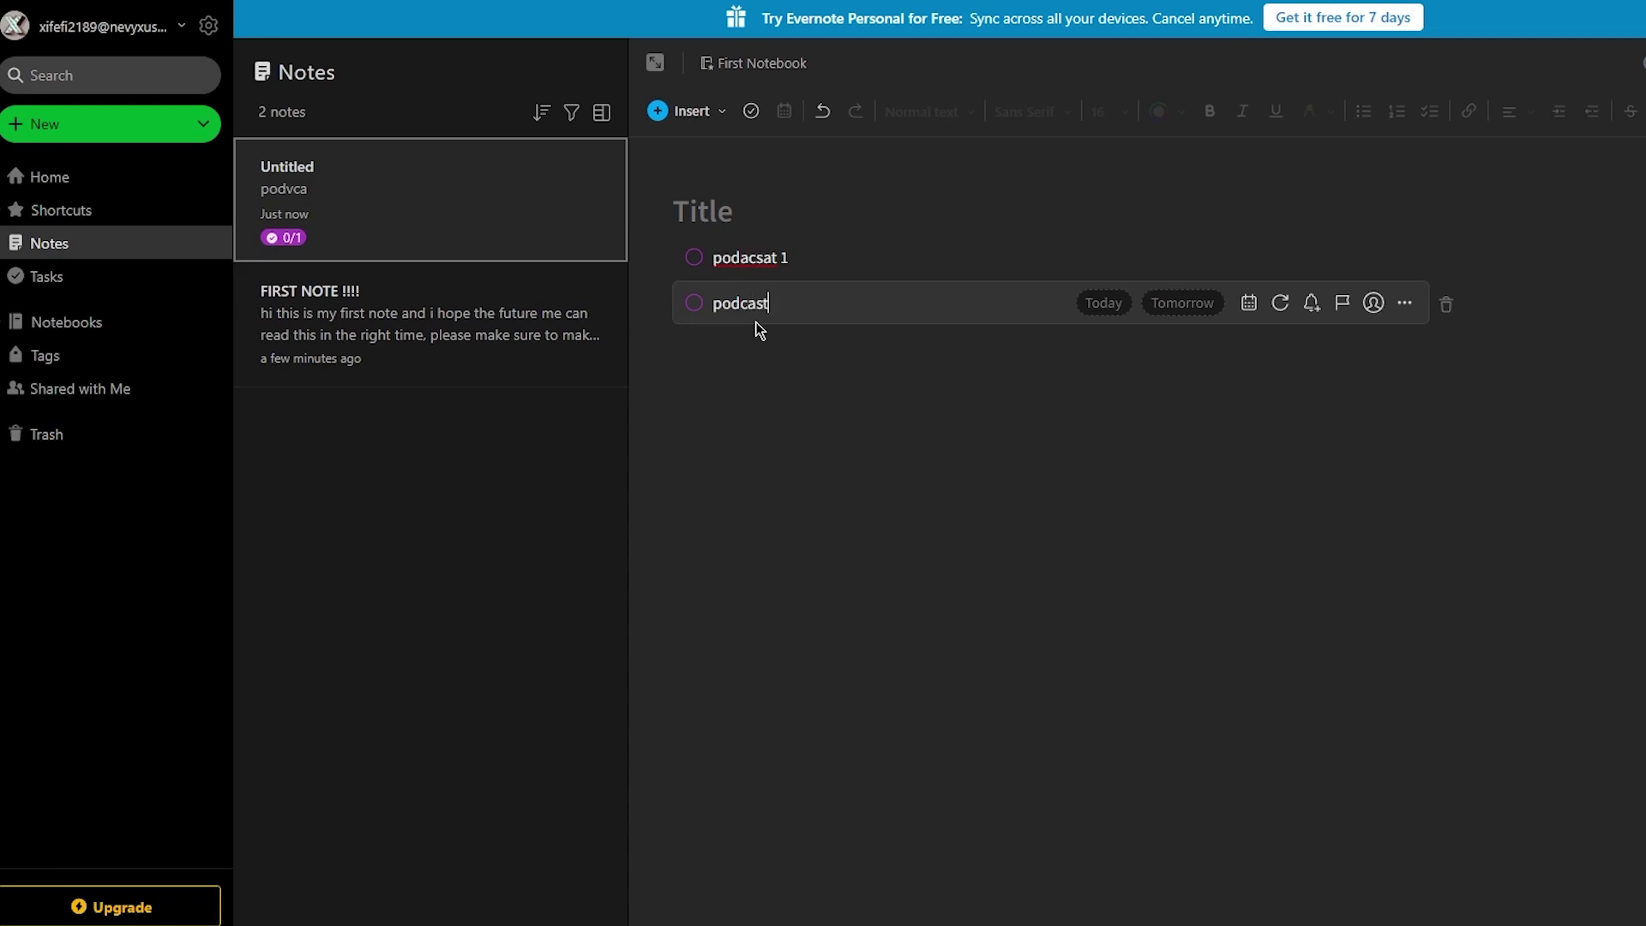
pyautogui.write('podcast 2')
pyautogui.press('Return')
pyautogui.write('podcas')
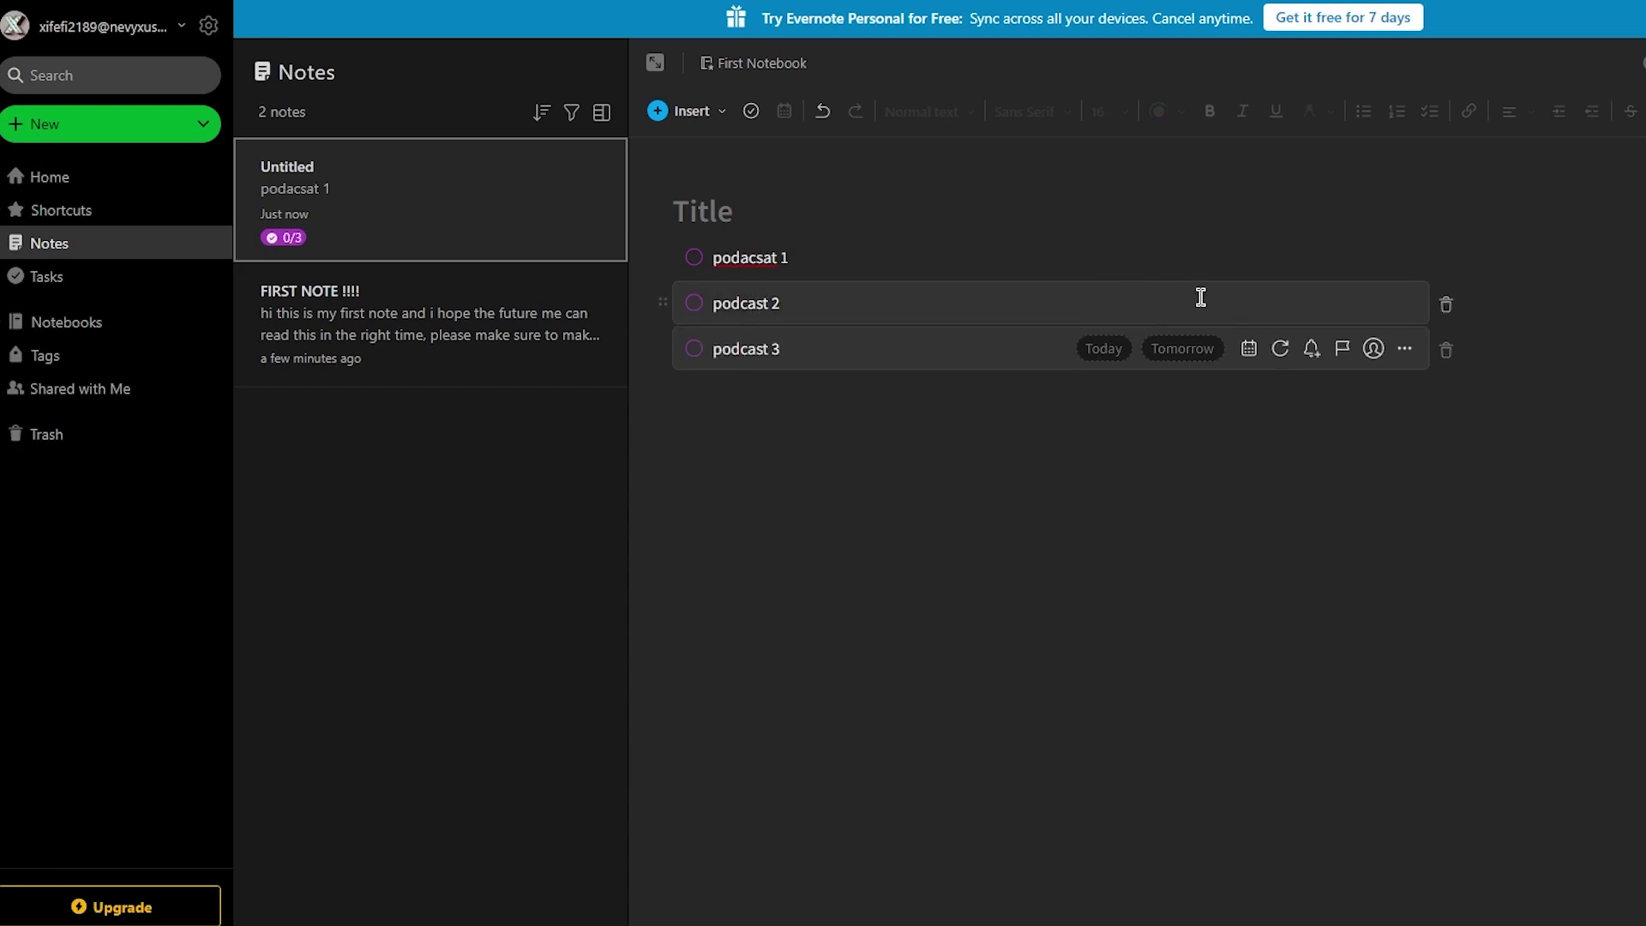
# - Try a due date on the last task, dismiss the upgrade prompt, and add an empty task row
pyautogui.click(1112, 347)
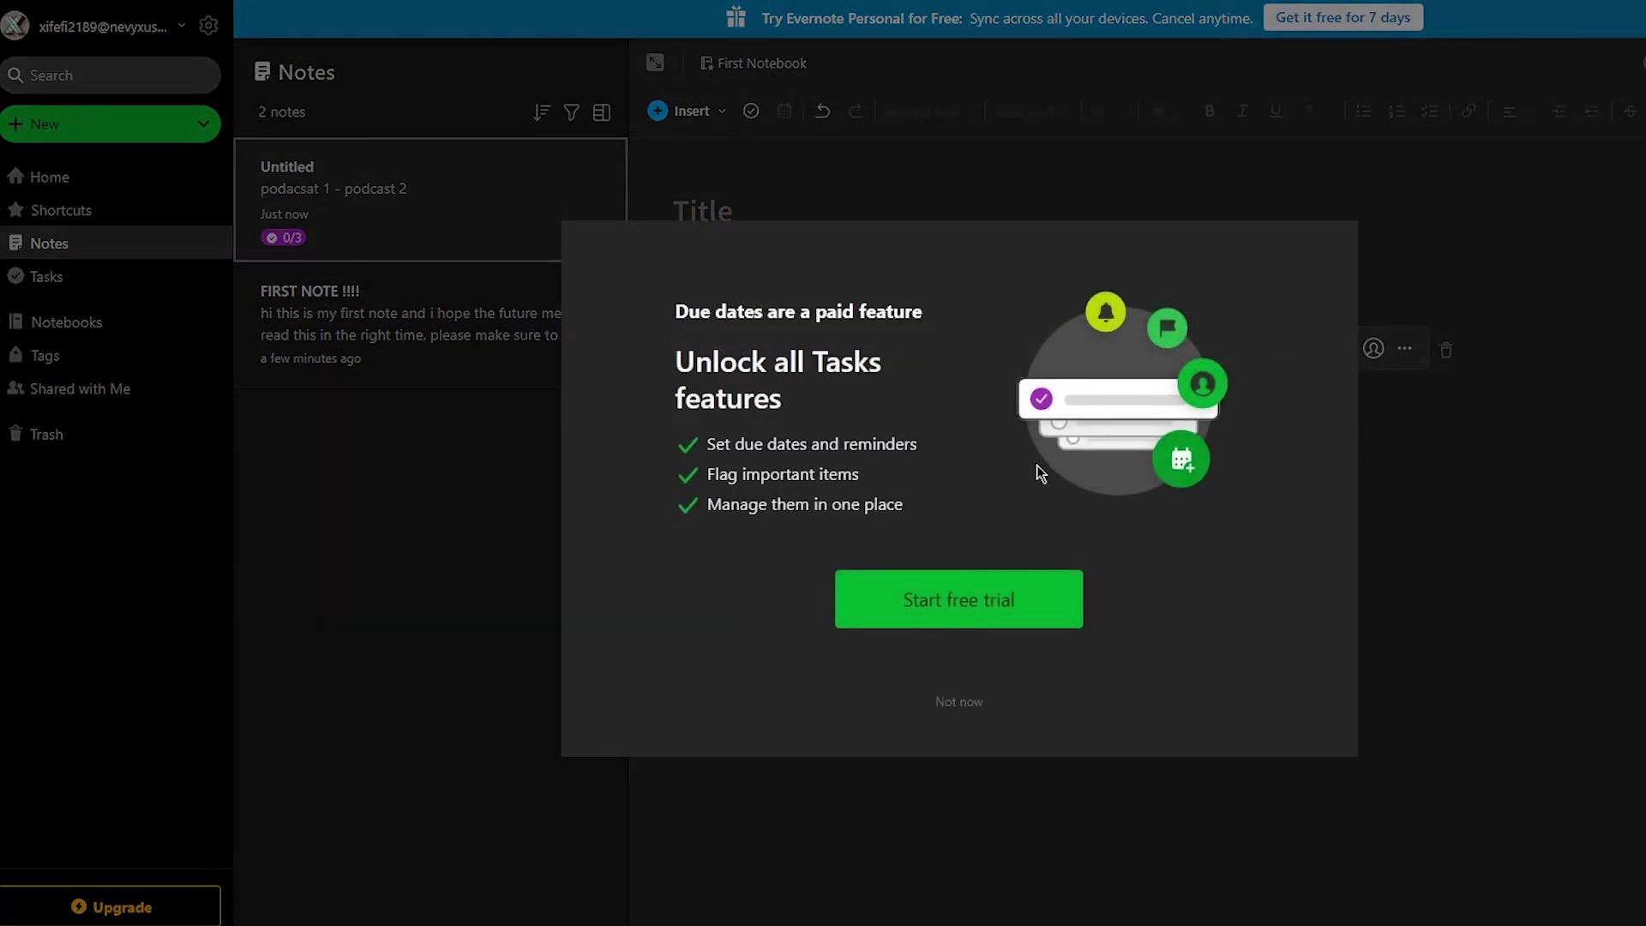
pyautogui.click(983, 701)
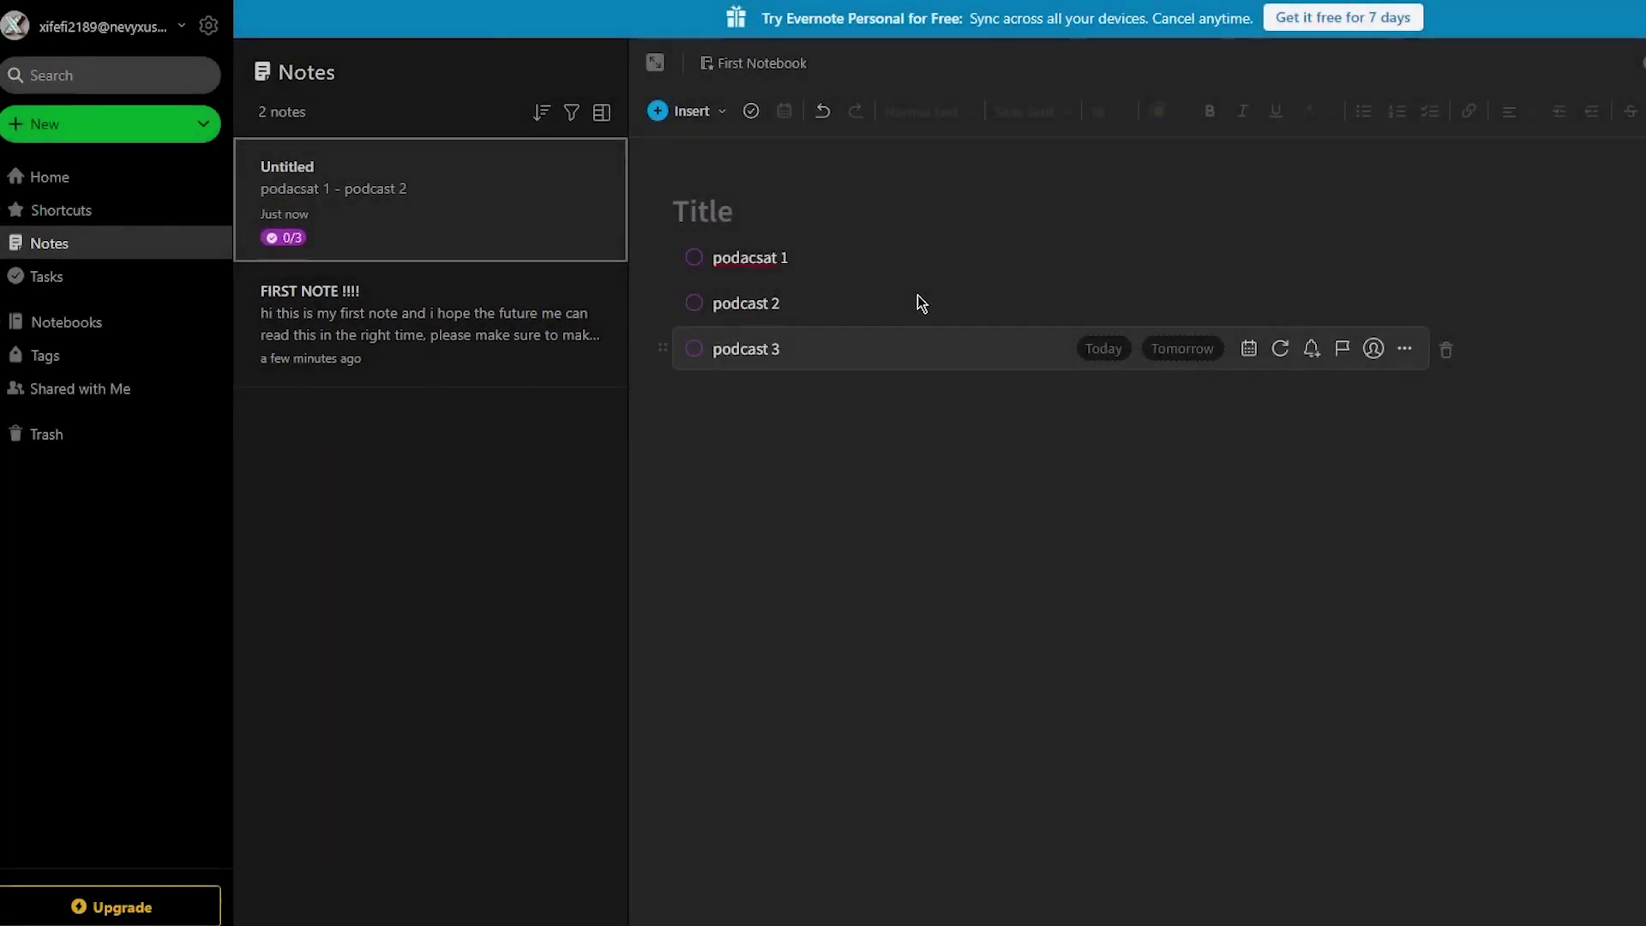
pyautogui.click(750, 112)
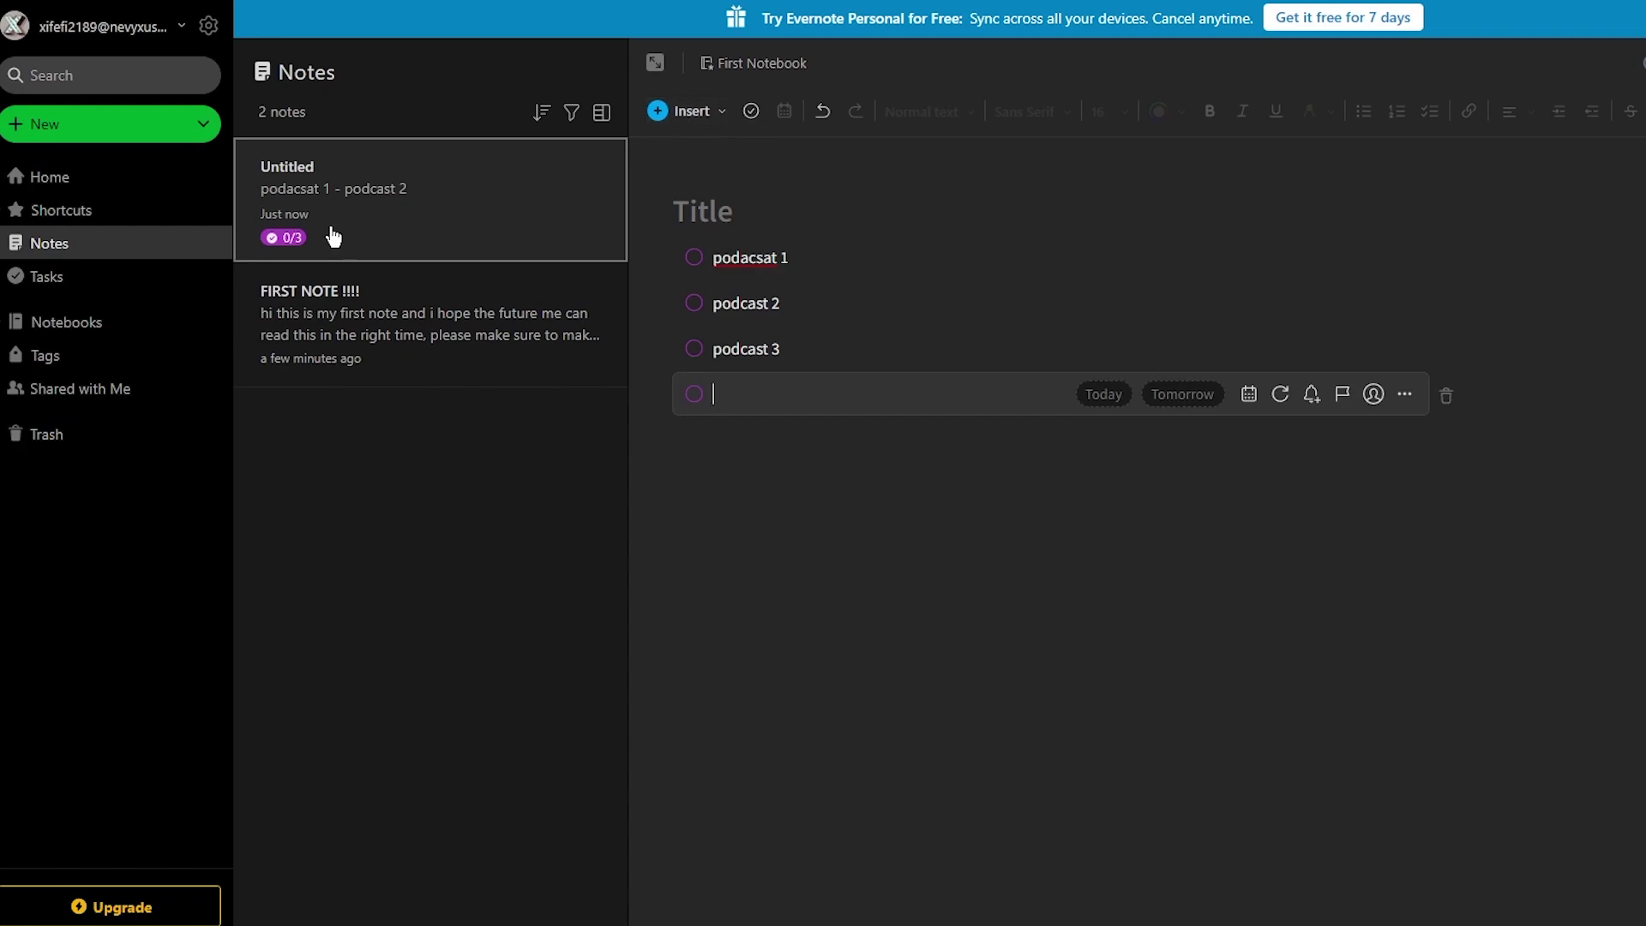
pyautogui.click(386, 287)
pyautogui.click(495, 202)
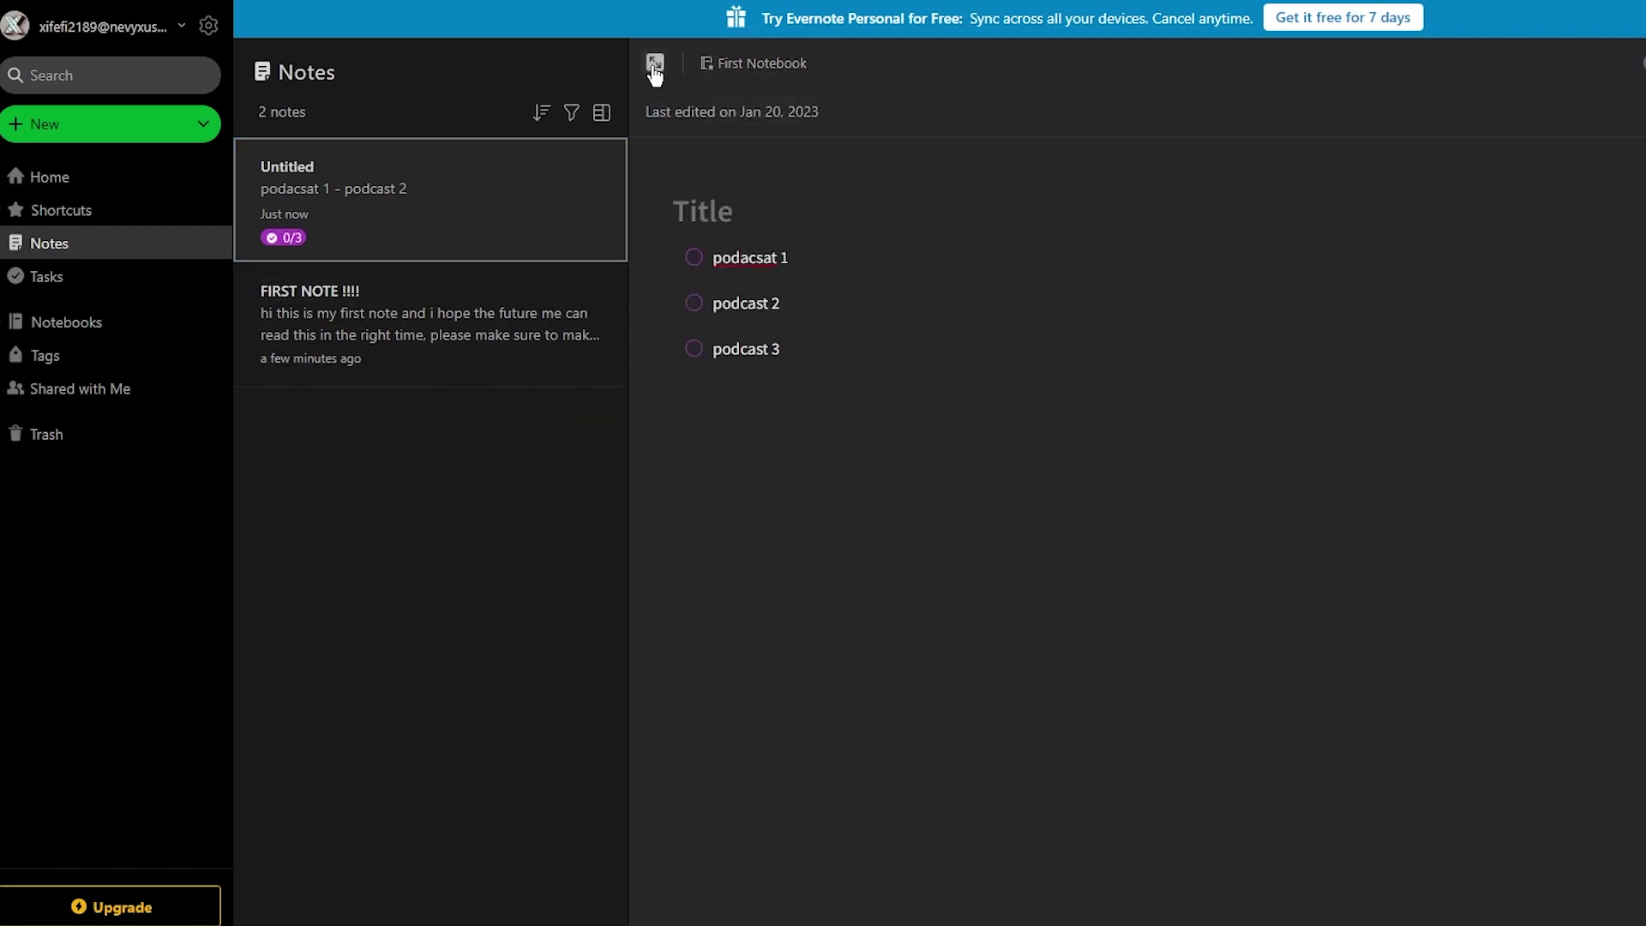
# - Create a third blank note from Home and close the calendar promotion
pyautogui.click(77, 177)
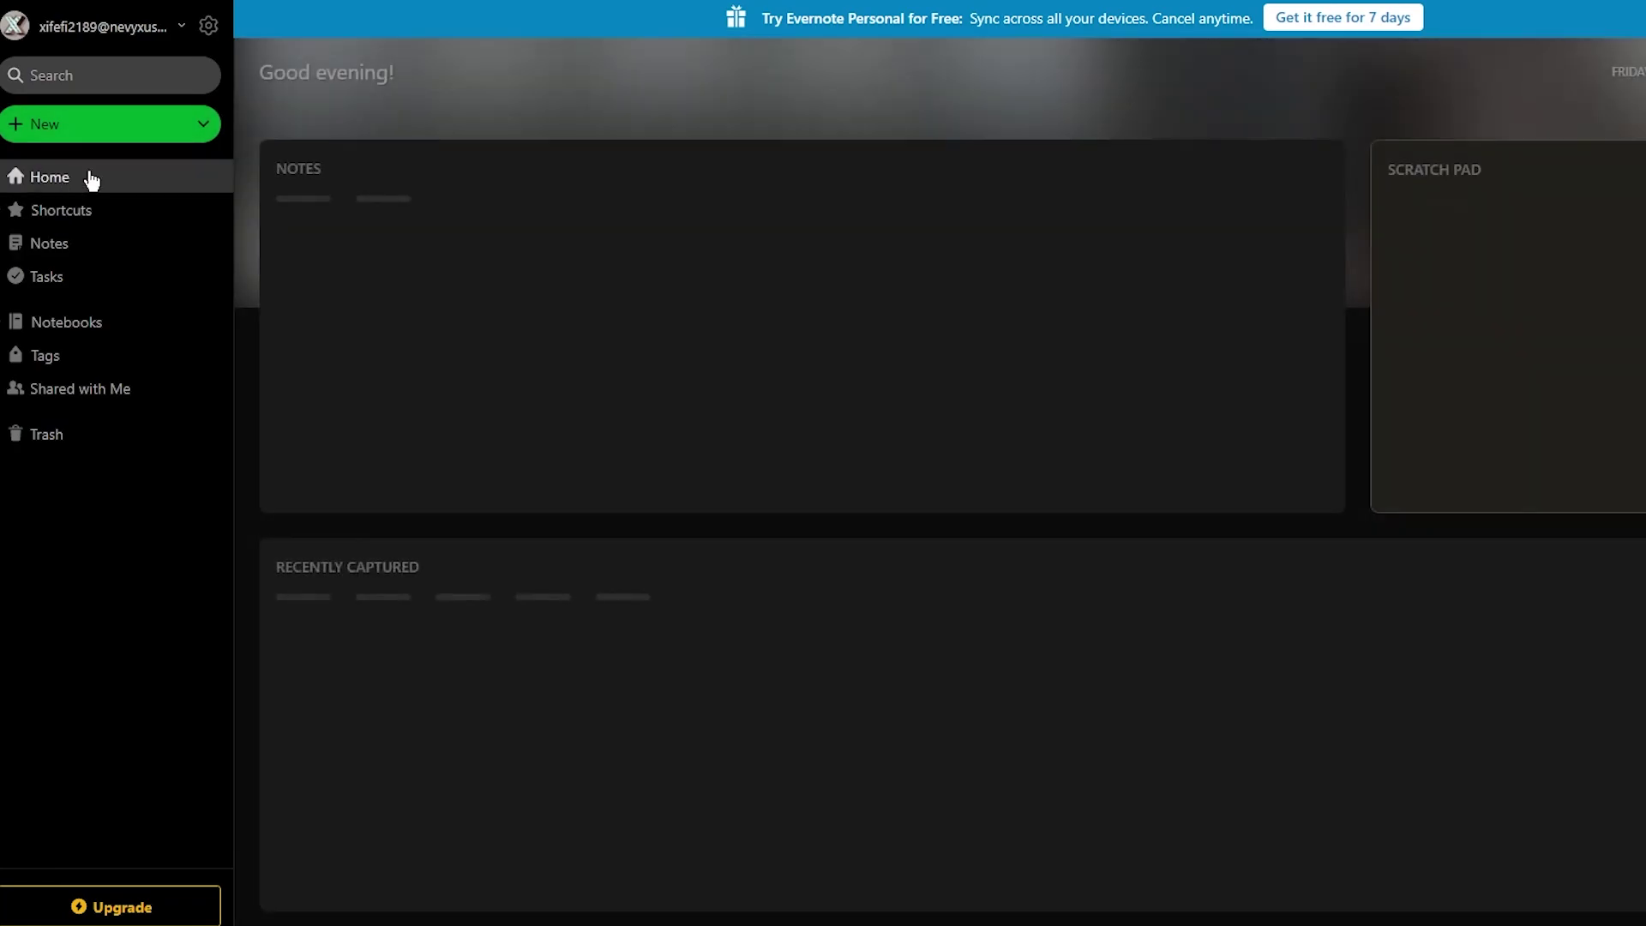
pyautogui.click(720, 326)
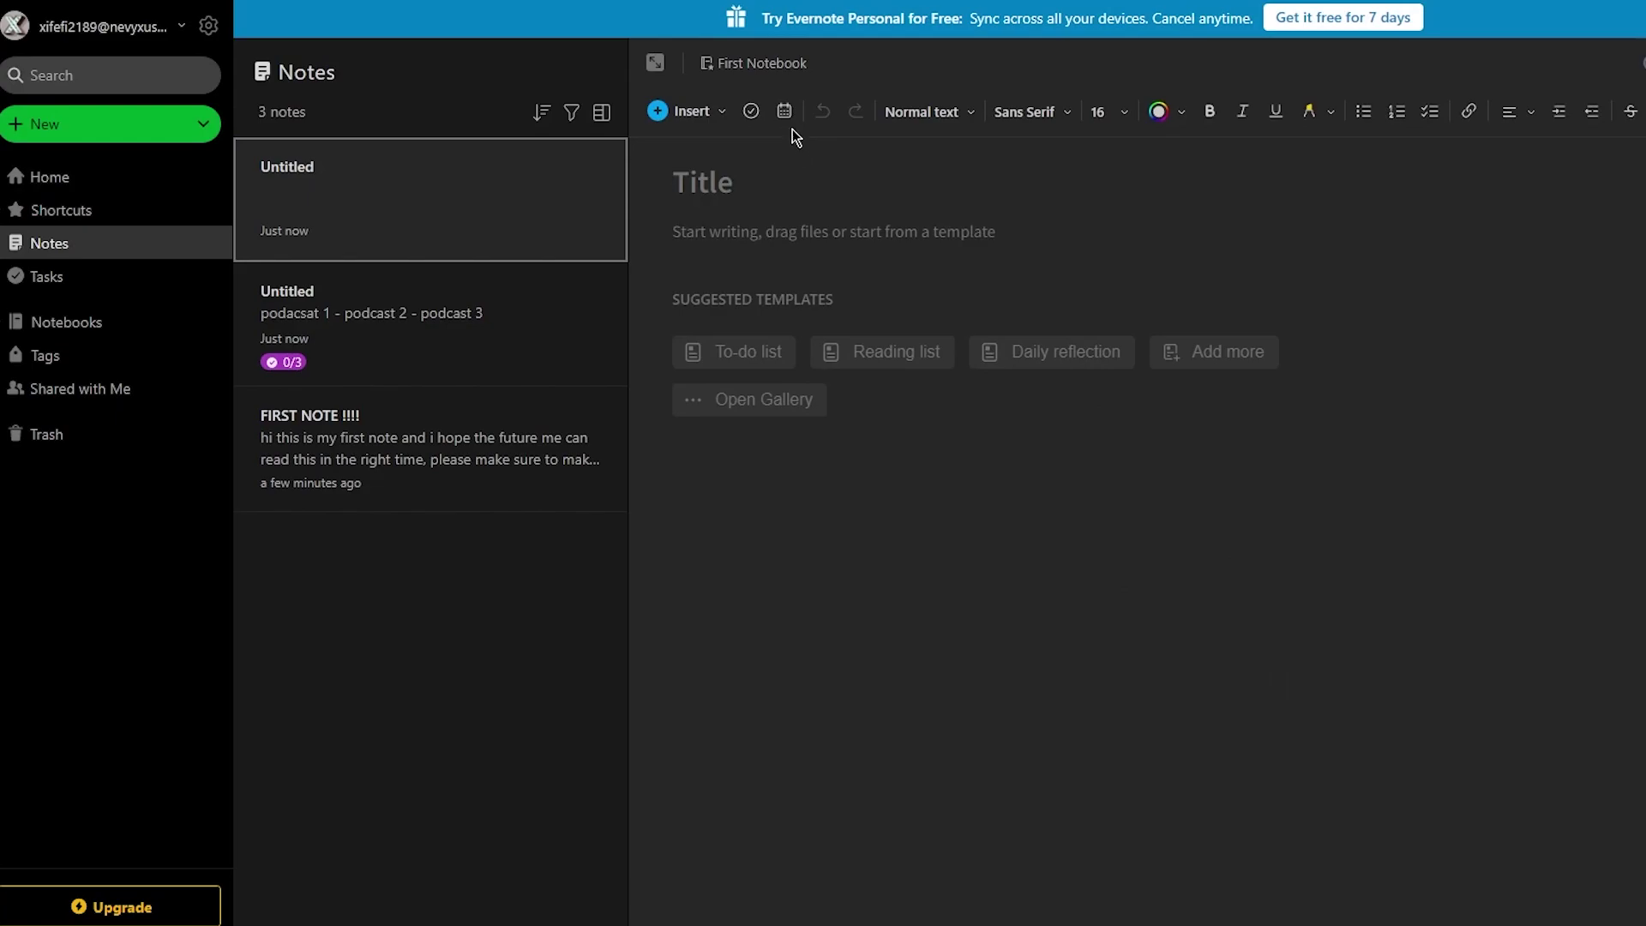
pyautogui.click(782, 113)
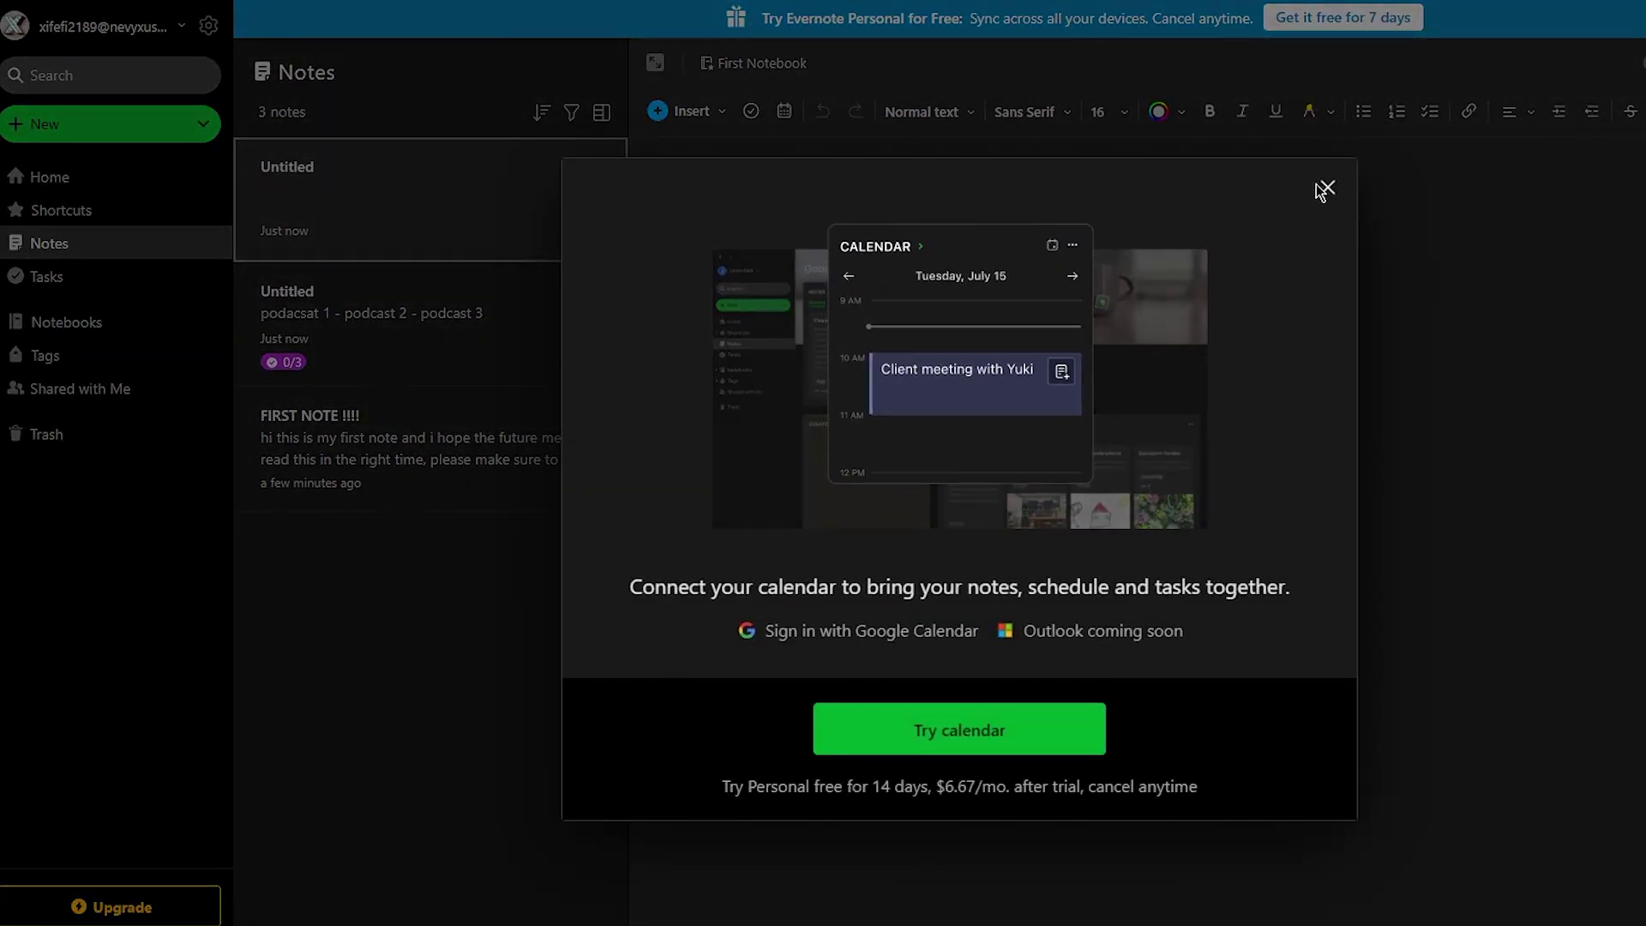
pyautogui.click(1328, 188)
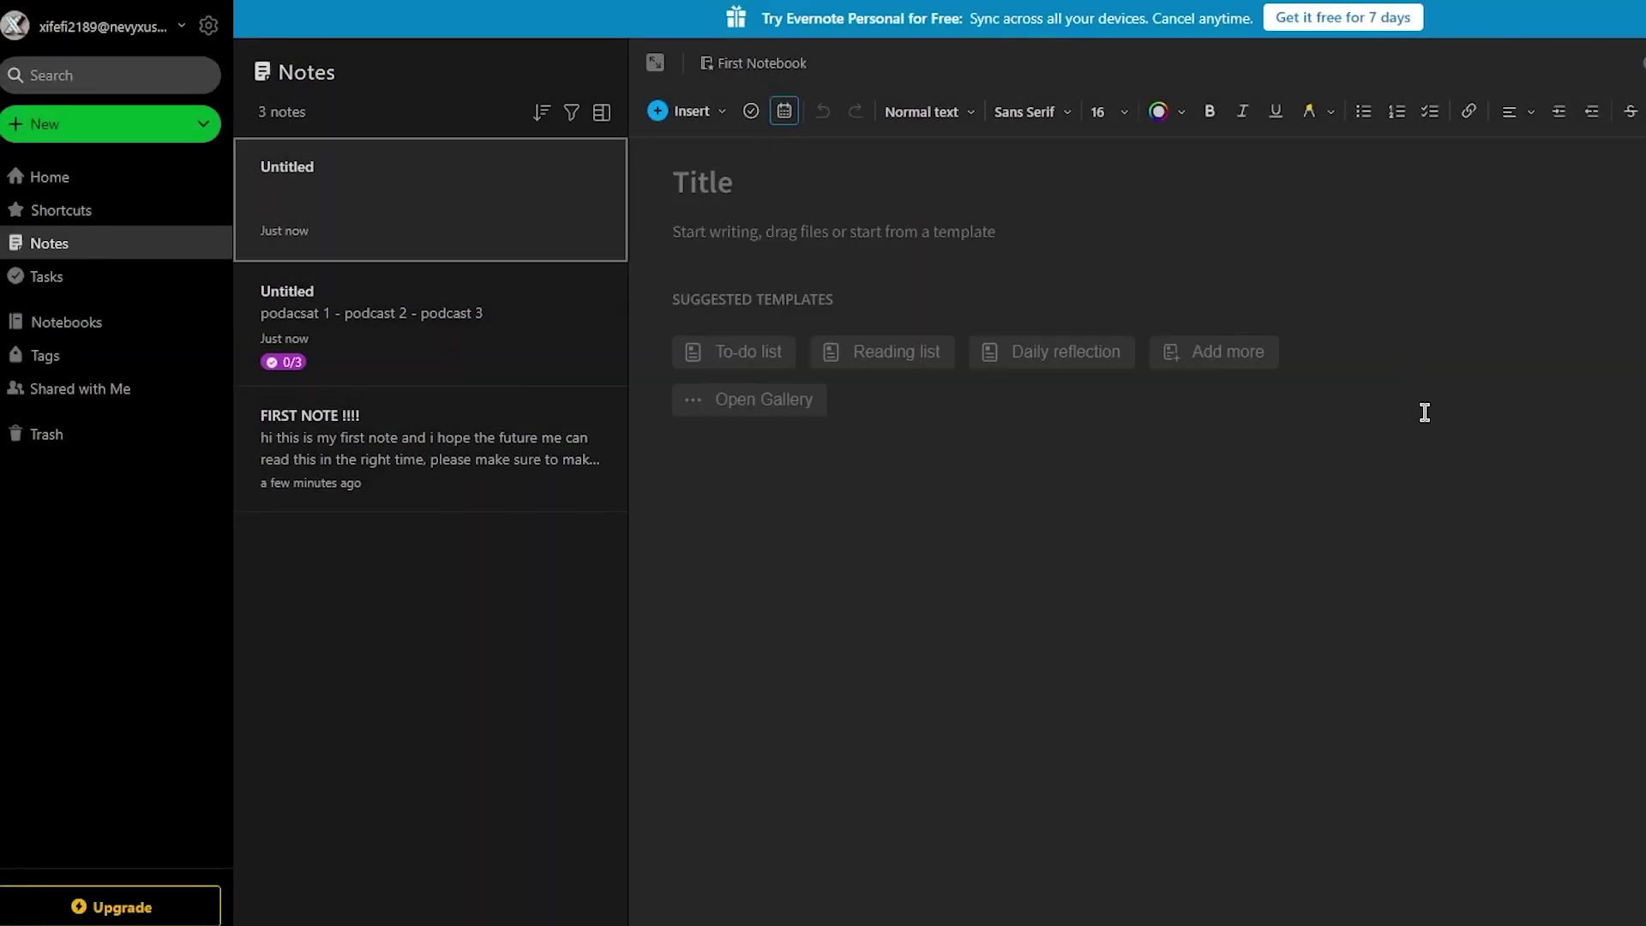